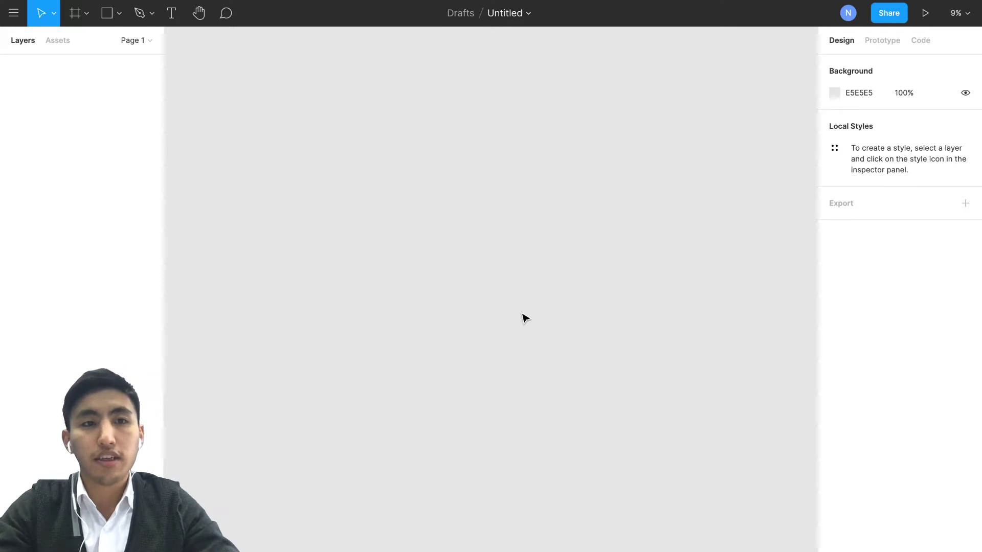
Create a new frame from the Desktop preset at 1440×1024.
click(77, 13)
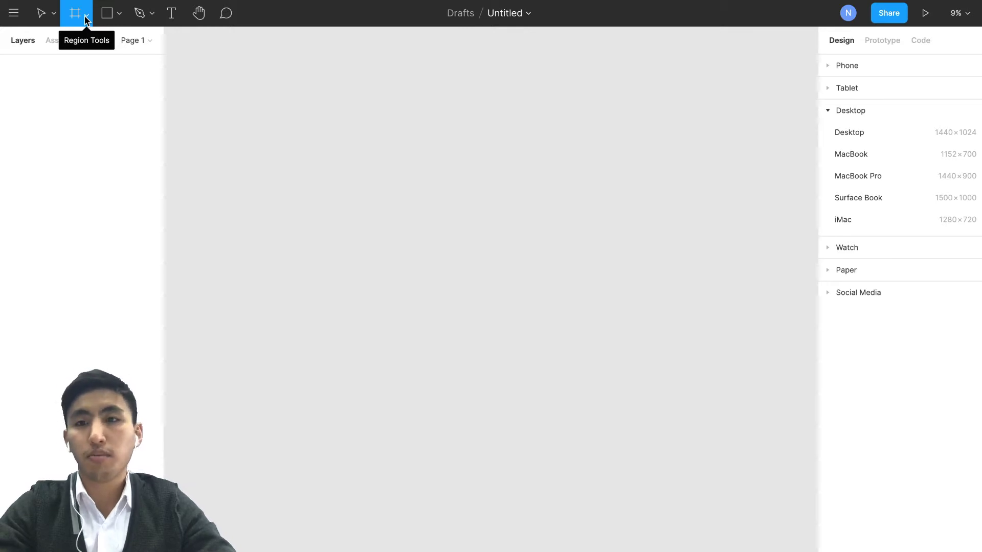
click(85, 20)
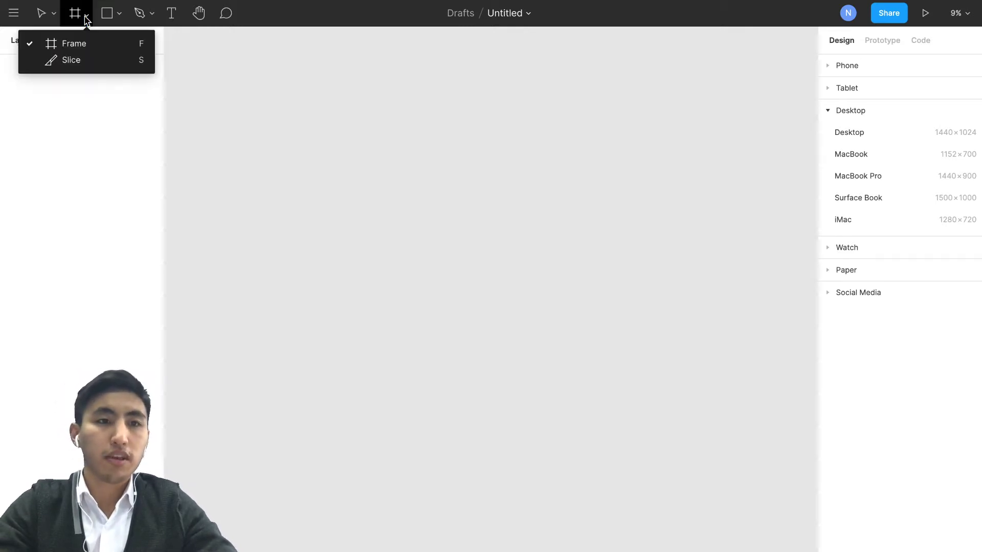
click(77, 47)
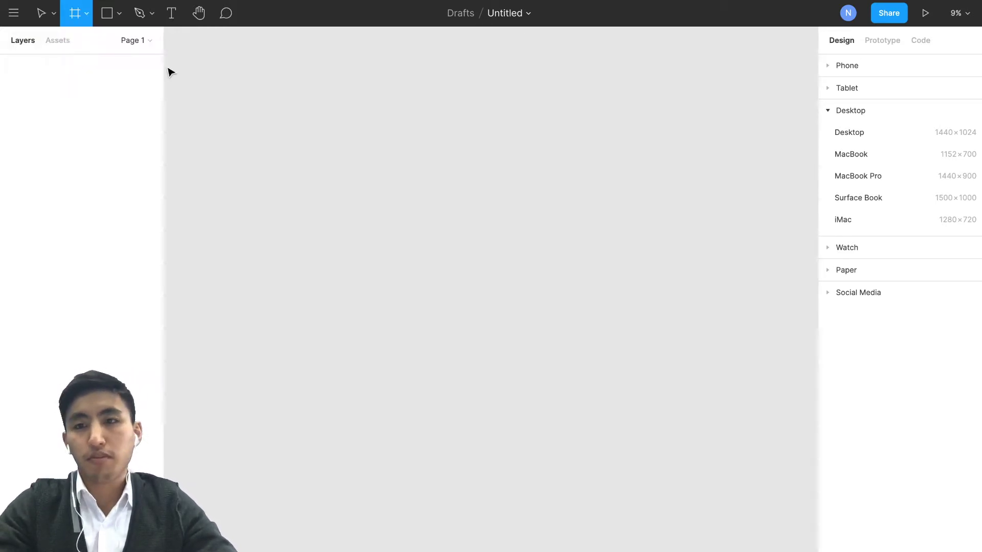
click(867, 134)
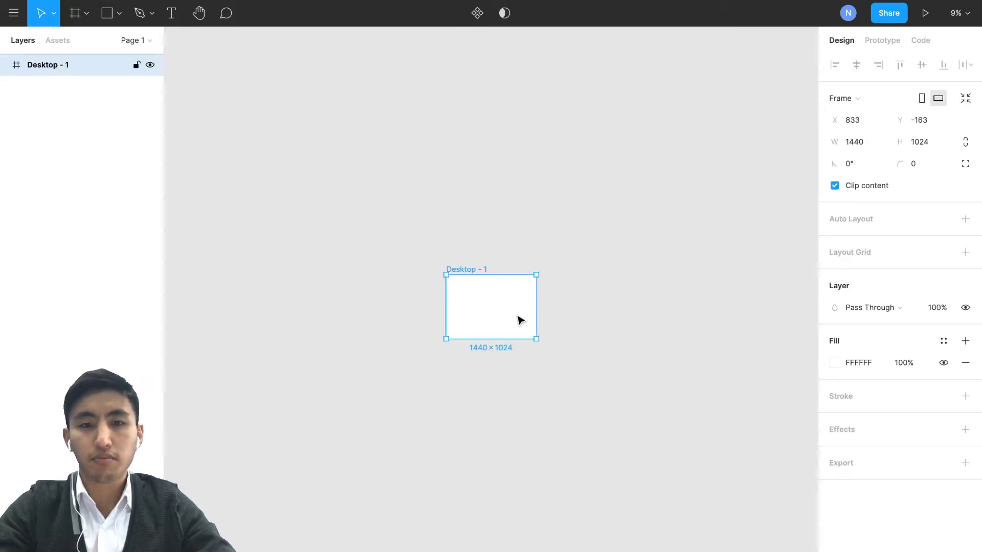
Move the Desktop frame up and to the right, to about X 2082, Y -696.
scroll(533, 303, up, 3)
scroll(487, 313, down, 3)
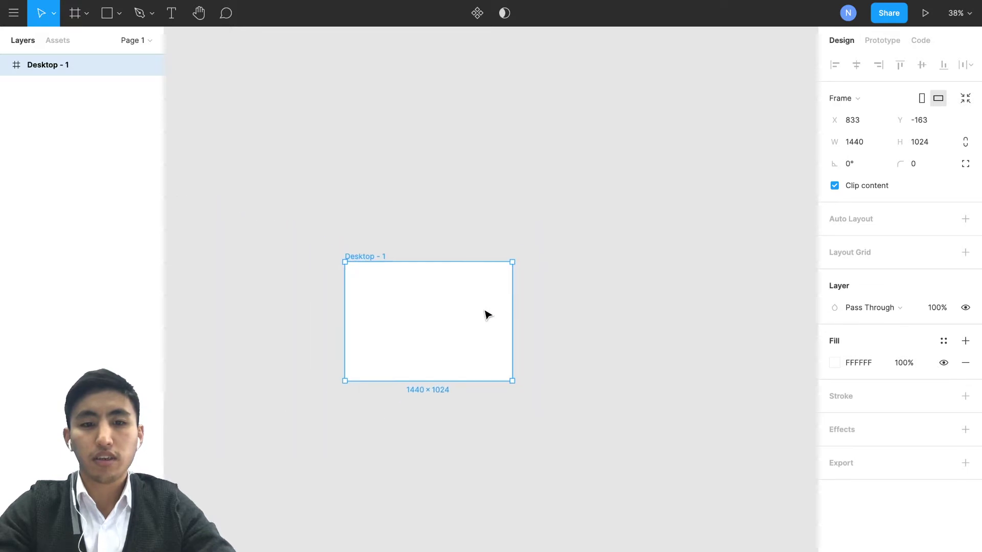
scroll(493, 309, up, 2)
drag(479, 324, 664, 246)
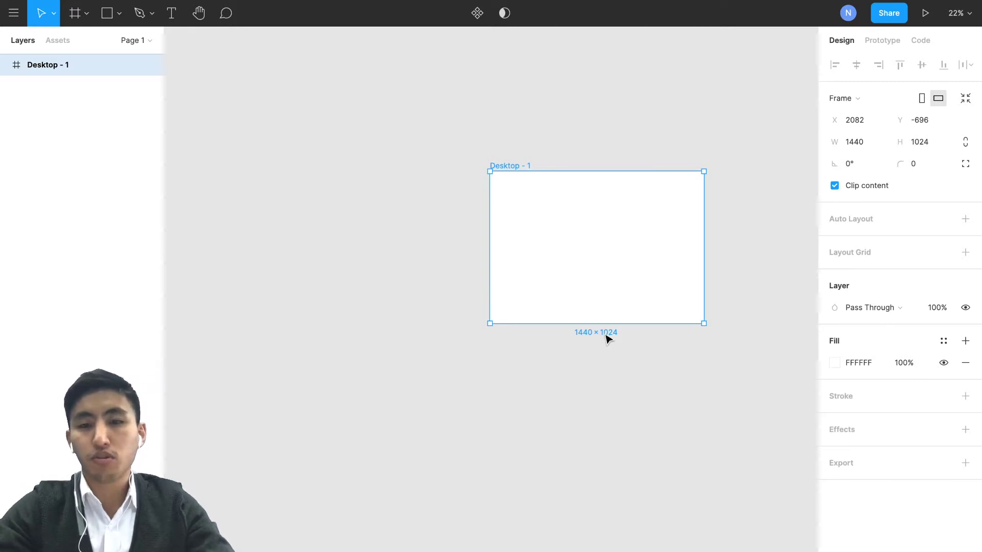
Add an iPhone SE preset frame and place it left of the Desktop frame with tops aligned, at about X 949, Y -696.
scroll(632, 247, up, 5)
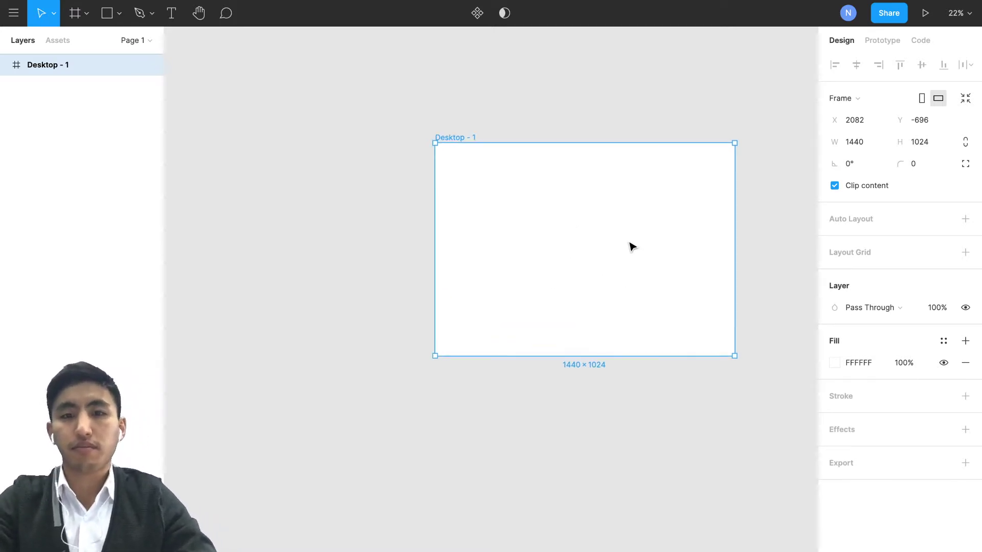
scroll(659, 224, down, 3)
scroll(658, 224, up, 1)
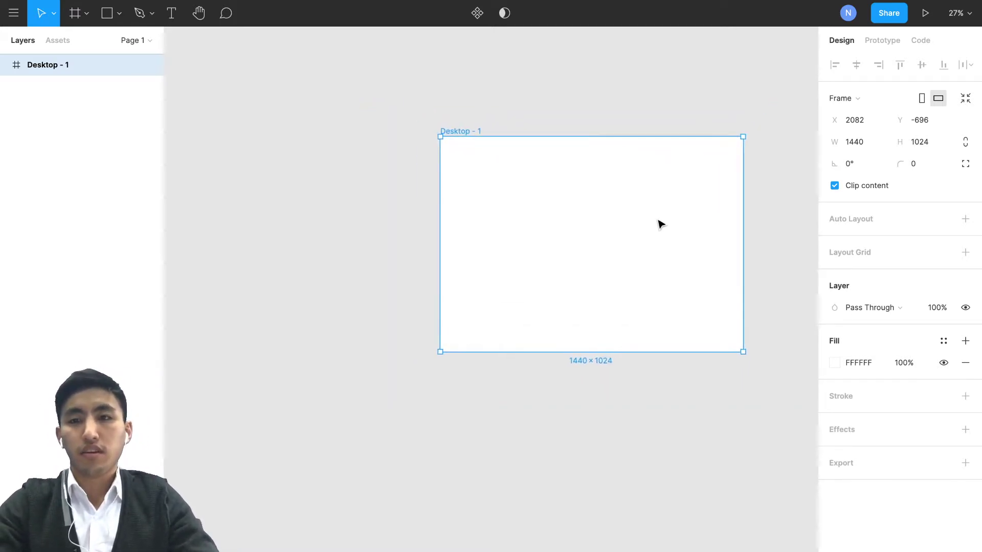
click(88, 16)
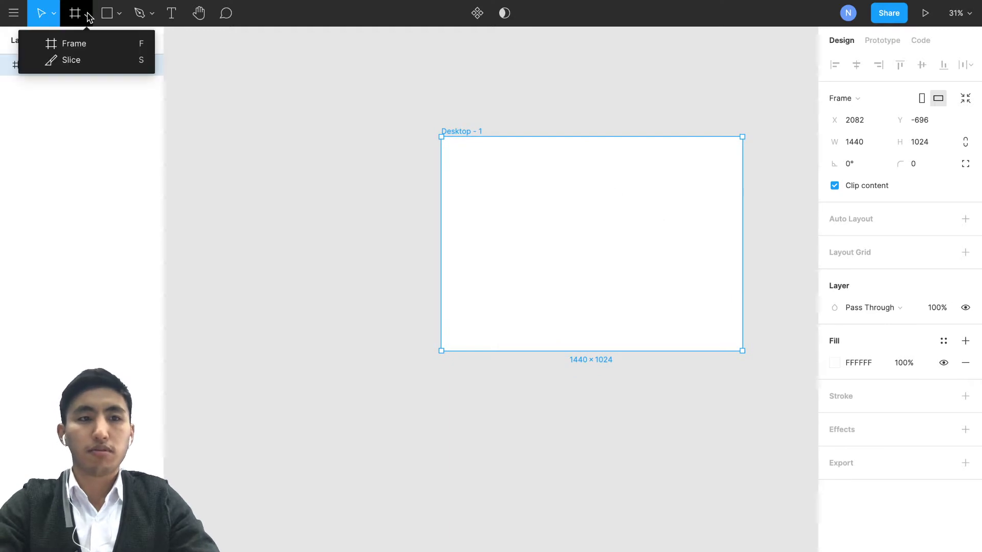
click(76, 44)
click(847, 66)
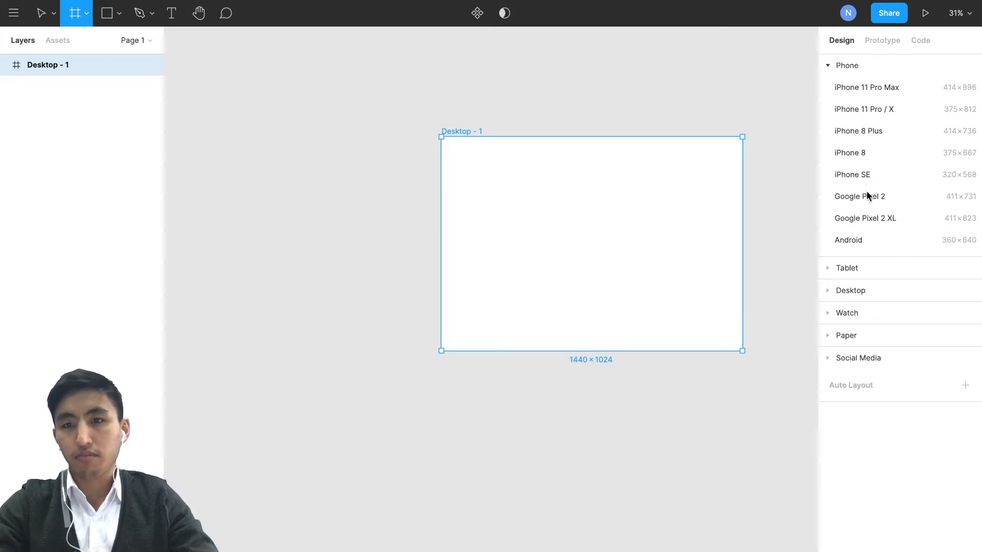
click(864, 177)
drag(781, 340, 229, 210)
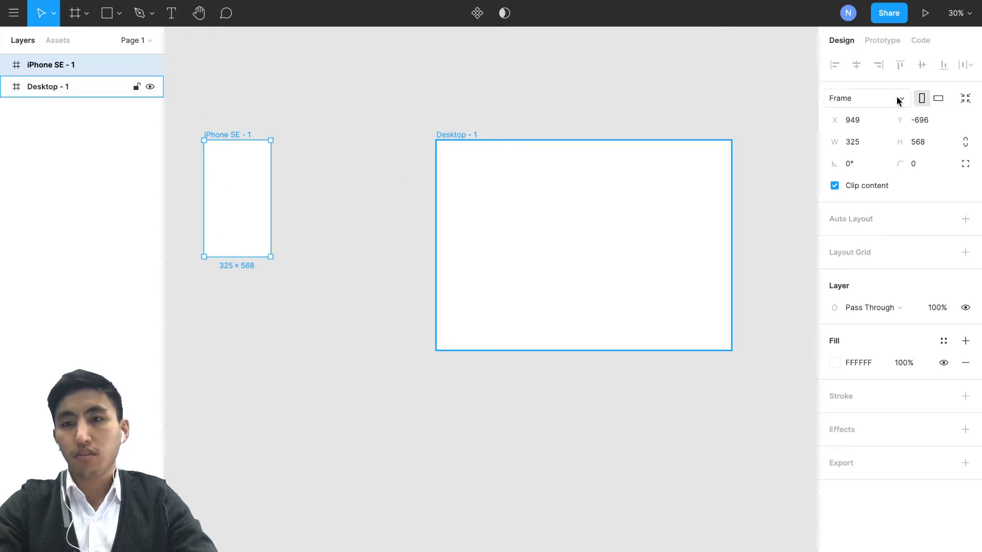
Add an iPhone 8 Plus preset frame and place it between the other two frames with tops aligned, at about X 1471, Y -696.
click(82, 20)
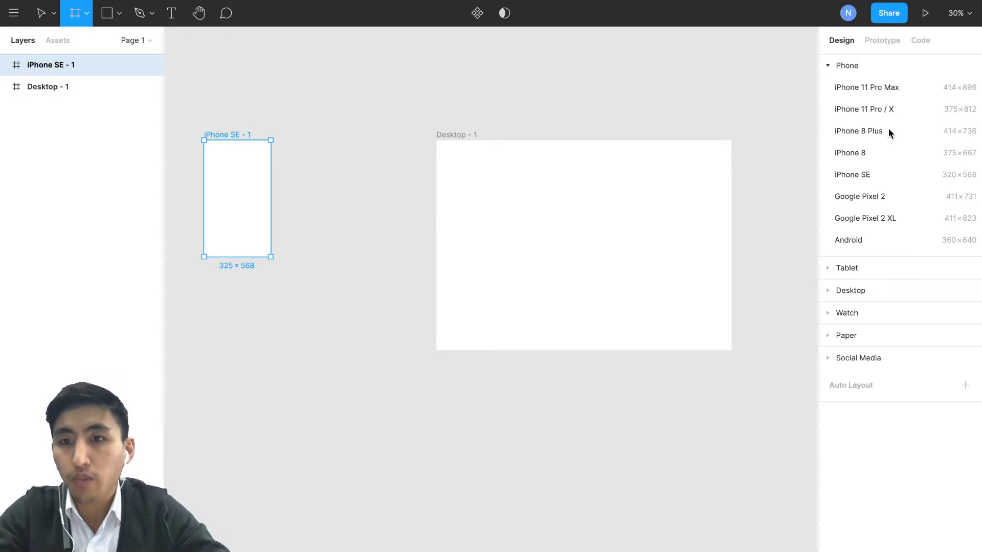
click(870, 131)
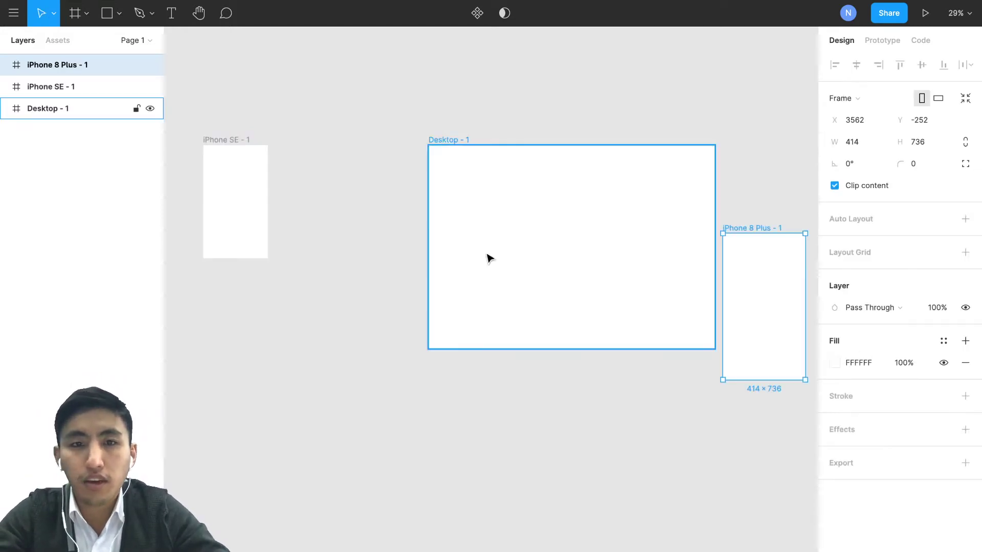
drag(782, 320, 370, 235)
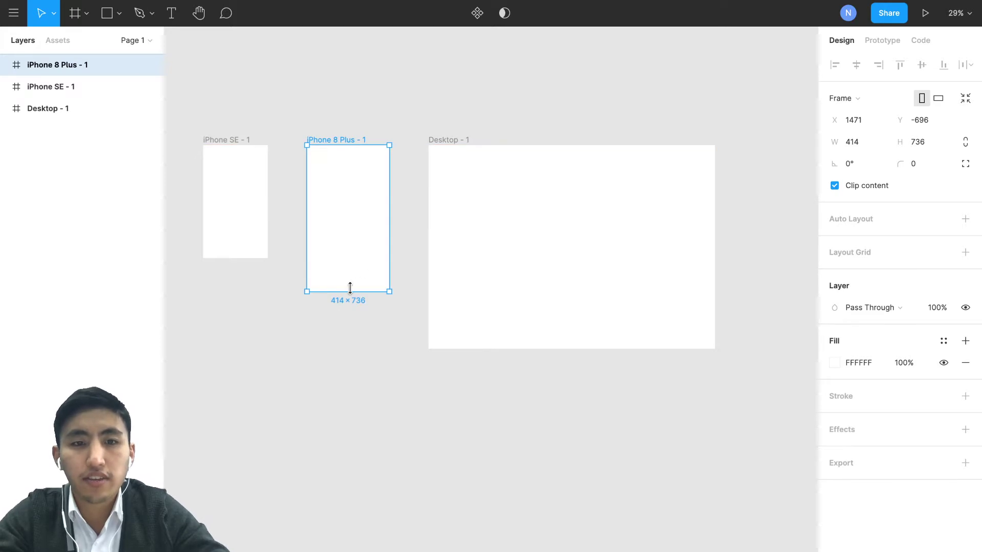
Extend the iPhone 8 Plus frame downward to a height of 1024, matching the Desktop frame's bottom edge.
drag(350, 291, 349, 349)
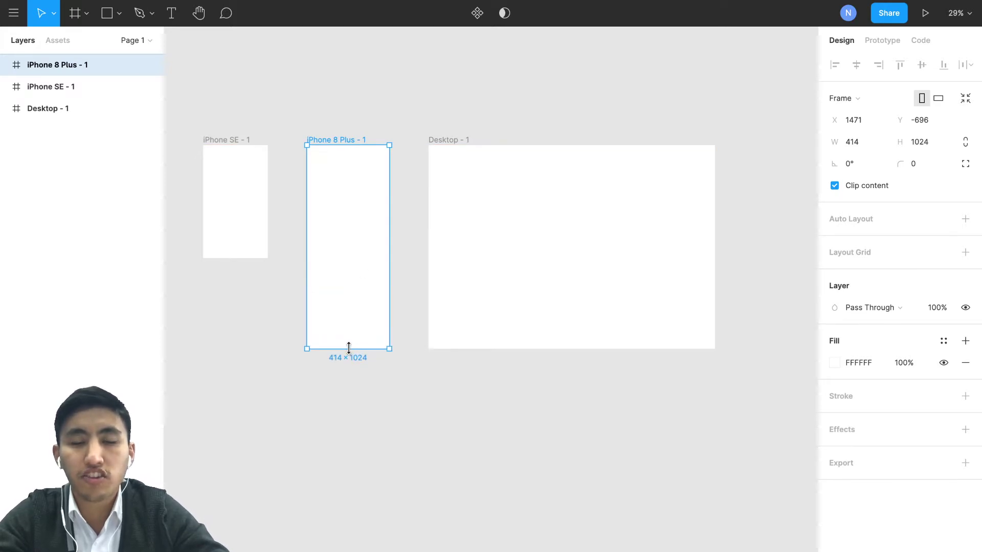
click(543, 233)
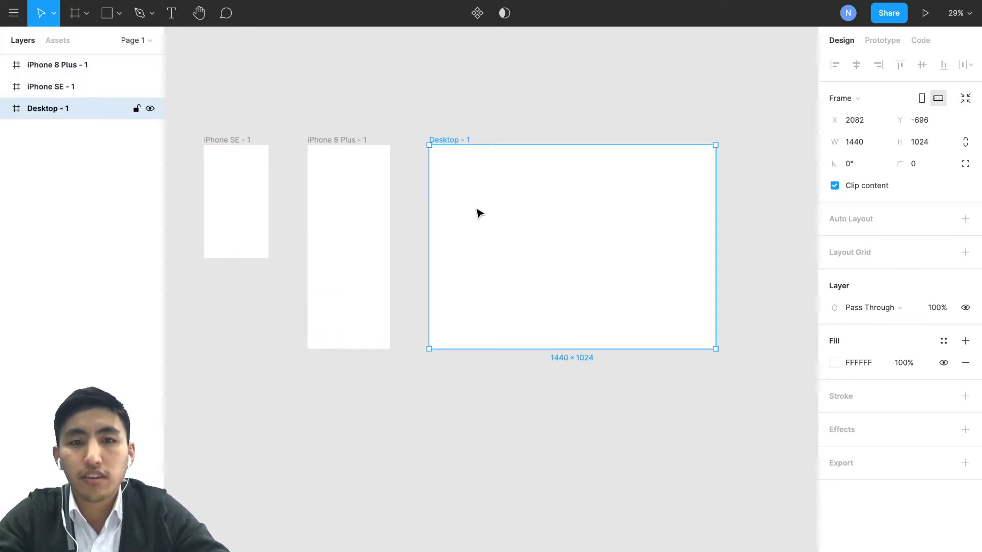
click(347, 349)
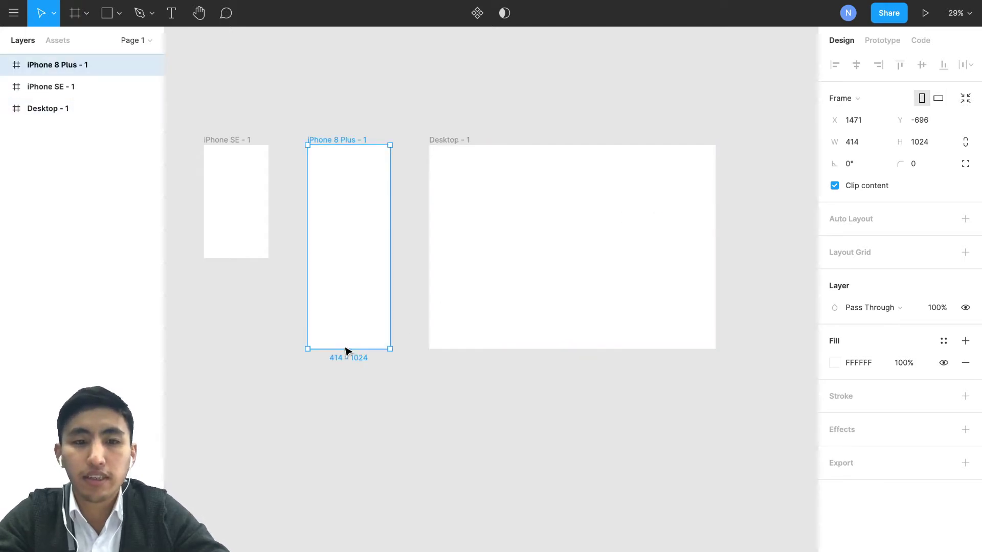
mouse_move(344, 350)
mouse_down()
mouse_move(339, 465)
mouse_move(368, 337)
mouse_move(351, 499)
mouse_move(362, 351)
mouse_up()
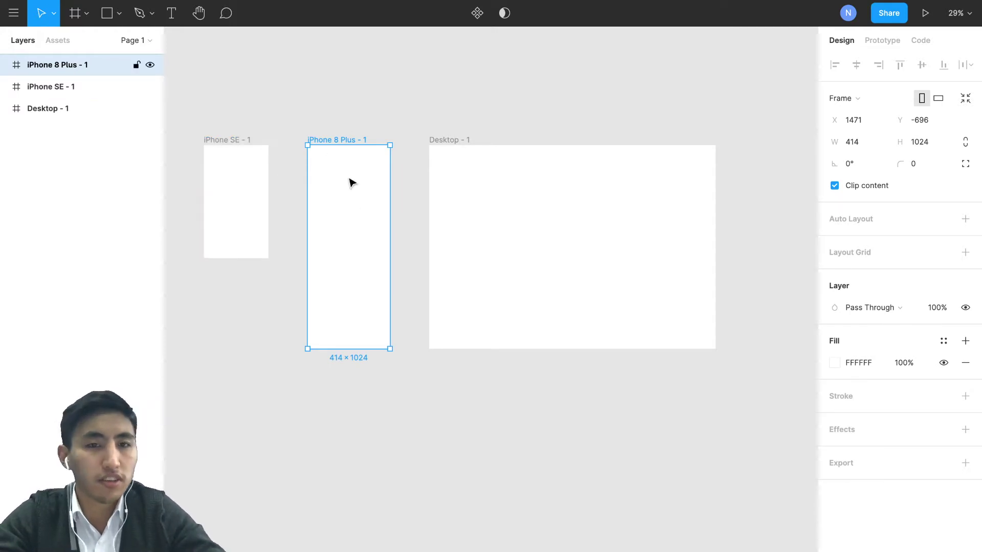
Select the Desktop frame, then switch to the browser and look through the Bootstrap home page.
click(495, 190)
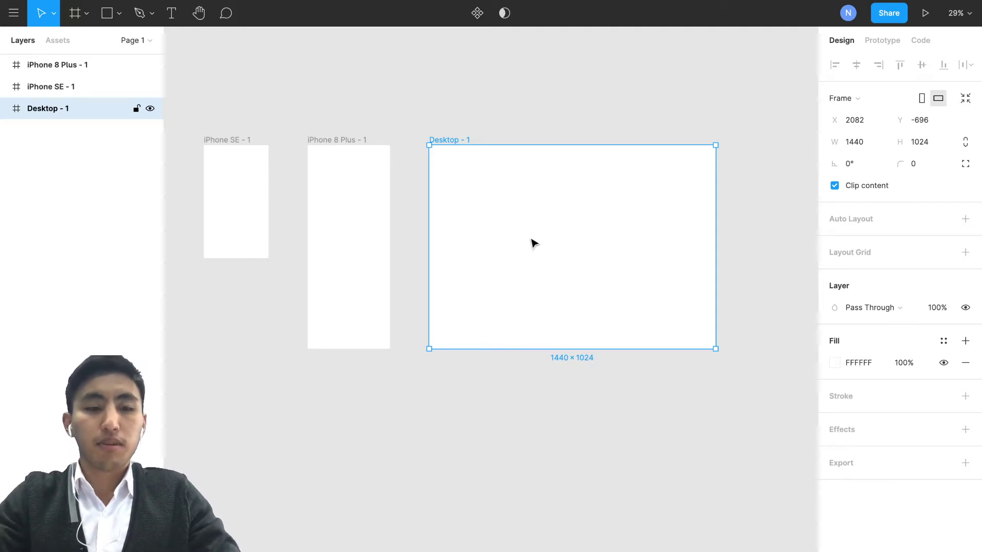
key(super+Tab)
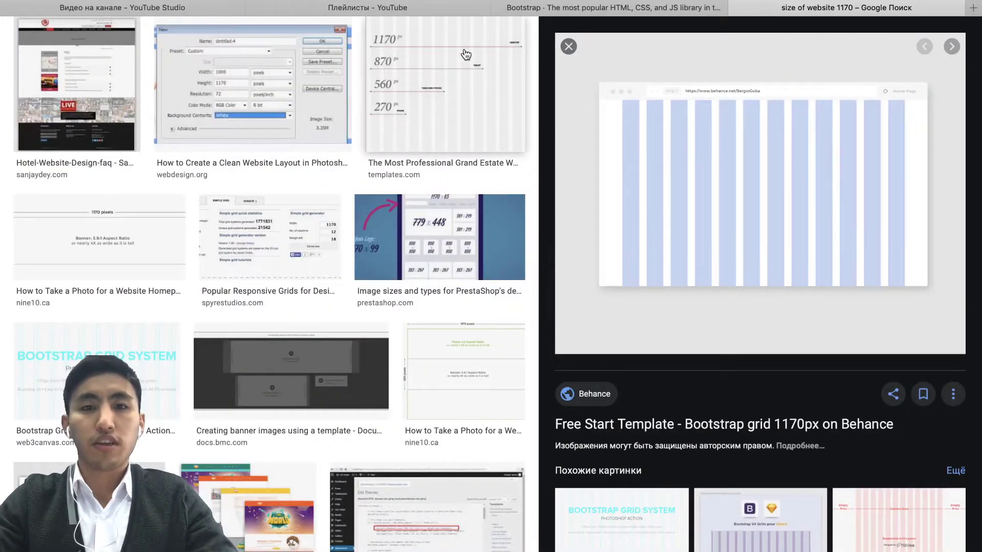
click(570, 11)
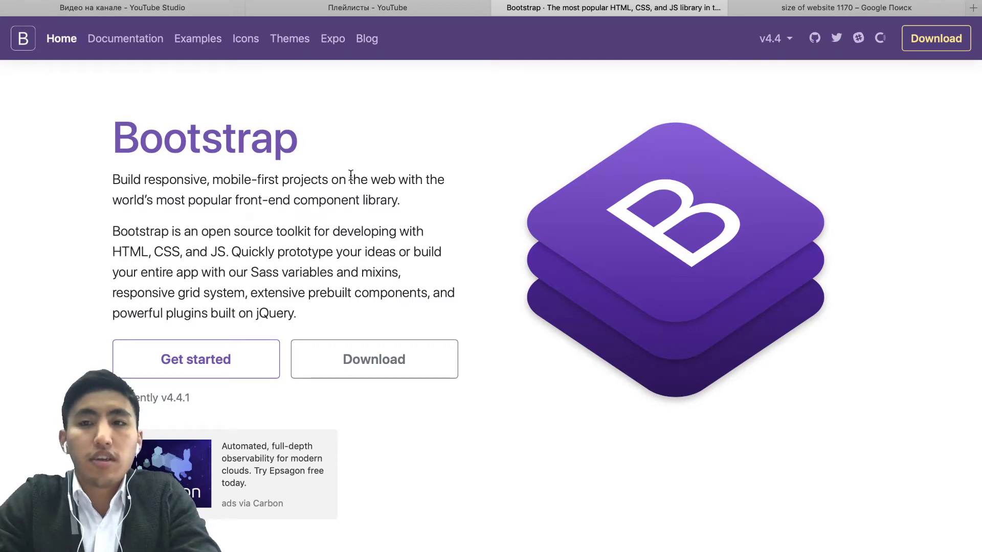
scroll(423, 310, down, 15)
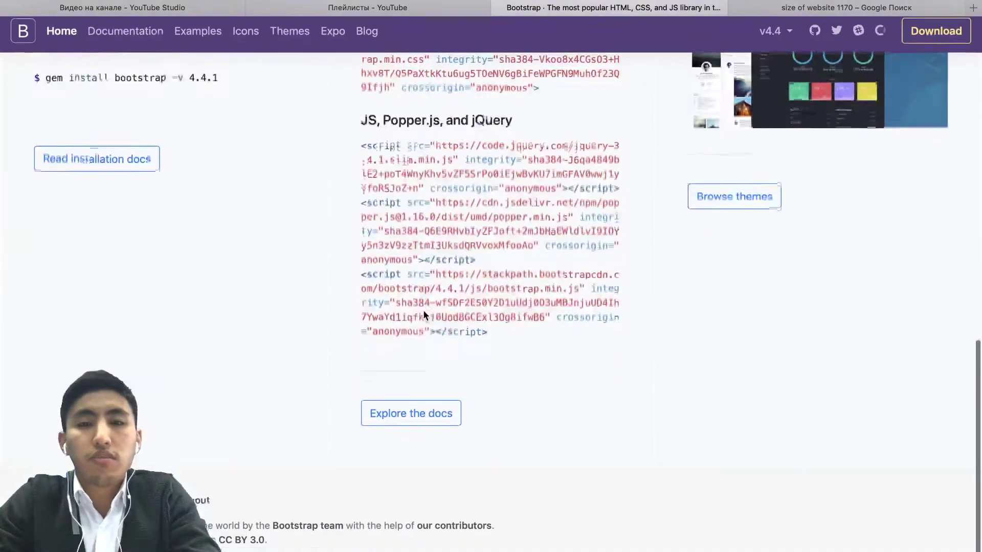
scroll(424, 310, up, 15)
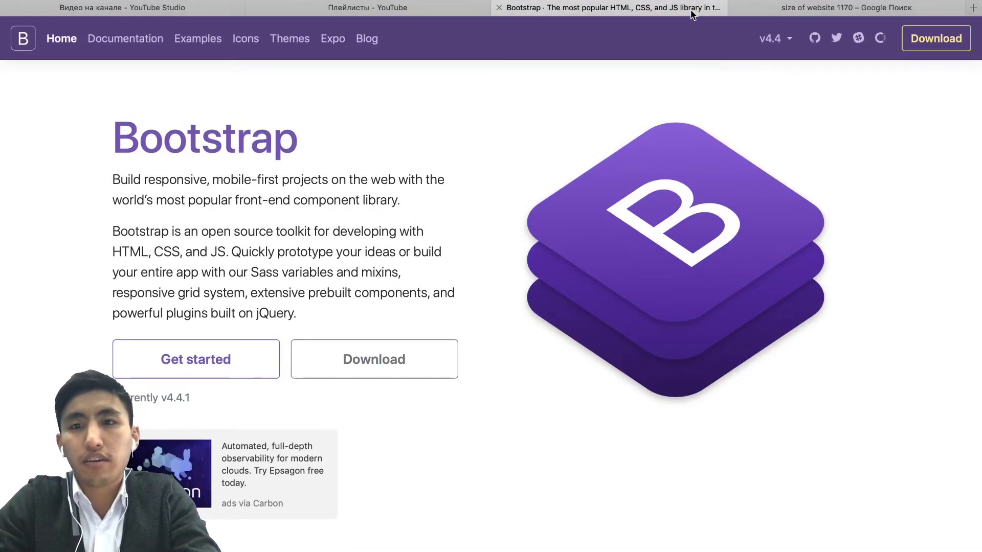
key(super+shift+backslash)
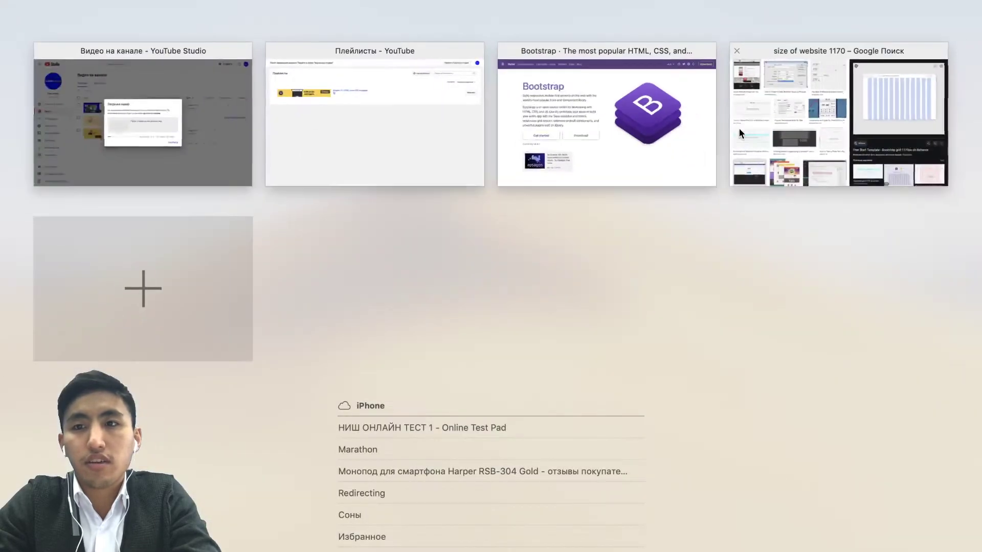
click(637, 134)
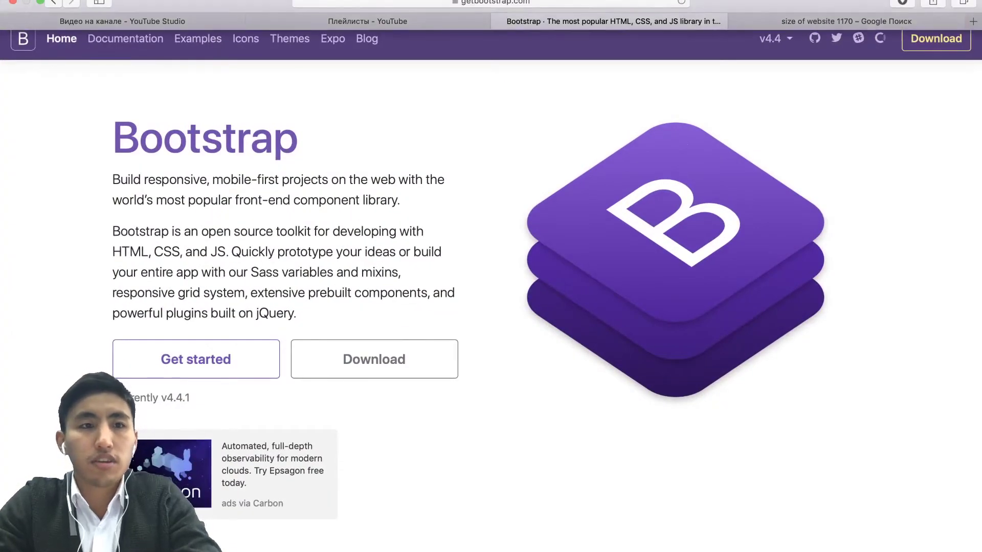
Examine the Bootstrap page's responsive layout in a narrowed browser window, and restore the window to full screen.
click(40, 4)
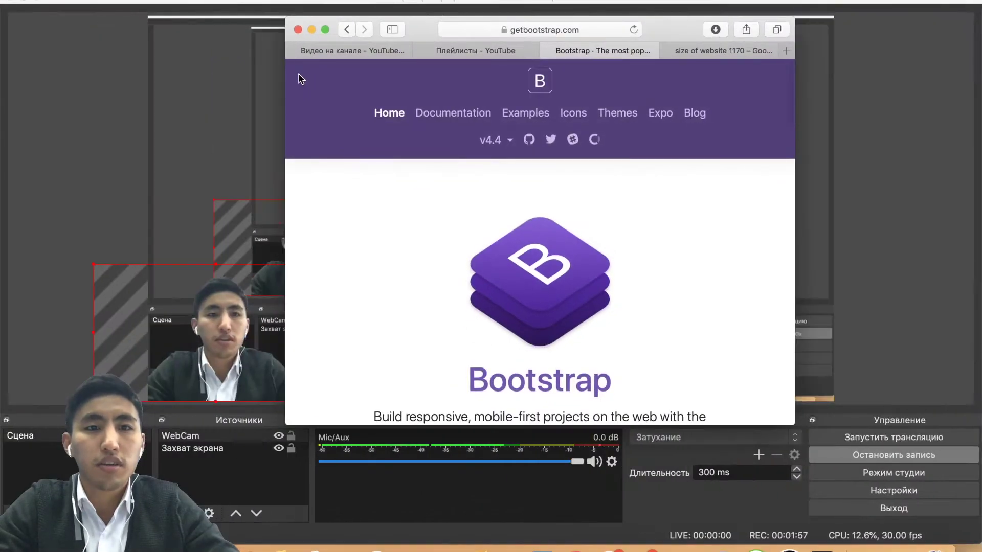
drag(289, 18, 455, 1)
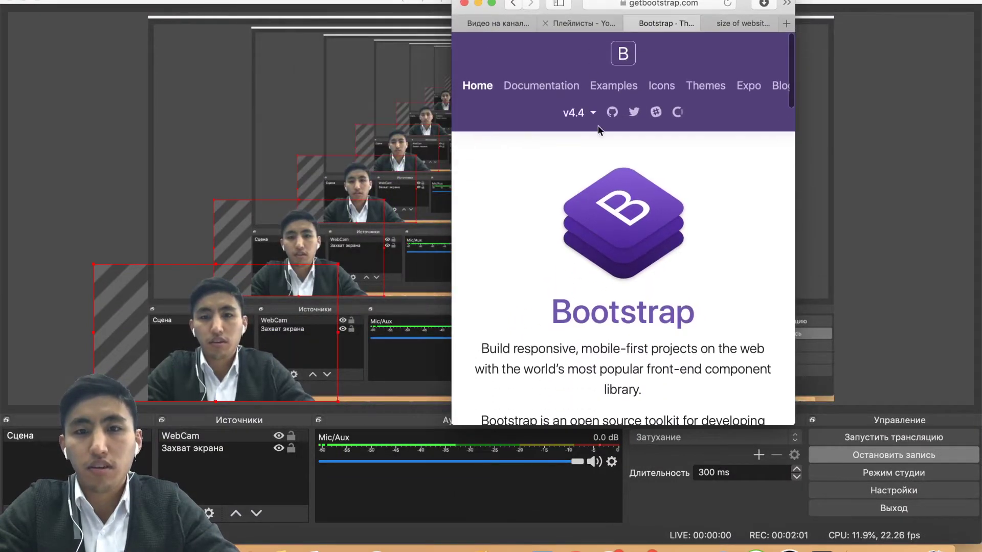
scroll(621, 264, down, 15)
scroll(619, 263, up, 12)
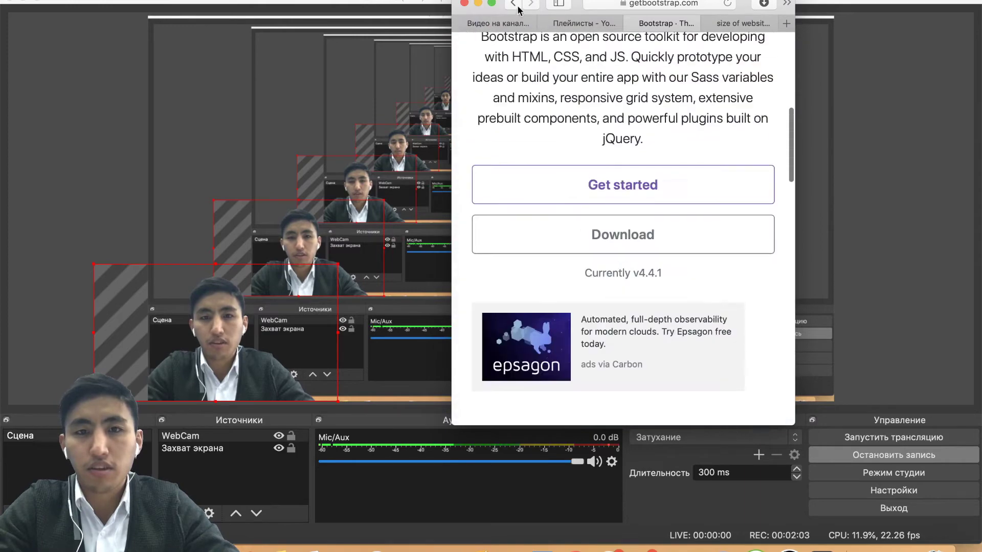
click(493, 4)
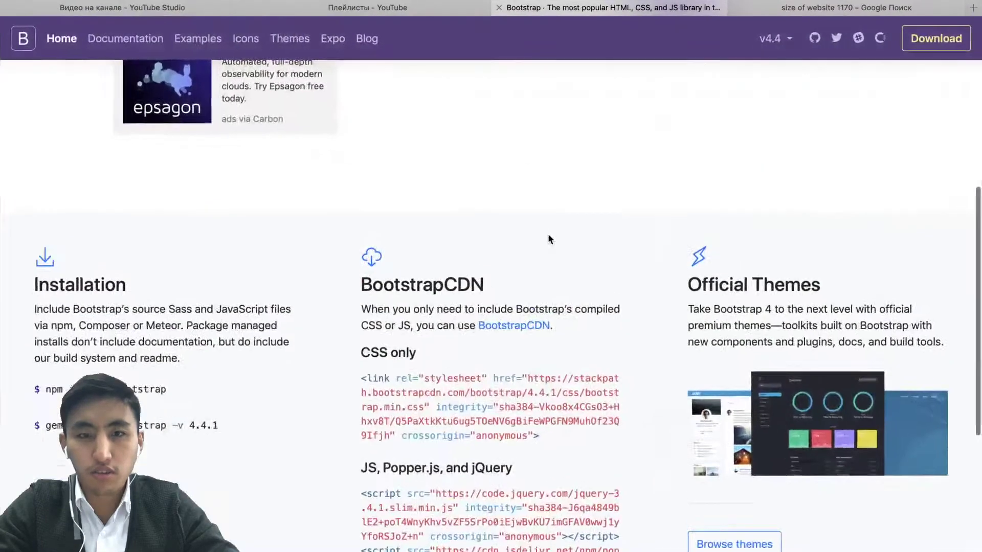
scroll(548, 234, up, 3)
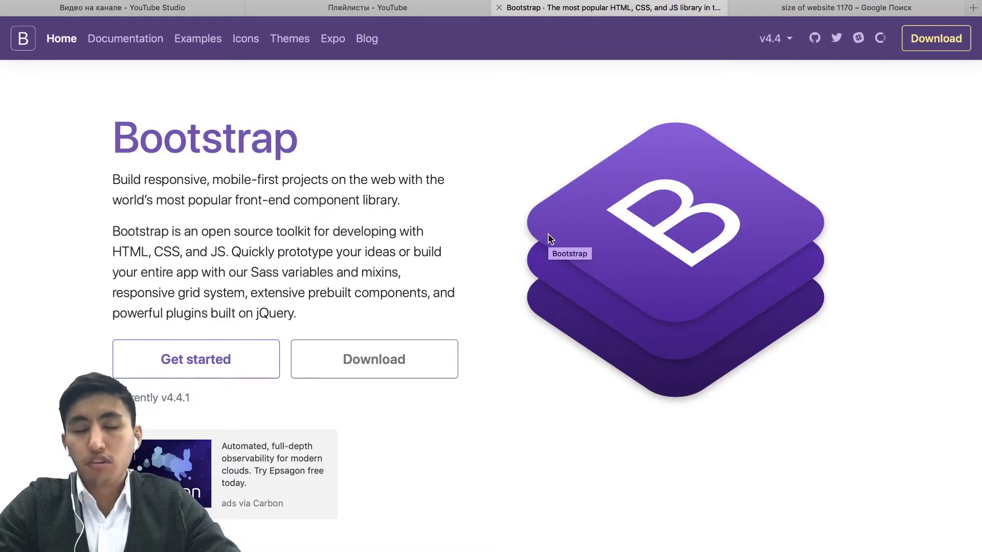
Switch back to Figma and add a layout grid to the Desktop frame.
key(super+Tab)
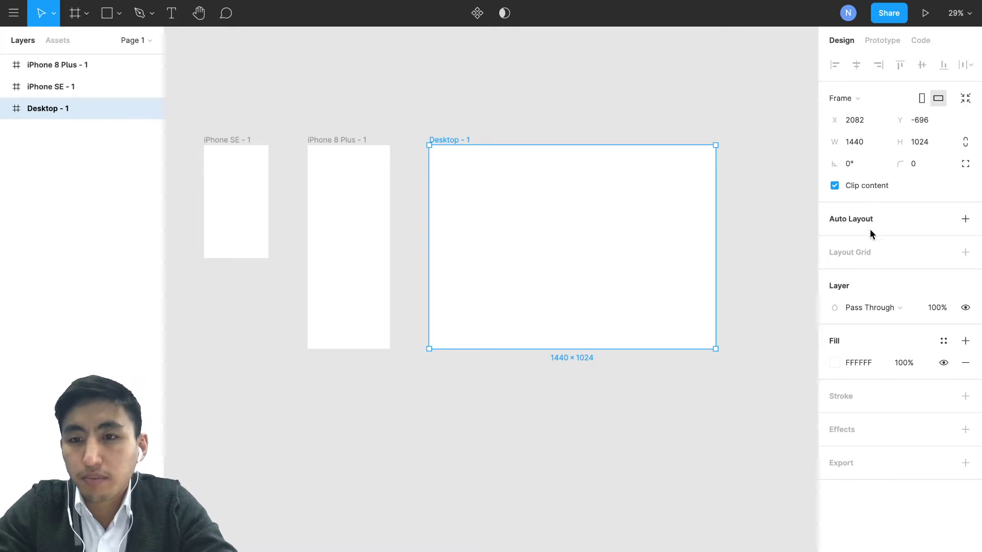
click(941, 253)
click(884, 256)
click(867, 255)
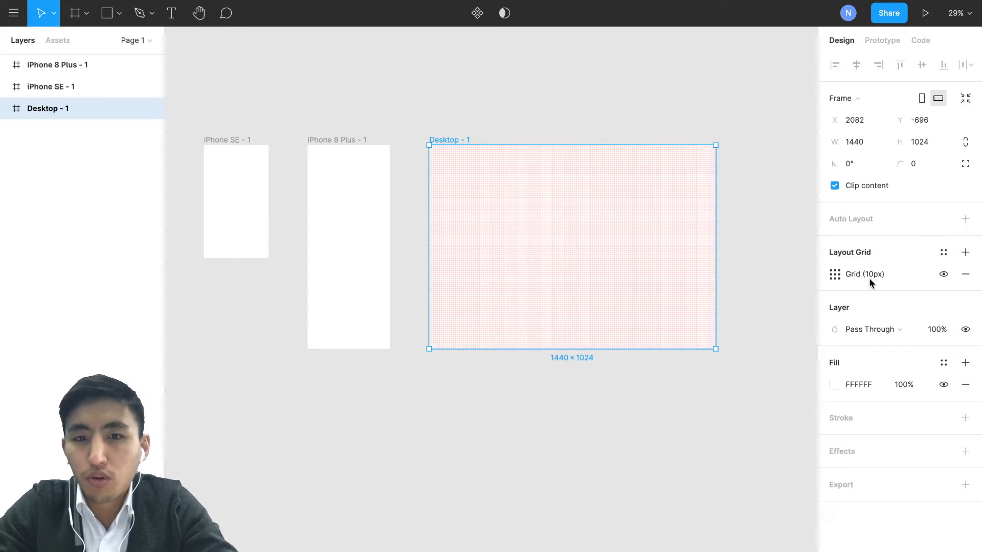
Change the Desktop frame's layout grid type from a uniform grid to Columns and close its settings.
click(836, 280)
click(675, 278)
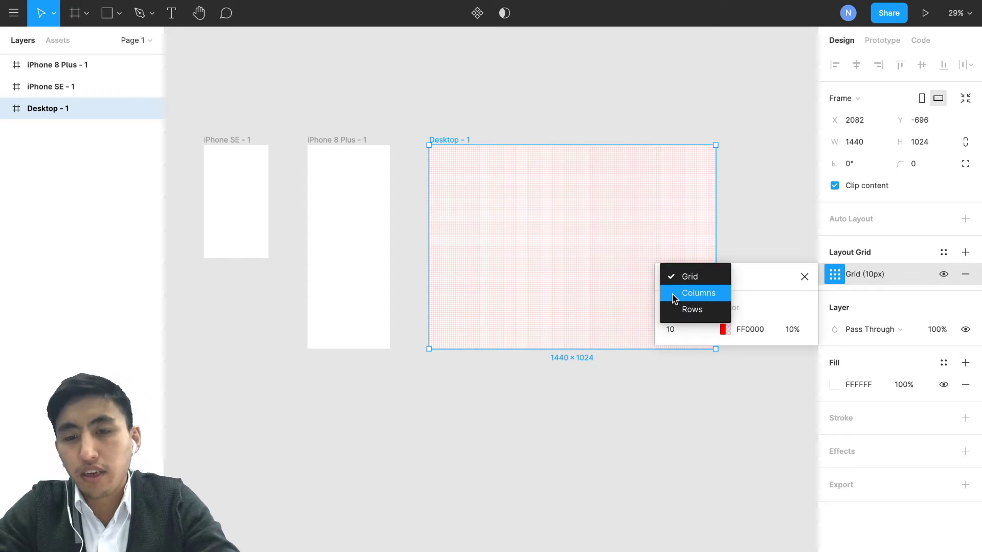
click(674, 294)
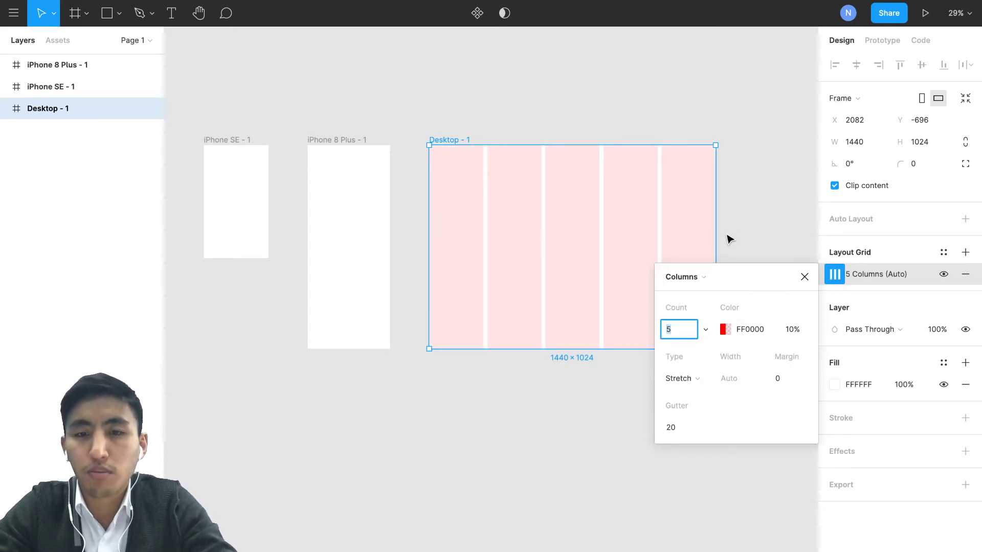
click(770, 215)
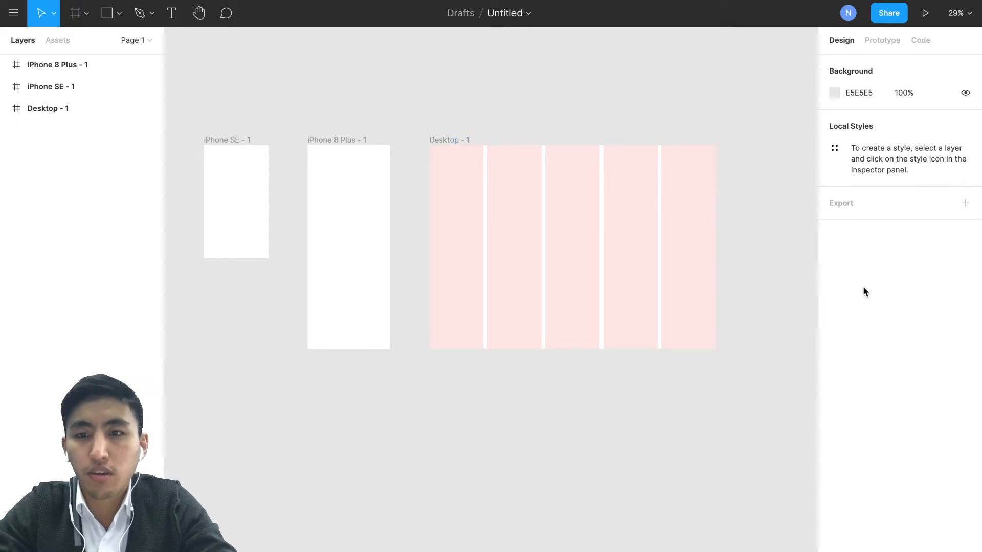
Set the gutter of the Desktop frame's column layout grid to 30 and close its settings.
click(607, 236)
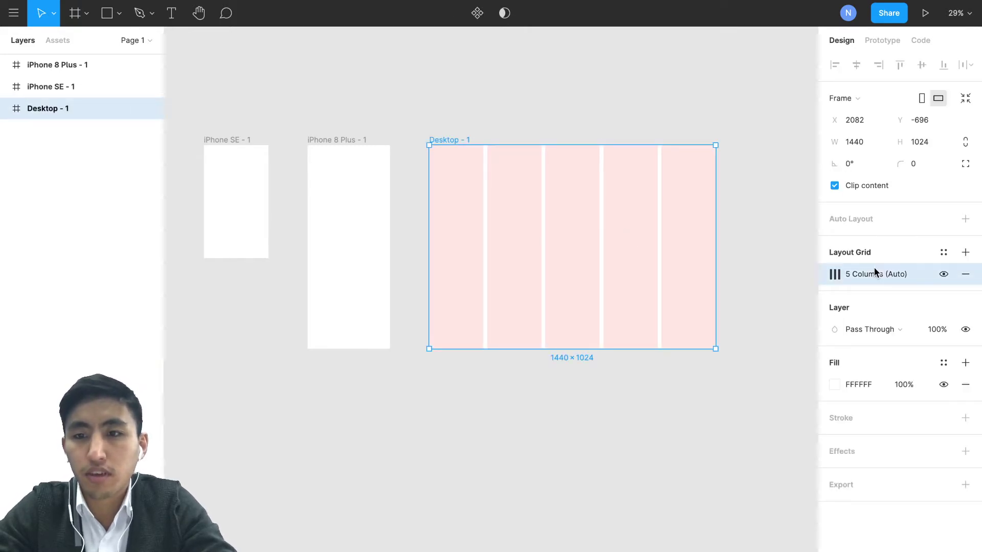
click(835, 274)
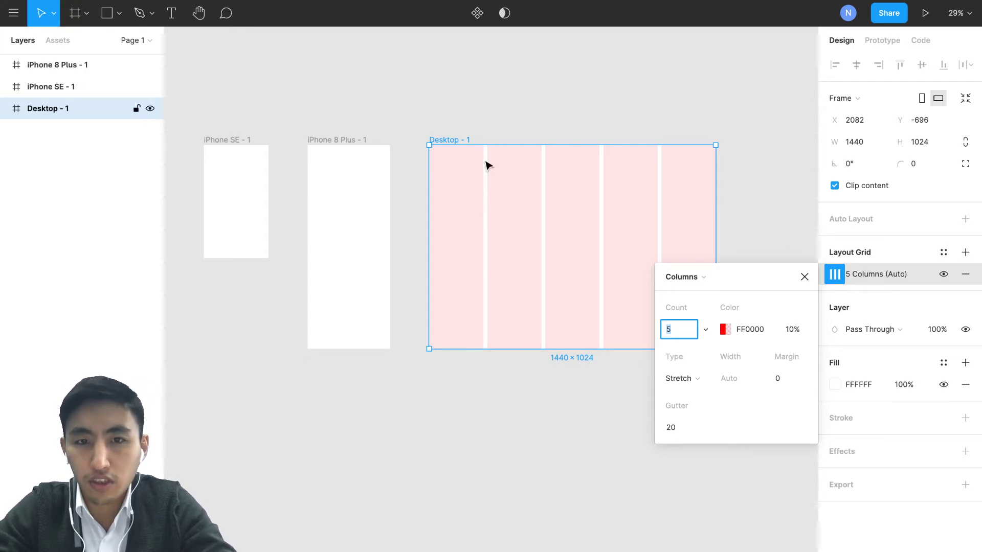
click(688, 436)
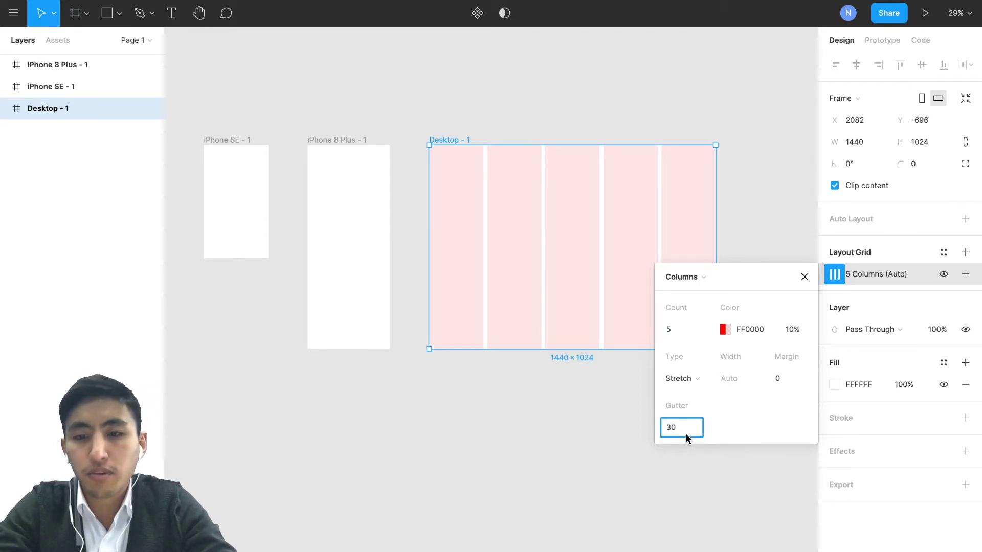
key(Return)
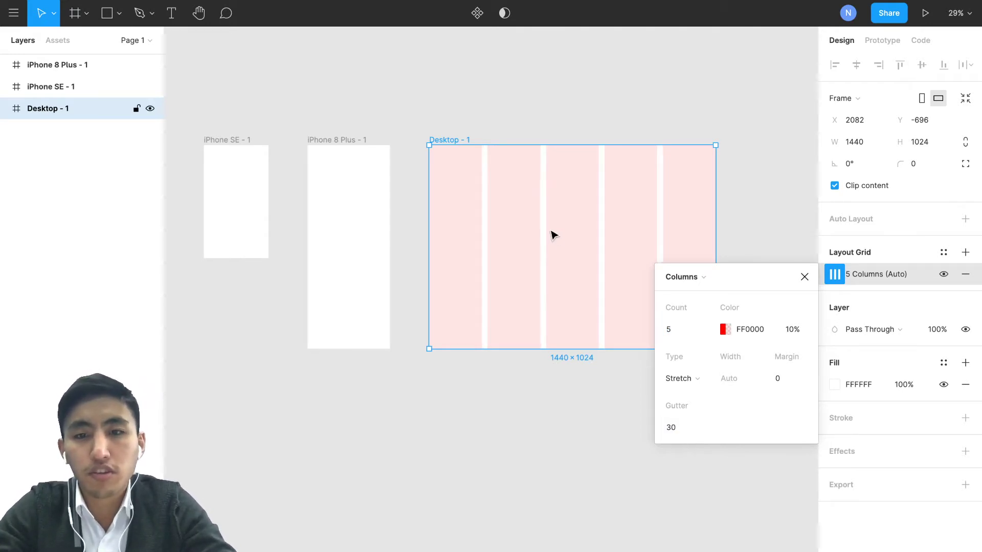
click(743, 475)
Try the Rows type on the Desktop frame's layout grid, then restore it to Columns.
click(694, 346)
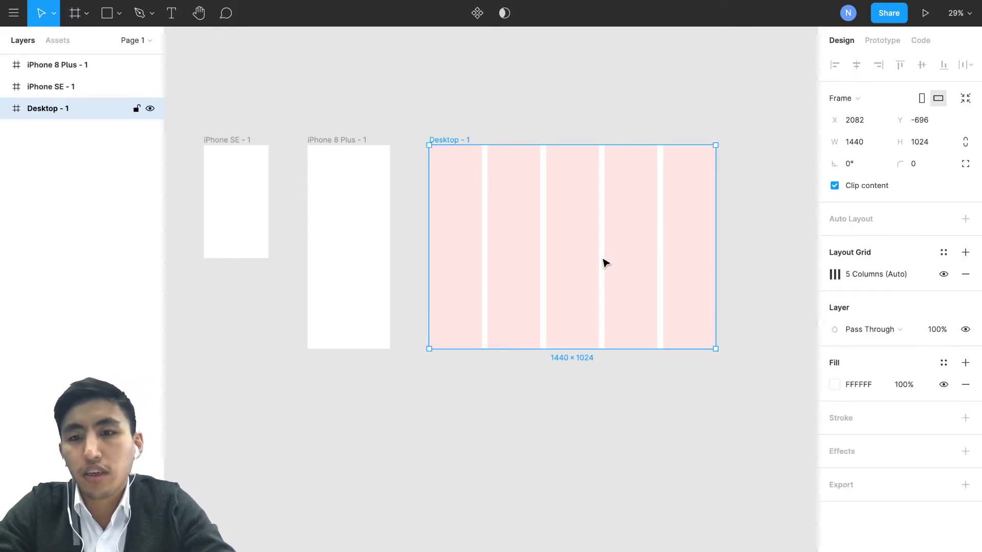
click(835, 275)
click(688, 277)
click(689, 292)
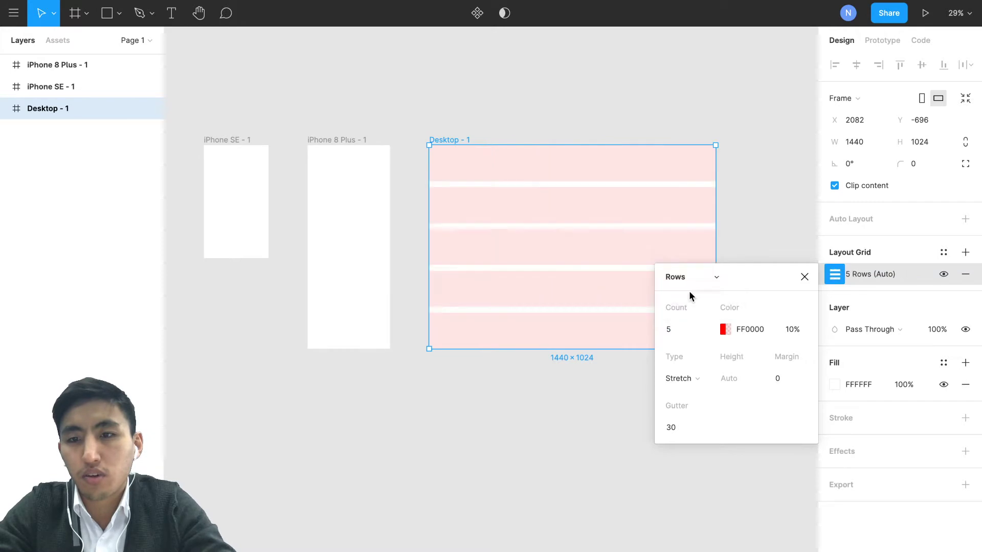
click(687, 279)
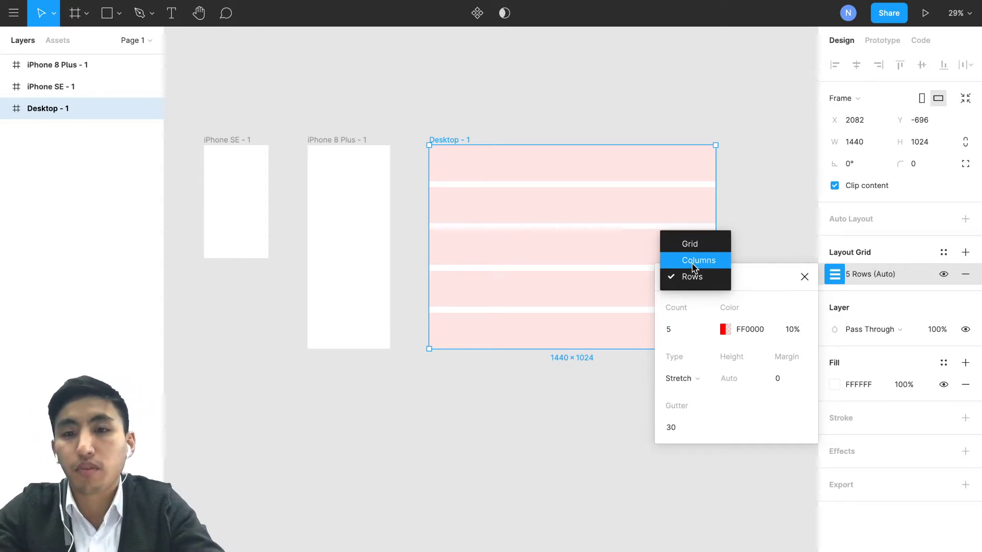
click(693, 261)
click(776, 233)
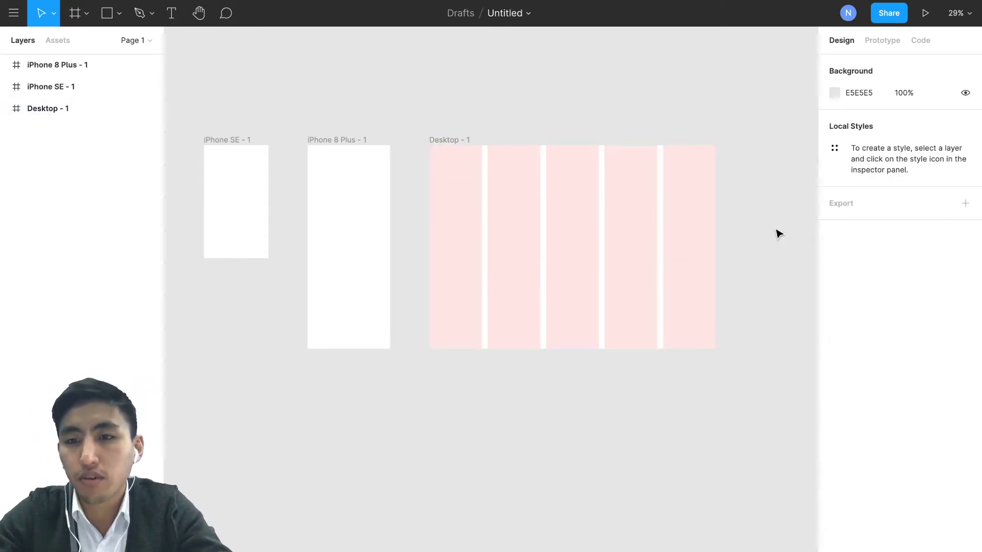
Add a second layout grid to the Desktop frame and change its type to Rows.
click(637, 269)
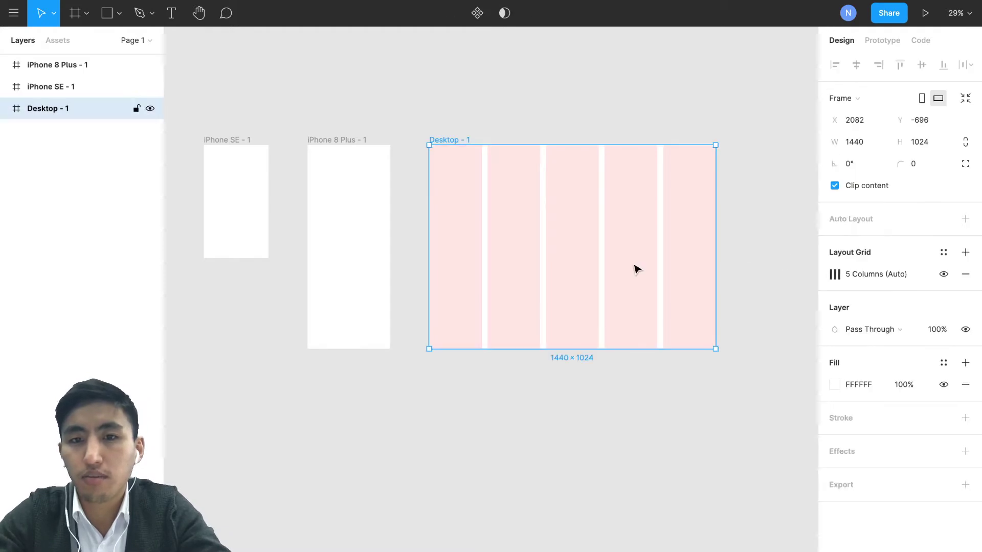
click(965, 252)
click(835, 277)
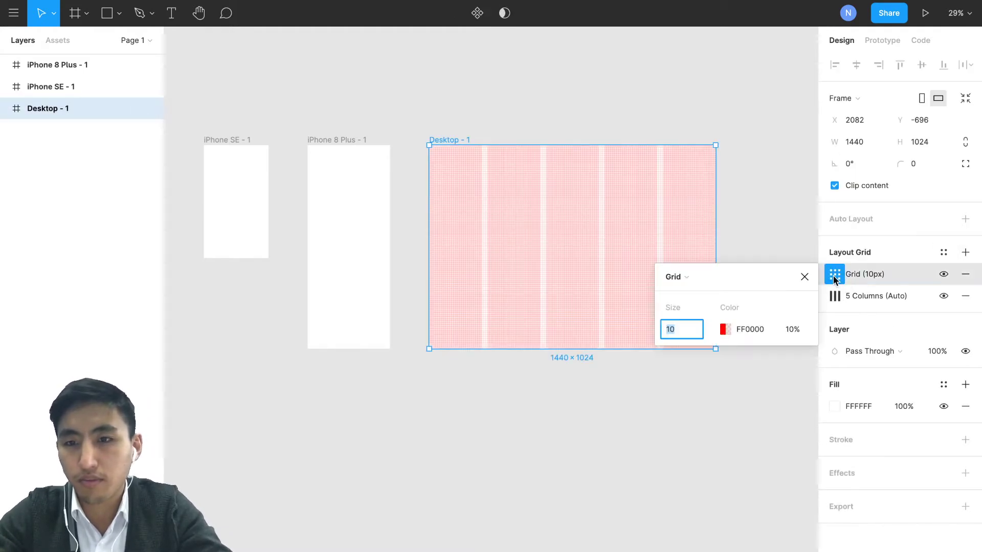
click(702, 277)
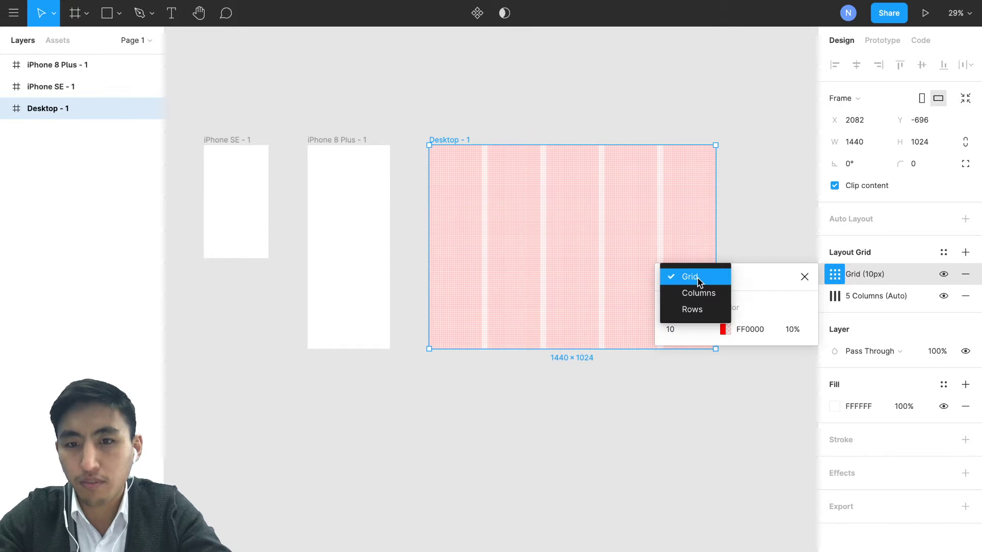
click(700, 308)
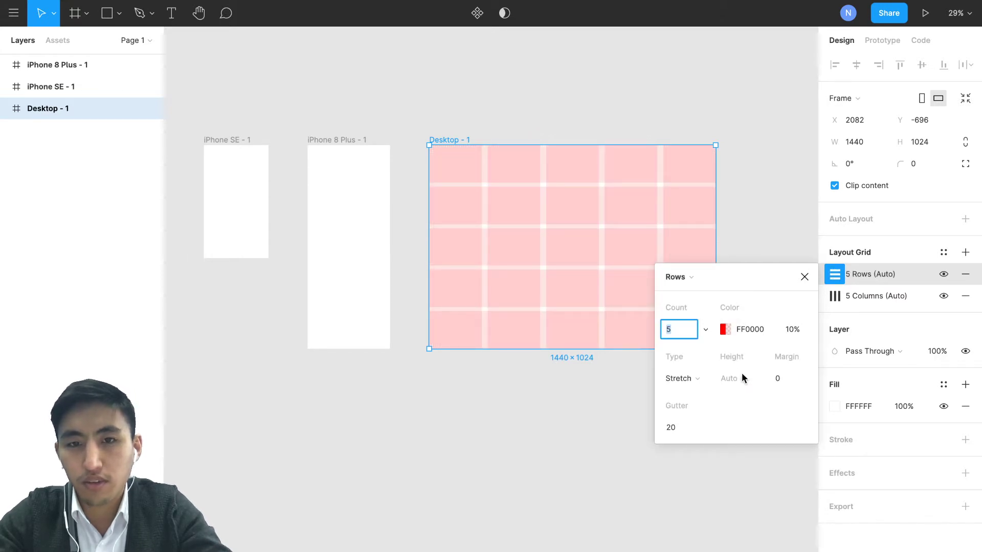
Set the gutter of the Desktop frame's rows grid to 30 and close its settings.
click(684, 430)
text(30)
key(Return)
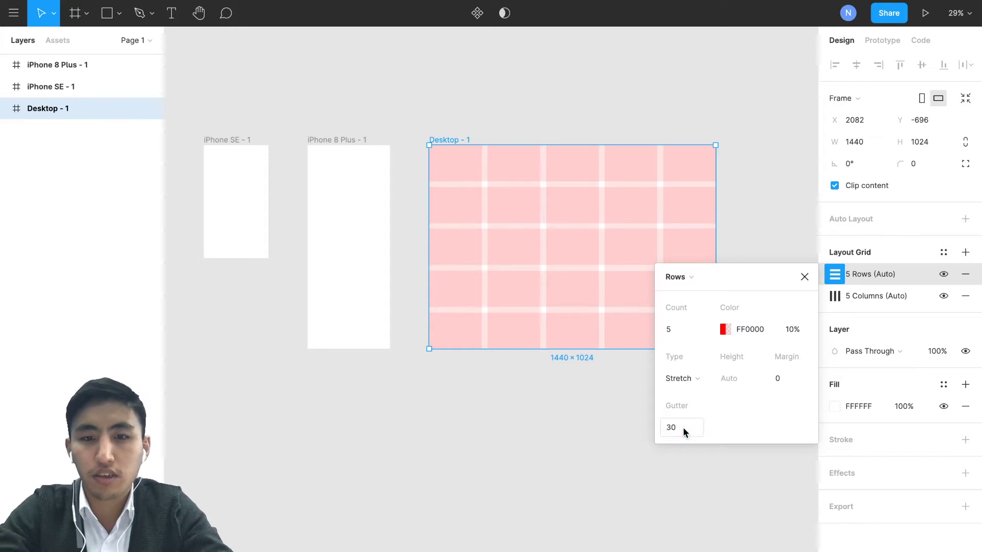
click(543, 402)
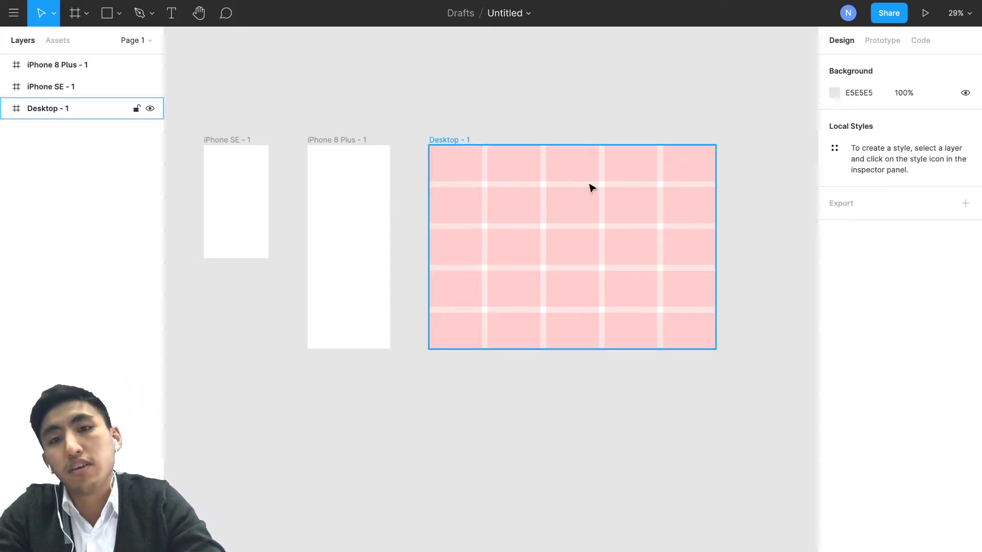
Remove the rows layout grid from the Desktop frame, keeping the column grid.
click(634, 293)
click(881, 293)
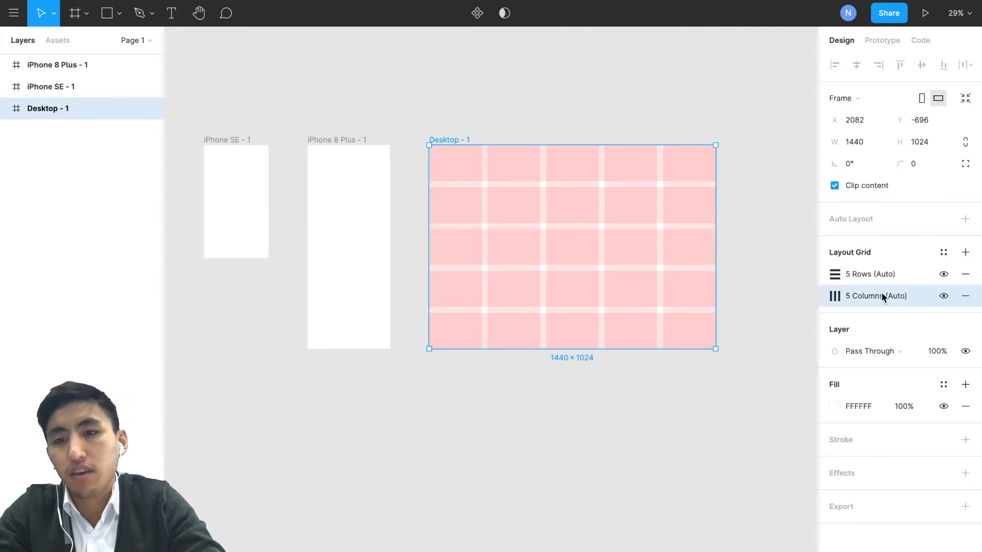
click(883, 274)
click(965, 274)
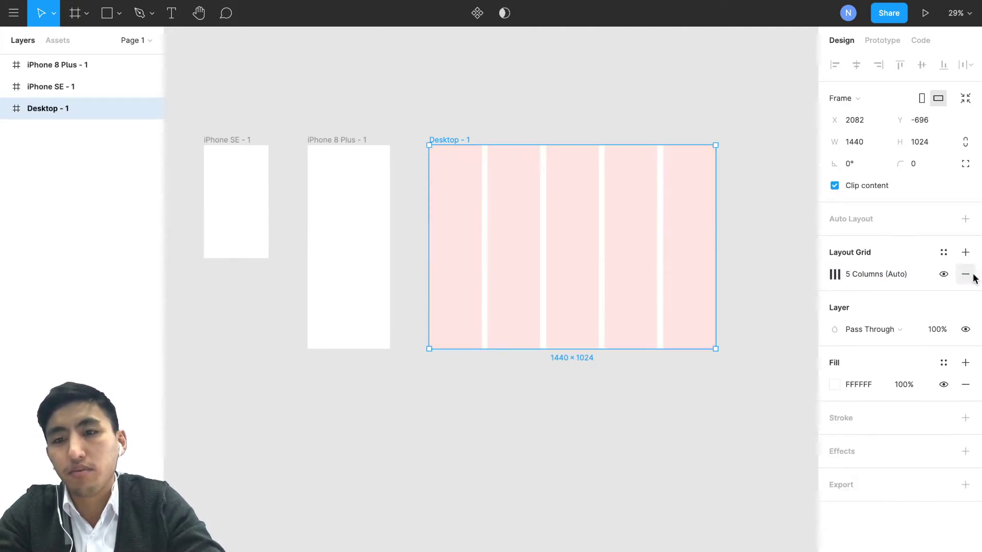
Set the column count of the Desktop frame's layout grid to 12 and close its settings.
click(879, 271)
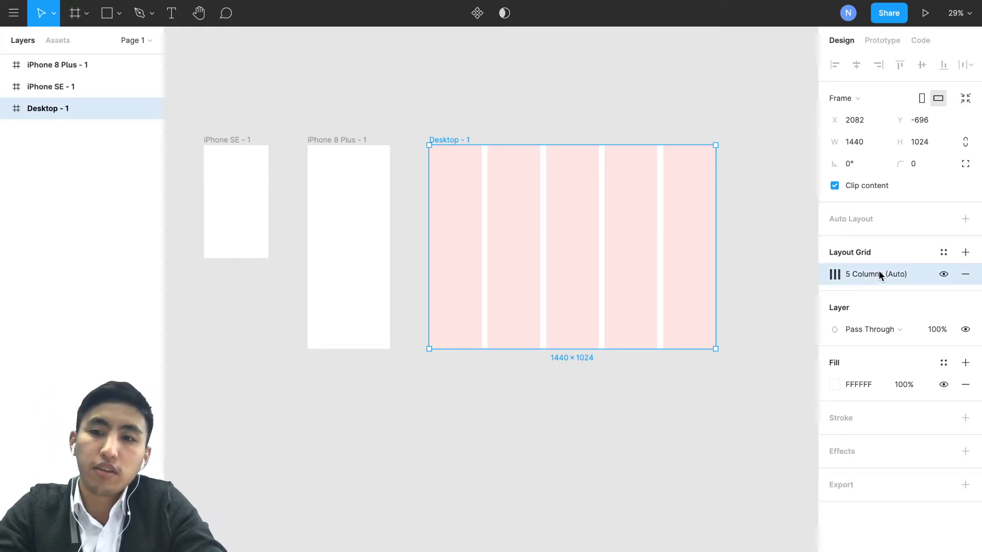
click(839, 273)
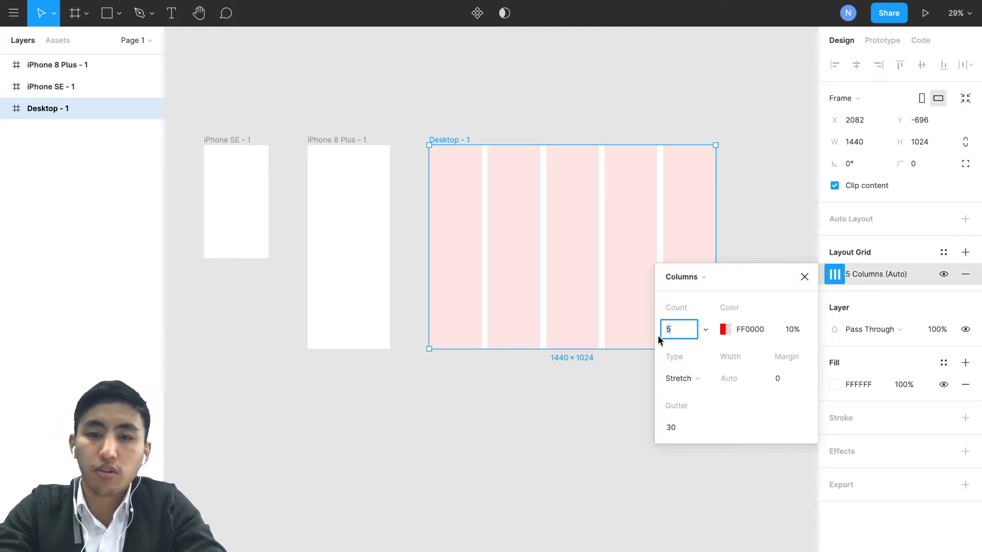
text(1)
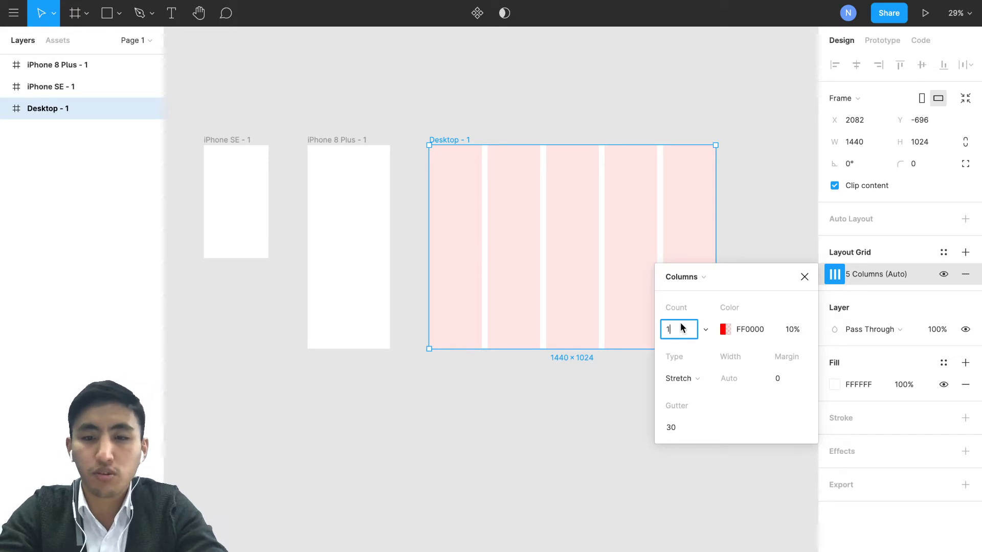
text(2)
key(Return)
click(555, 441)
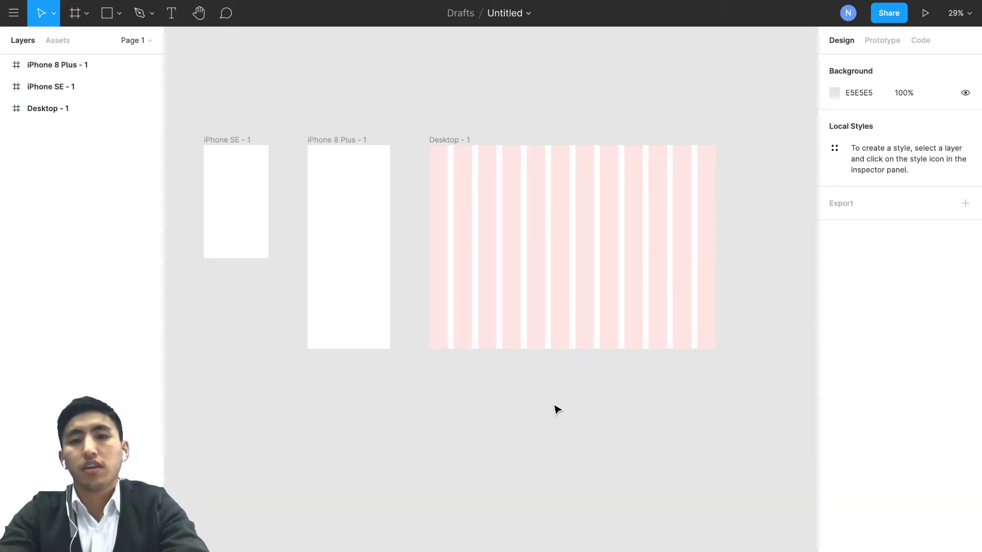
Try shrinking the Desktop frame freehand to about 677 × 554, and undo the resize.
click(556, 274)
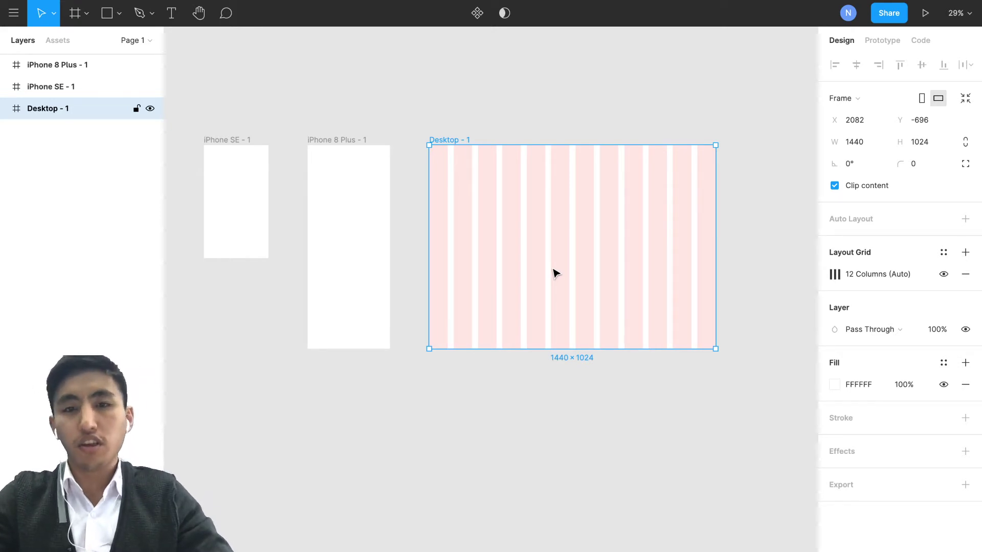
drag(716, 145, 564, 239)
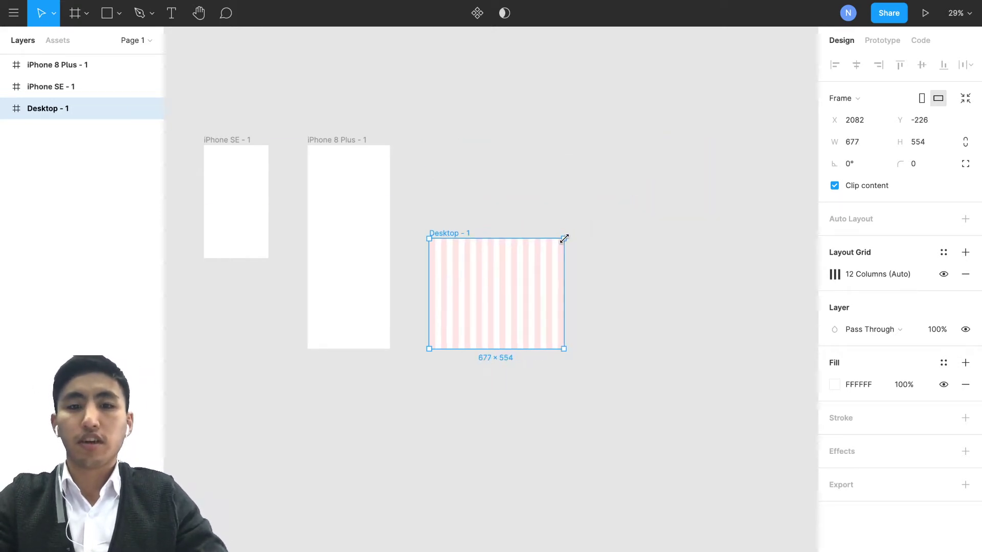
key(ctrl+z)
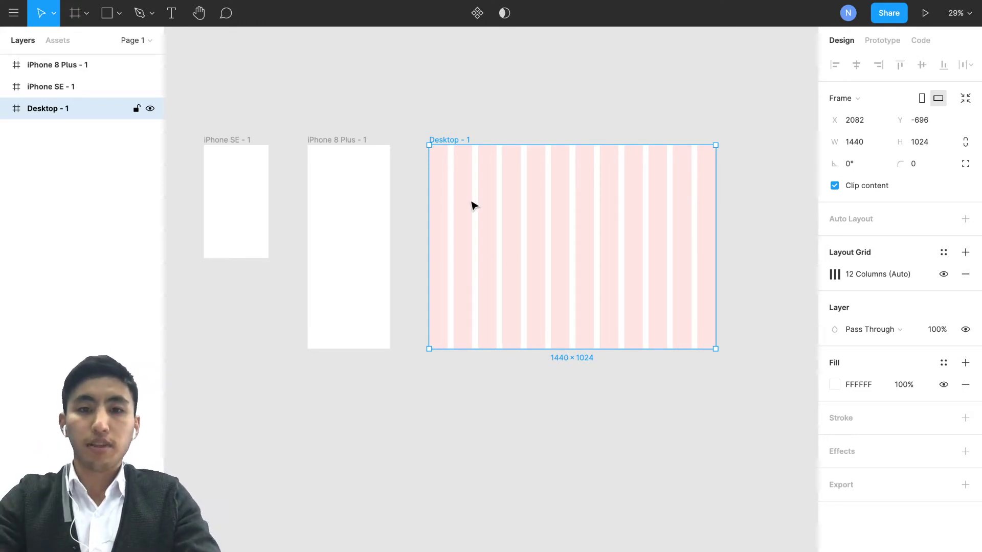
Try a width of 700 on the Desktop frame to check how its columns adapt, and undo the width change.
click(326, 192)
click(504, 194)
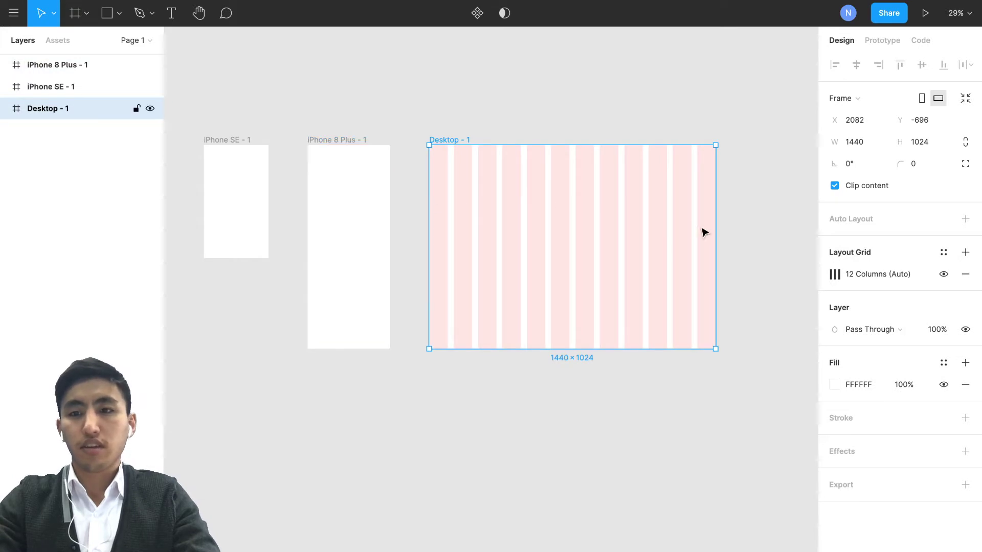
click(880, 149)
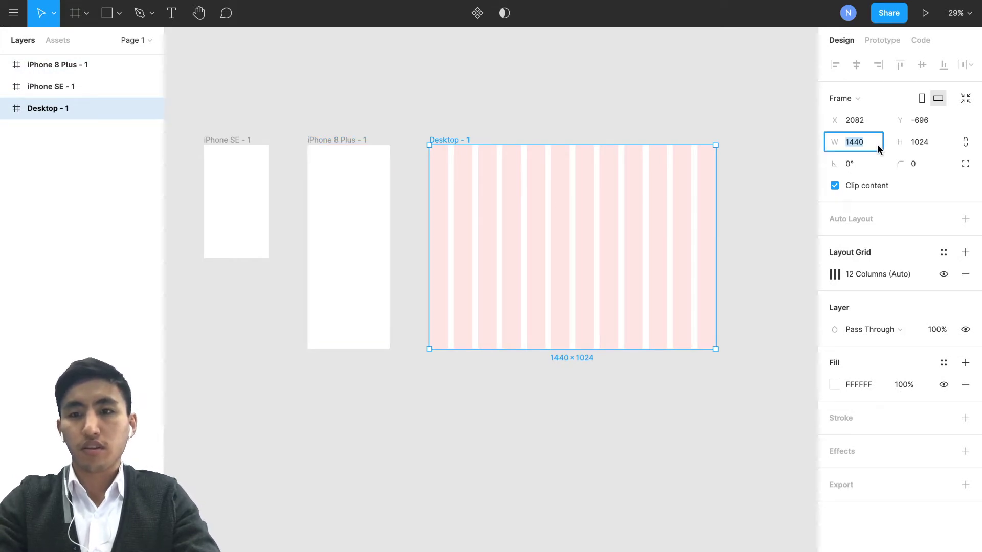
key(BackSpace)
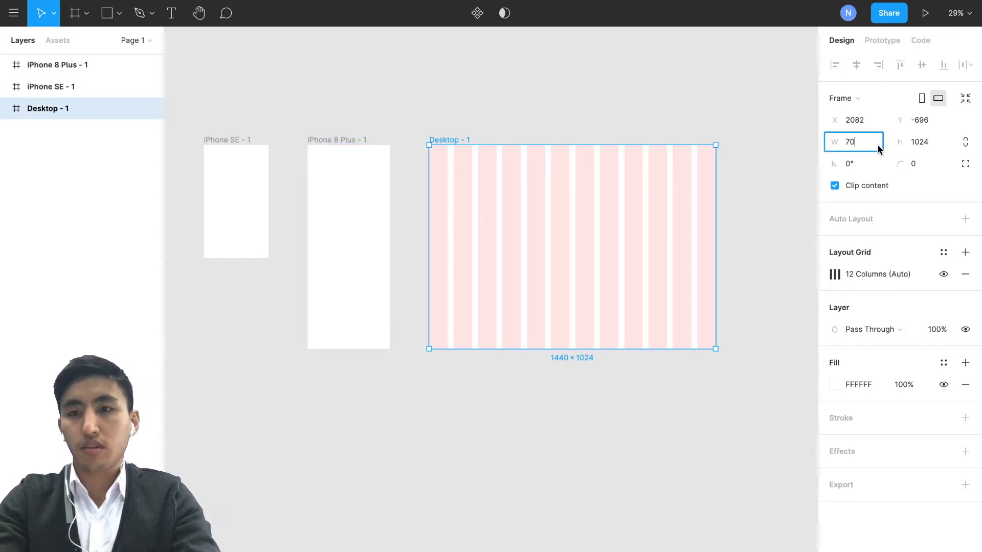
text(700)
key(Return)
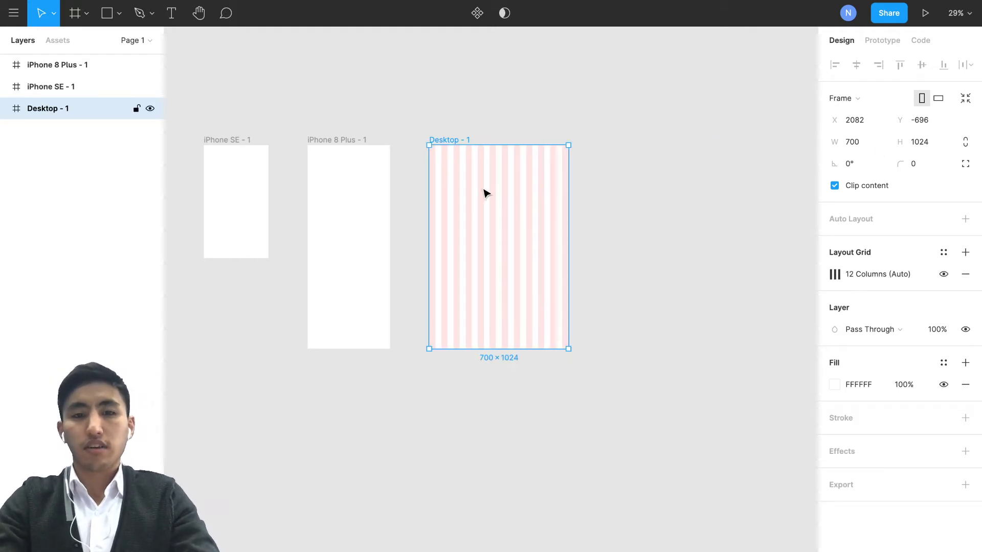
key(ctrl+z)
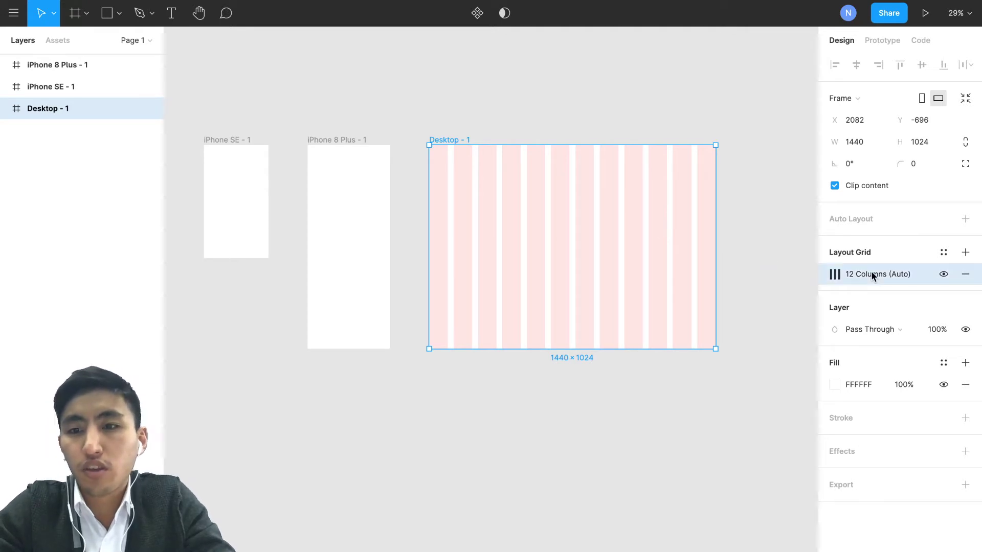
Review the Desktop frame's column grid settings, including the margin value, and close them without editing.
click(835, 277)
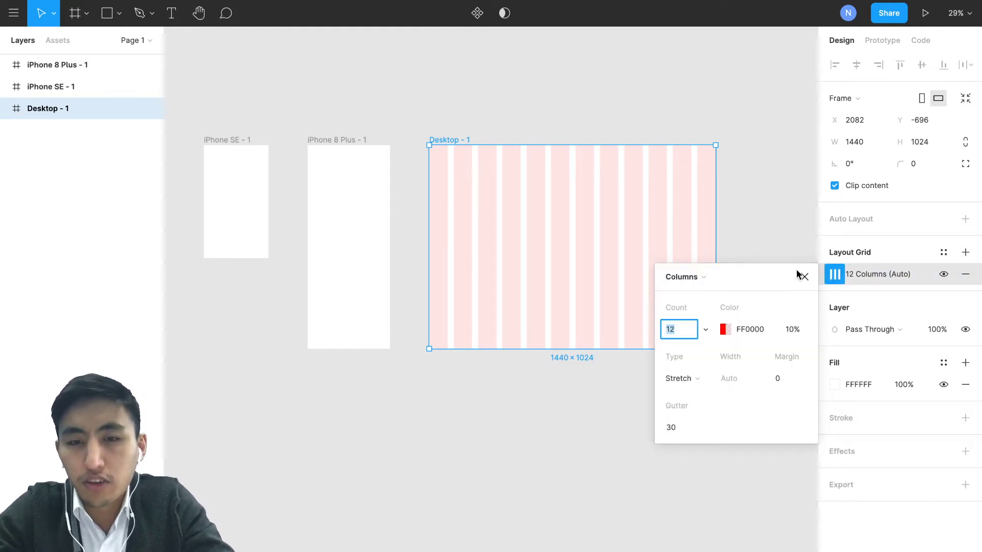
click(795, 386)
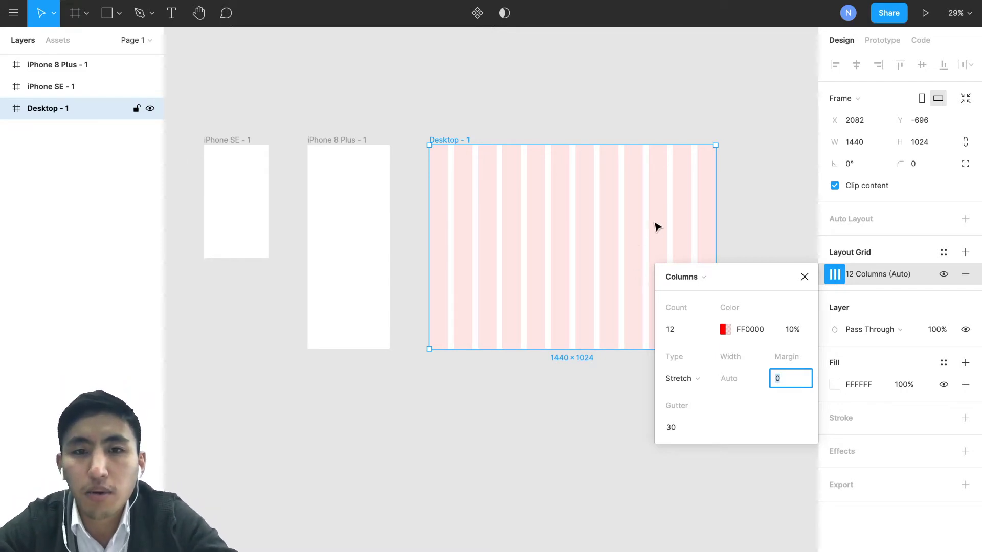
click(620, 434)
click(565, 278)
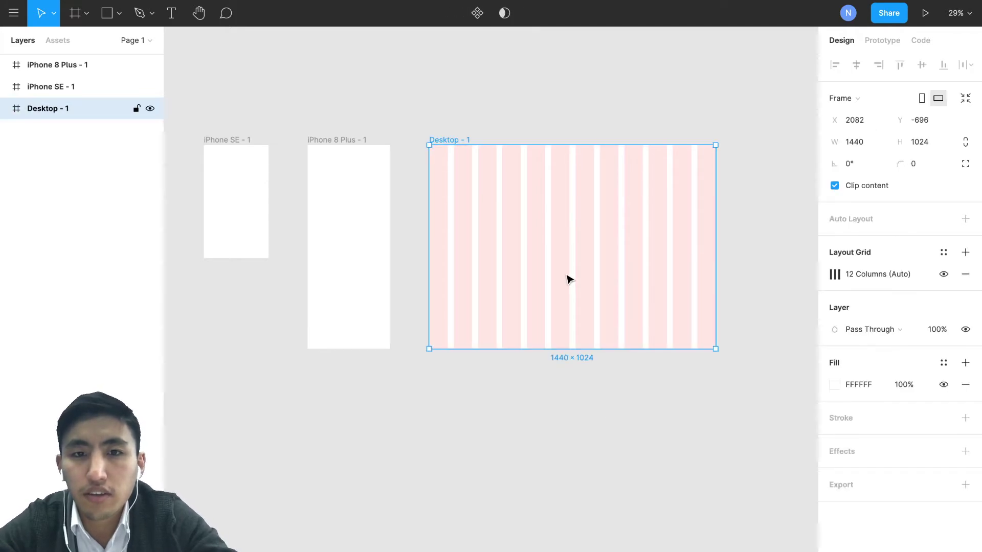
Draw a wide rectangle about 1337 × 83 above the Desktop frame and set its height to 100.
click(113, 16)
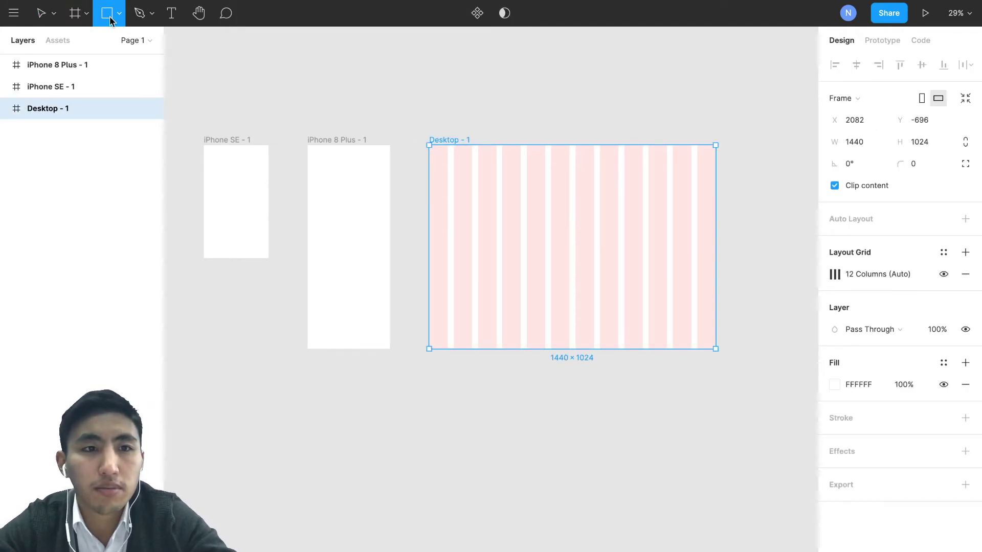
click(119, 15)
click(117, 43)
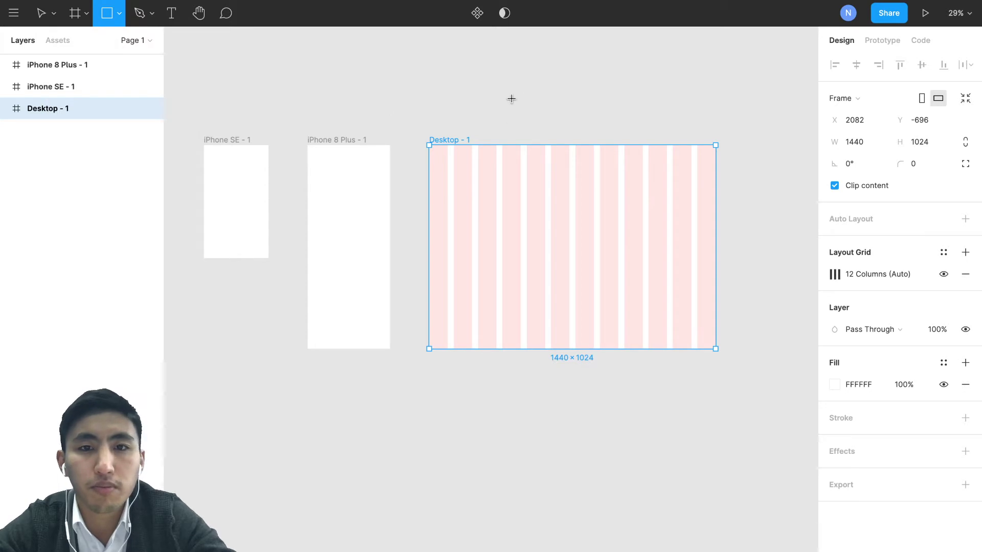
mouse_move(443, 77)
mouse_down()
mouse_move(582, 115)
mouse_move(711, 97)
mouse_move(655, 93)
mouse_up()
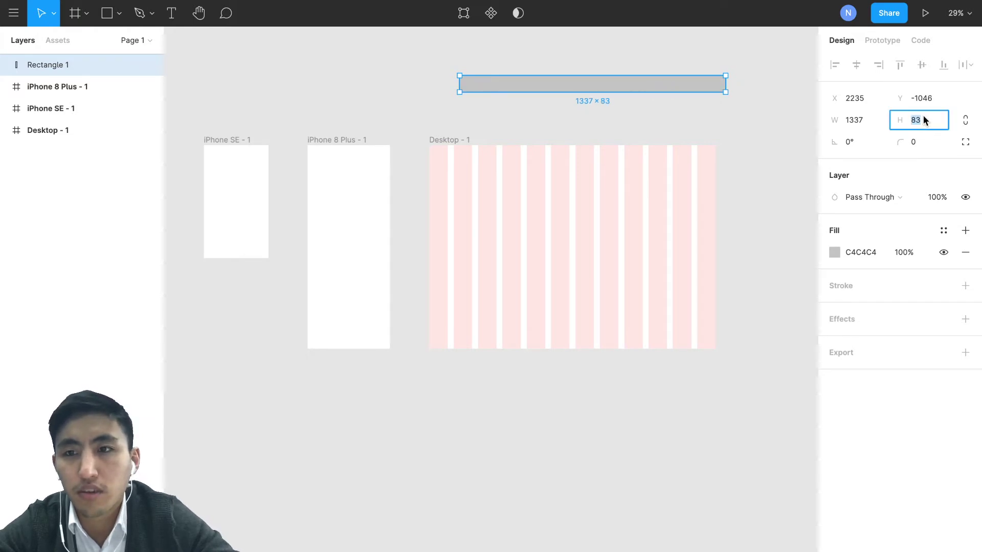
text(100)
key(Return)
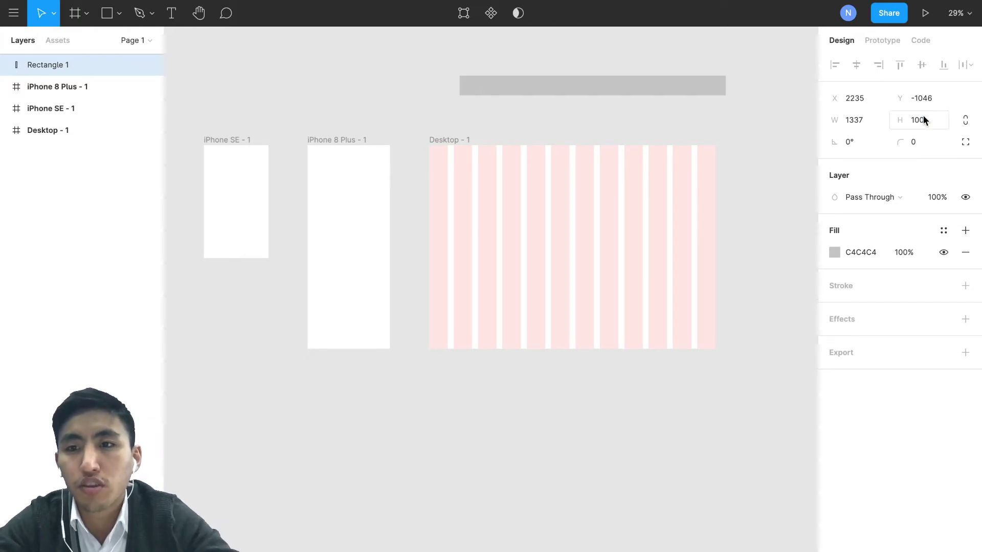
Set the rectangle's width to 1170, keep its height at 100, and centre it above the Desktop frame.
click(869, 121)
key(BackSpace)
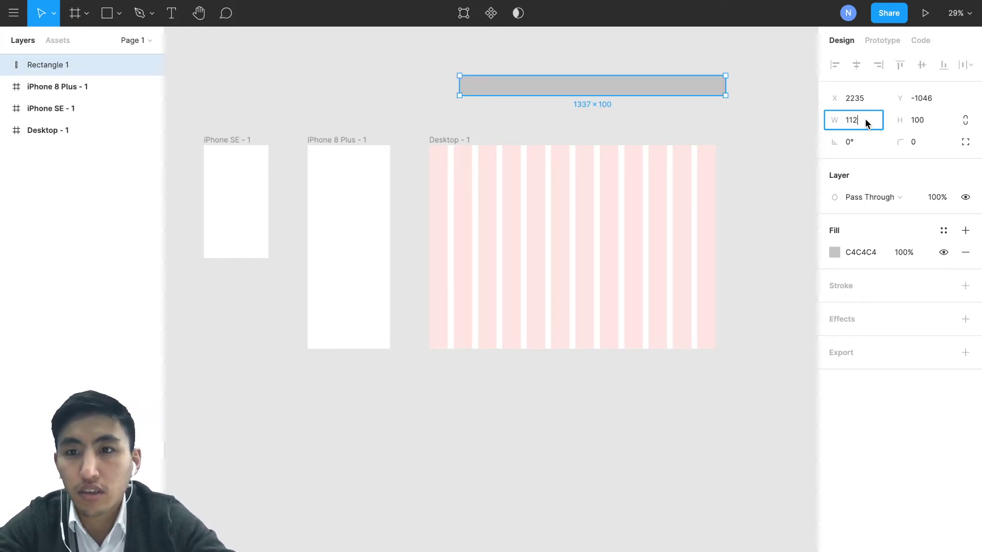
key(Return)
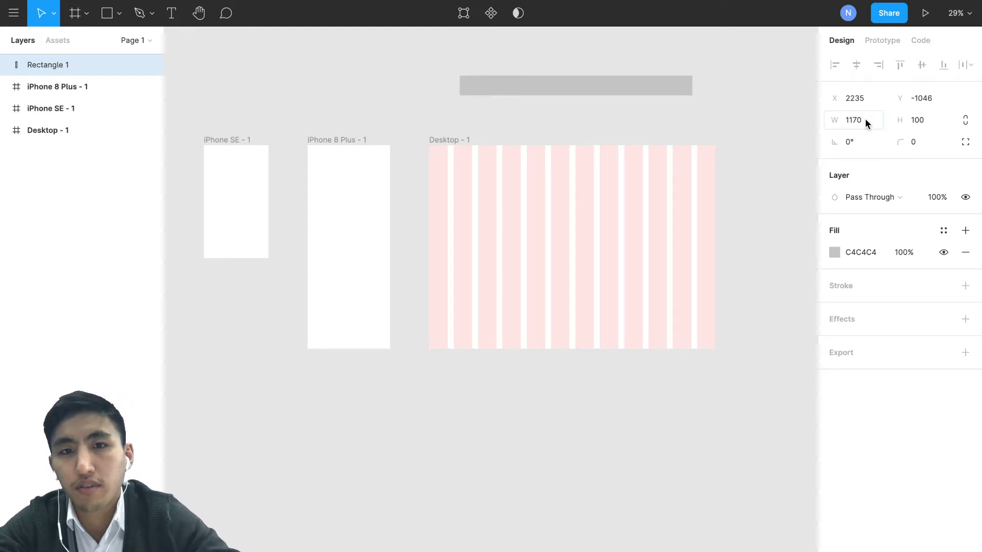
drag(657, 95, 649, 89)
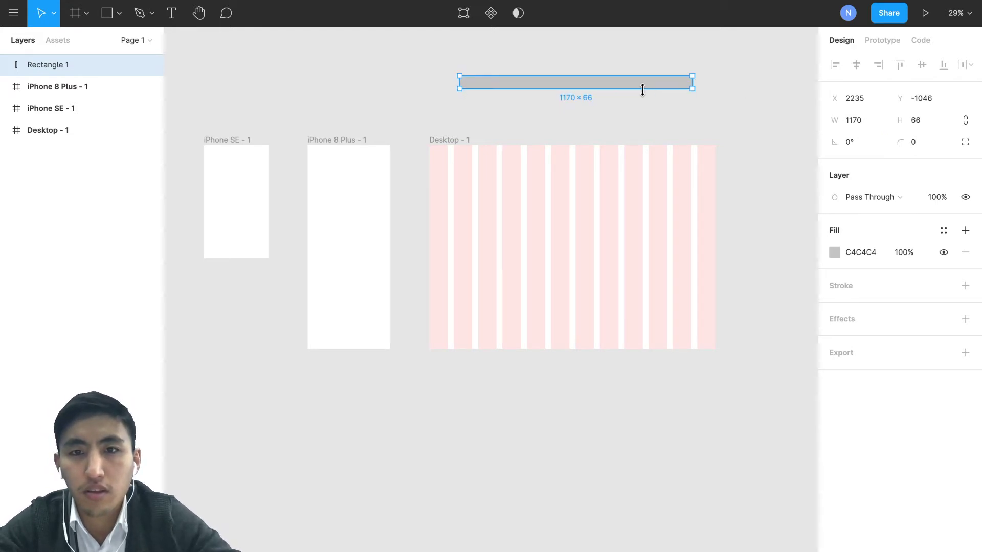
drag(642, 89, 646, 95)
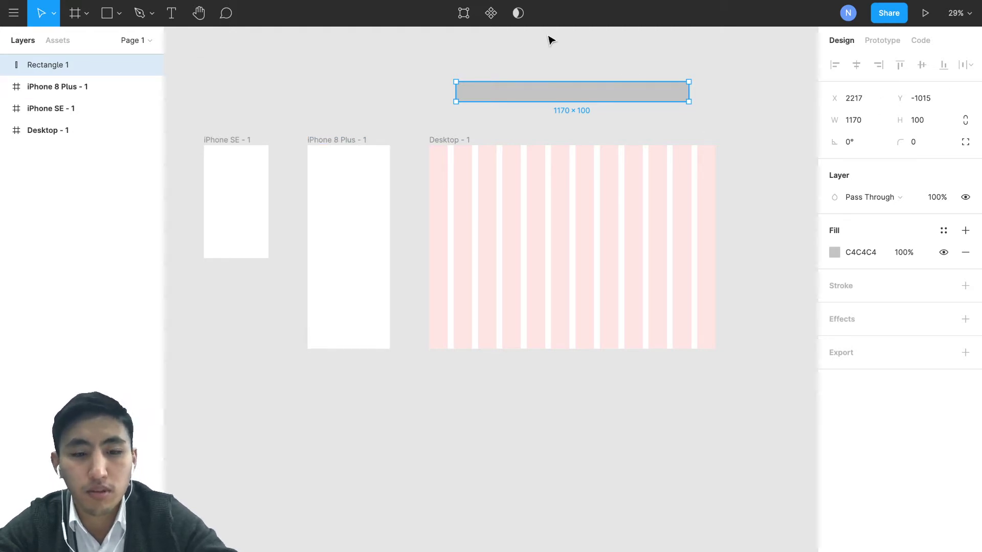
Duplicate the 1170-wide rectangle just below the original, set the copy's width to 1140 and centre it under the first.
key(ctrl+d)
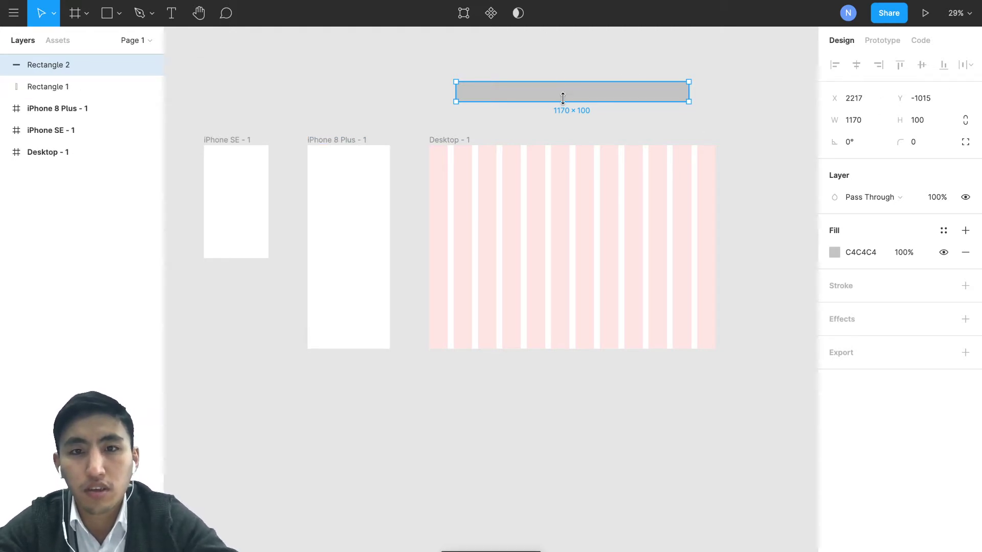
drag(572, 95, 572, 118)
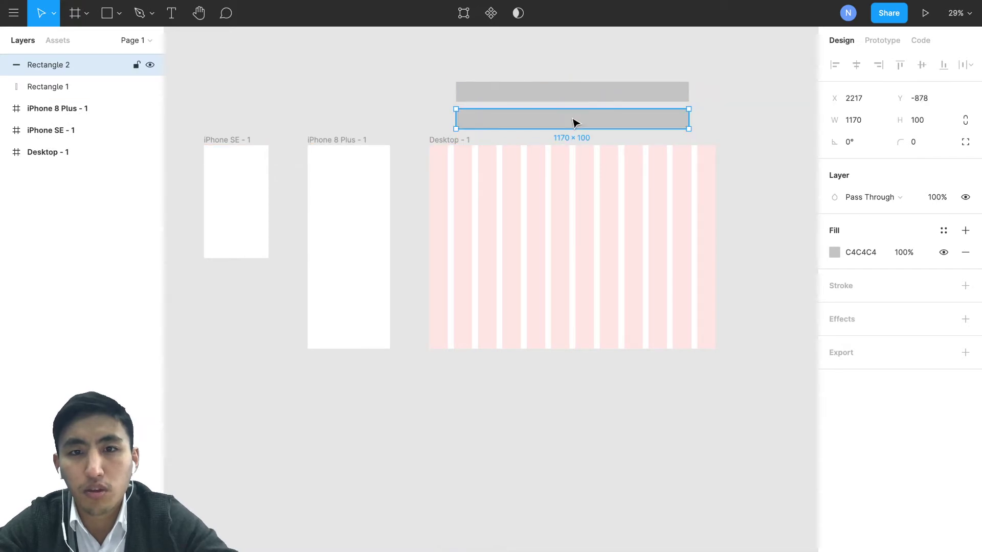
click(874, 128)
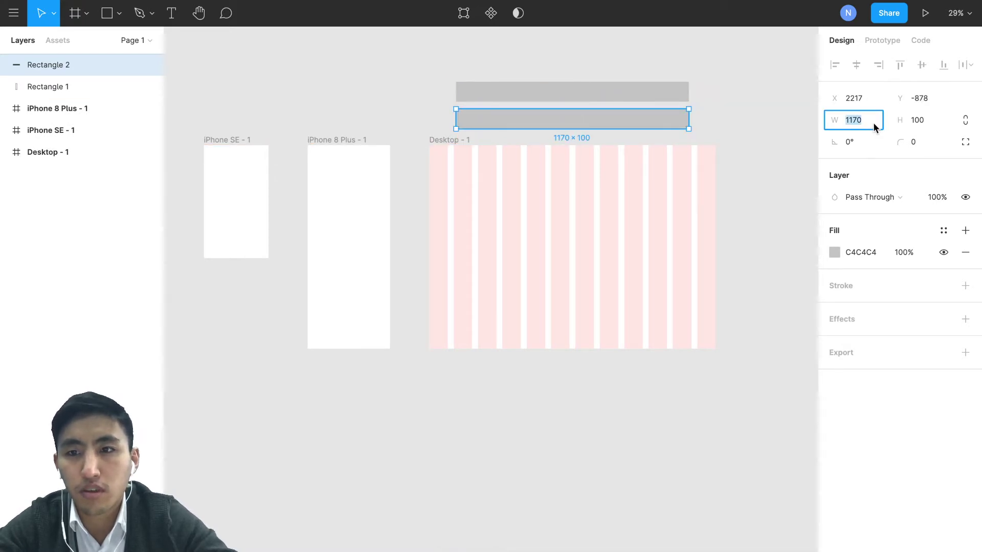
click(868, 121)
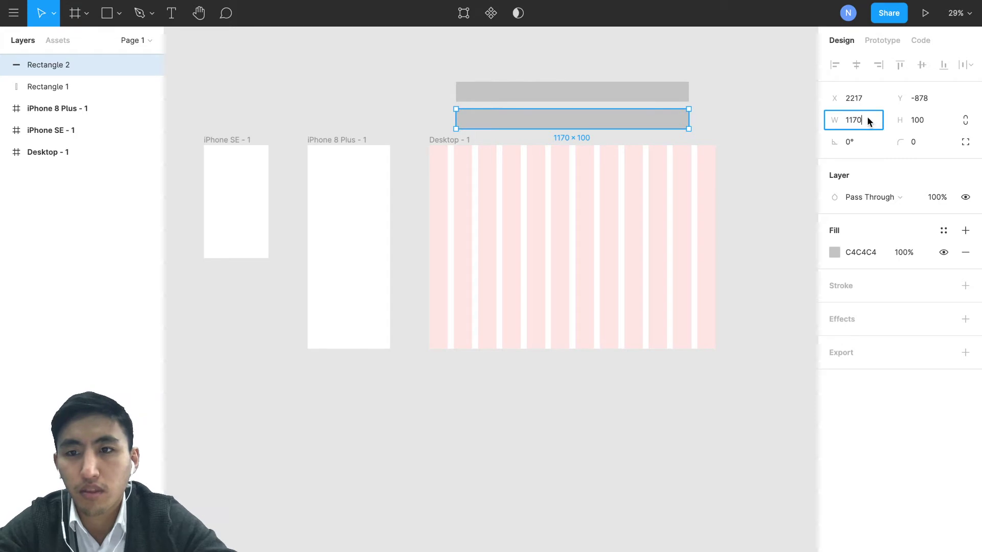
key(BackSpace)
text(40)
key(Return)
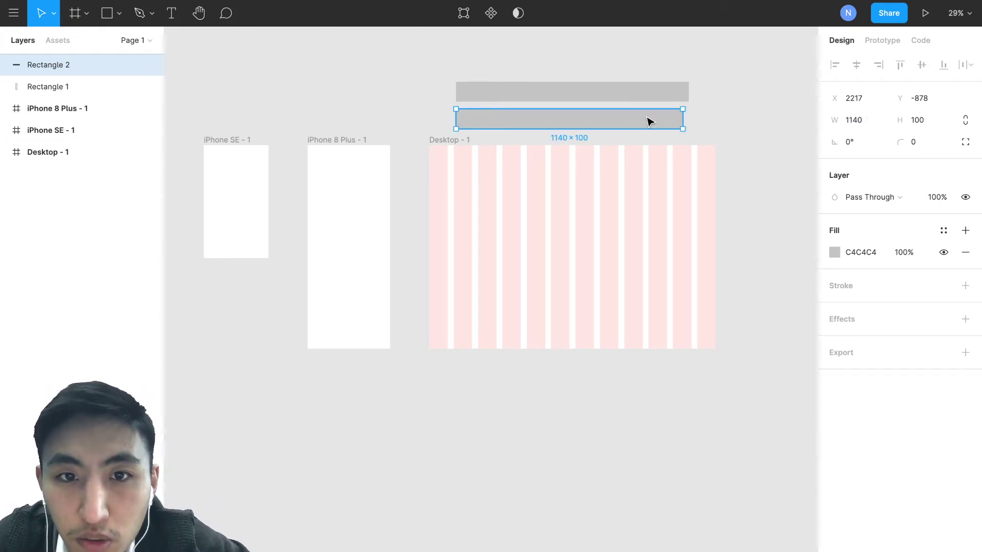
drag(648, 121, 650, 121)
Try a margin of 50 on the Desktop frame's column grid, set the margin to 150 instead, and close the grid settings.
click(688, 228)
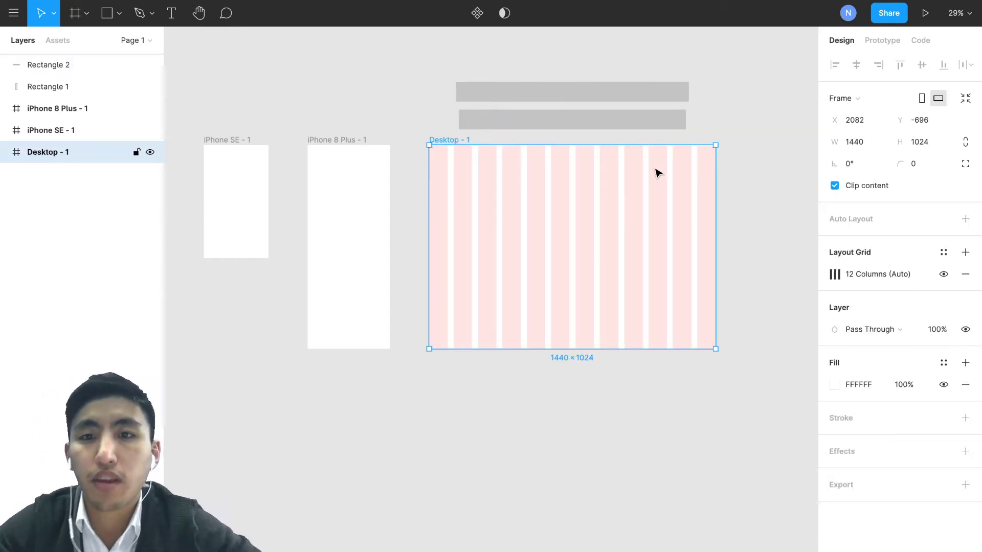
click(648, 122)
click(649, 226)
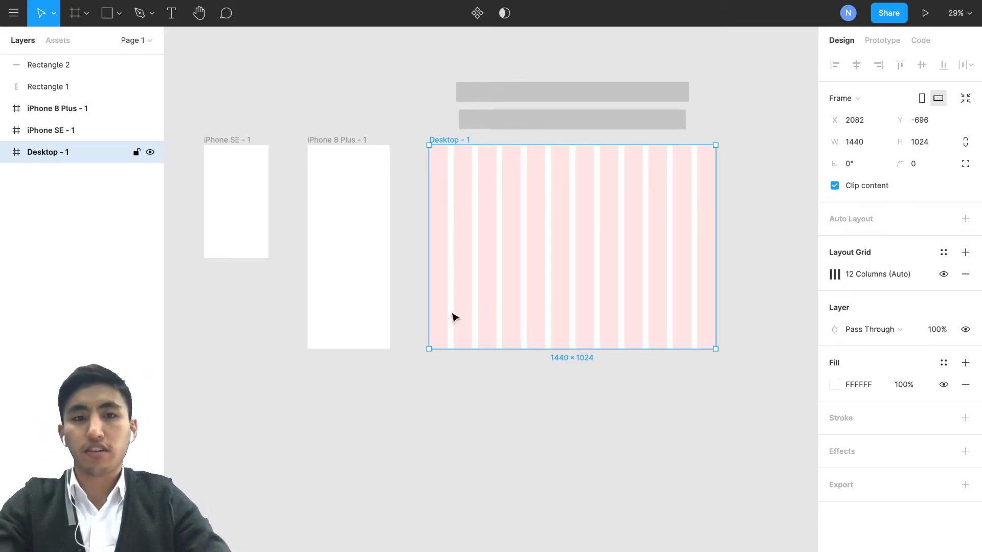
mouse_move(586, 347)
mouse_down()
mouse_move(588, 509)
mouse_move(589, 333)
mouse_move(591, 348)
mouse_up()
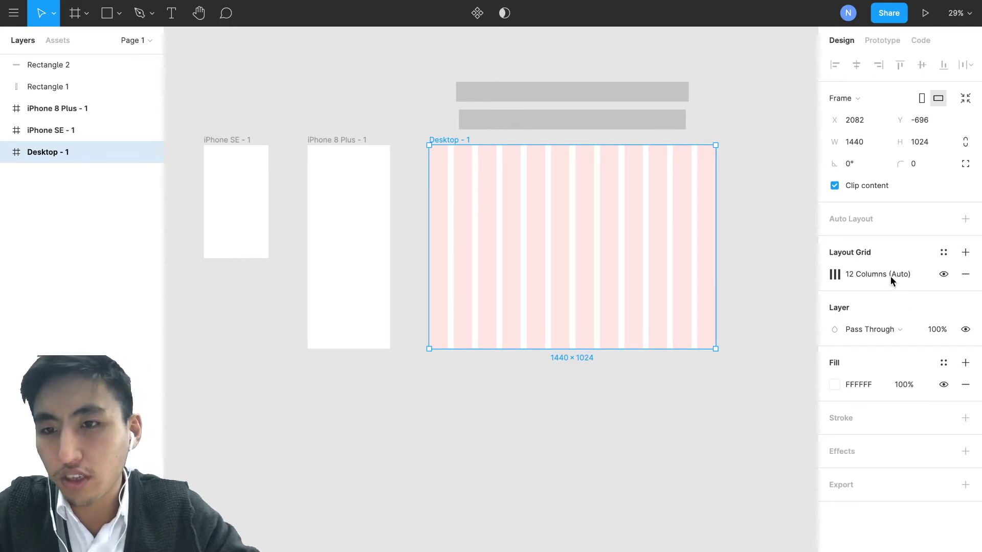
click(835, 276)
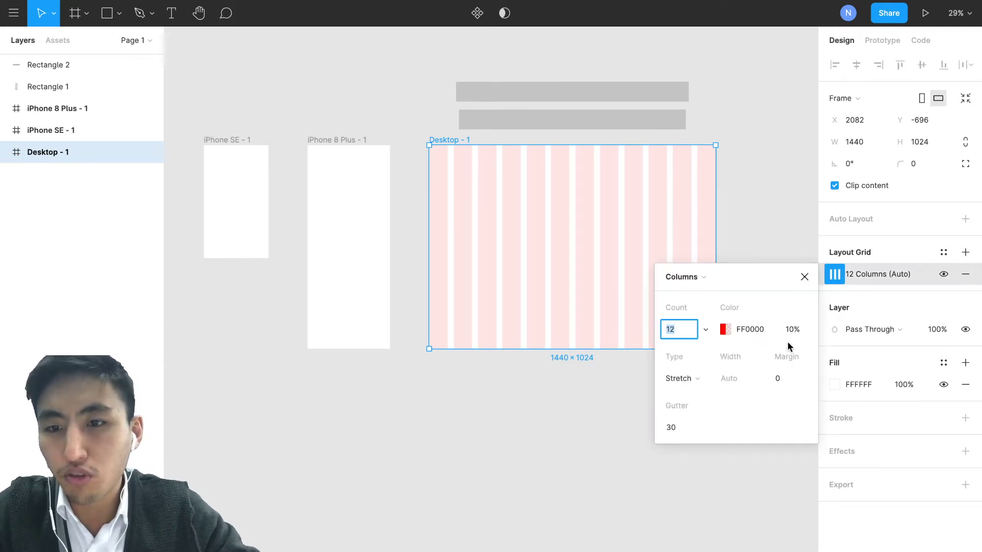
click(786, 379)
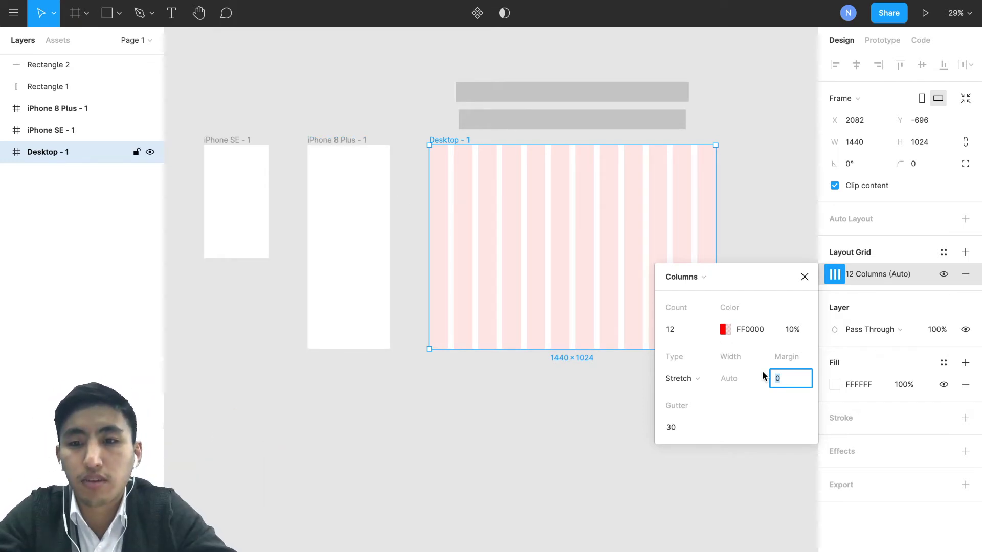
key(BackSpace)
text(50)
key(Return)
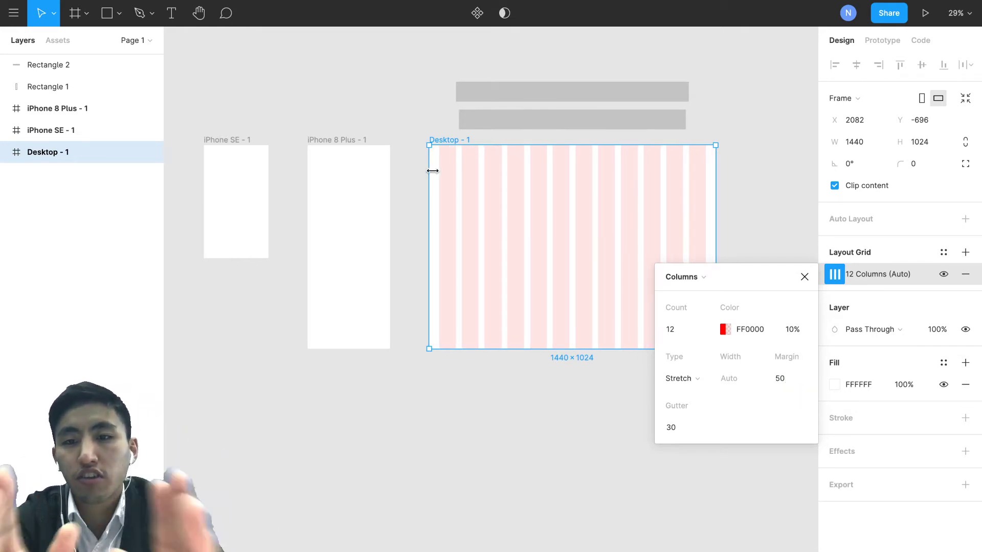
click(801, 383)
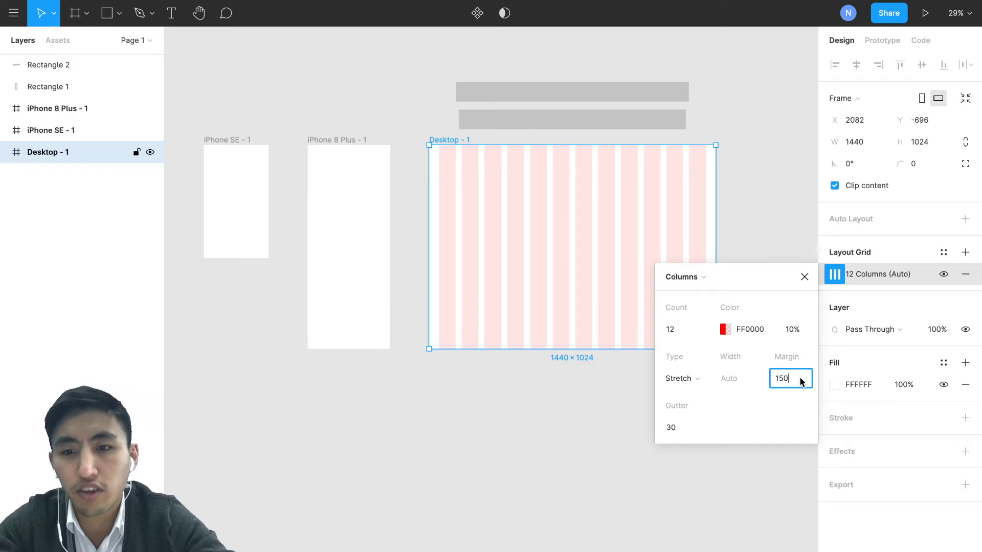
key(Return)
click(817, 274)
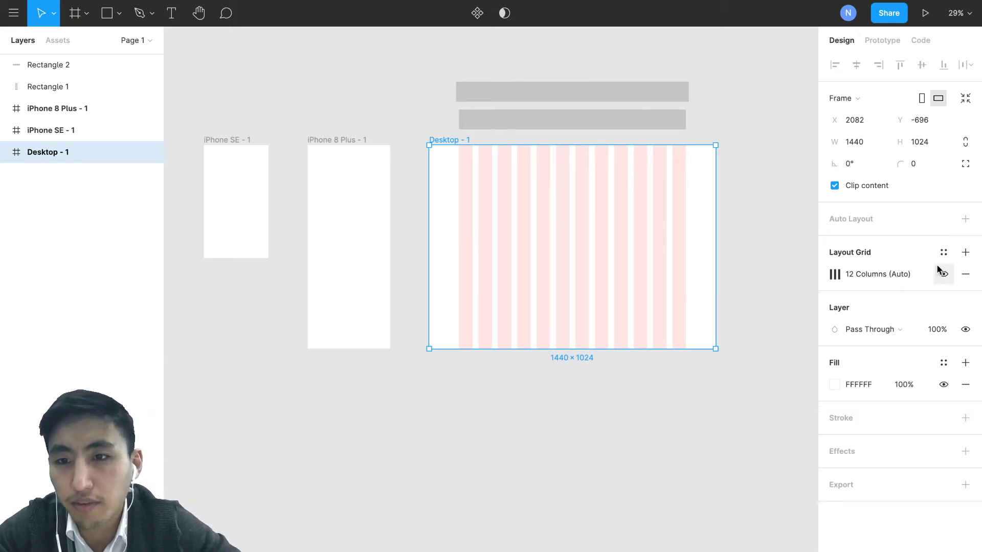
Shift the Desktop frame slightly left to X 2013 and leave its column grid settings closed.
click(828, 277)
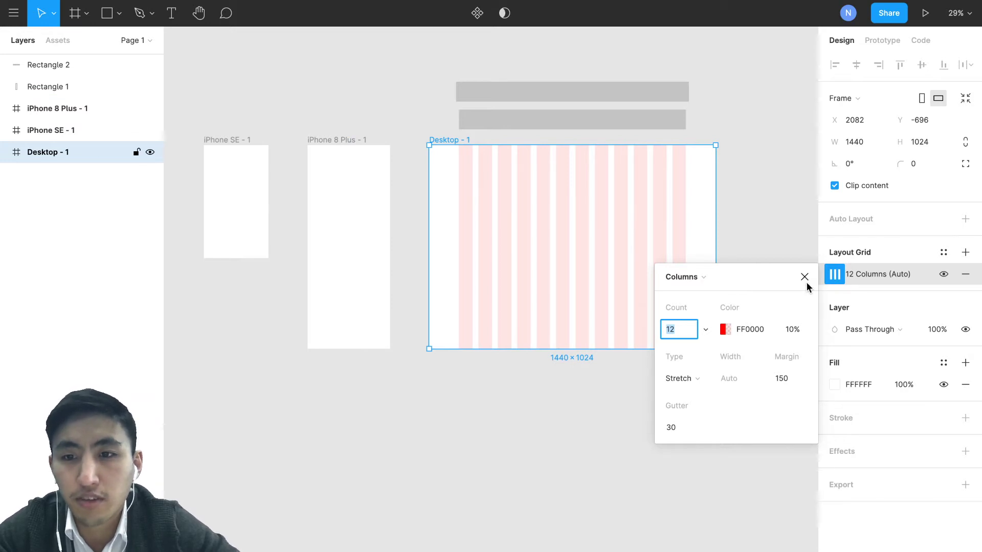
mouse_move(464, 246)
mouse_down()
mouse_move(475, 247)
mouse_move(454, 246)
mouse_up()
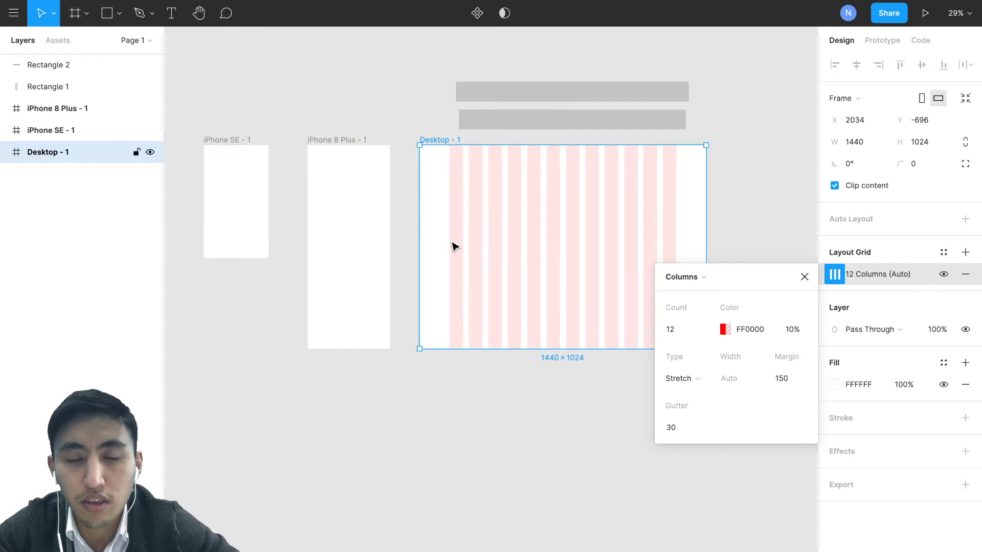
click(804, 274)
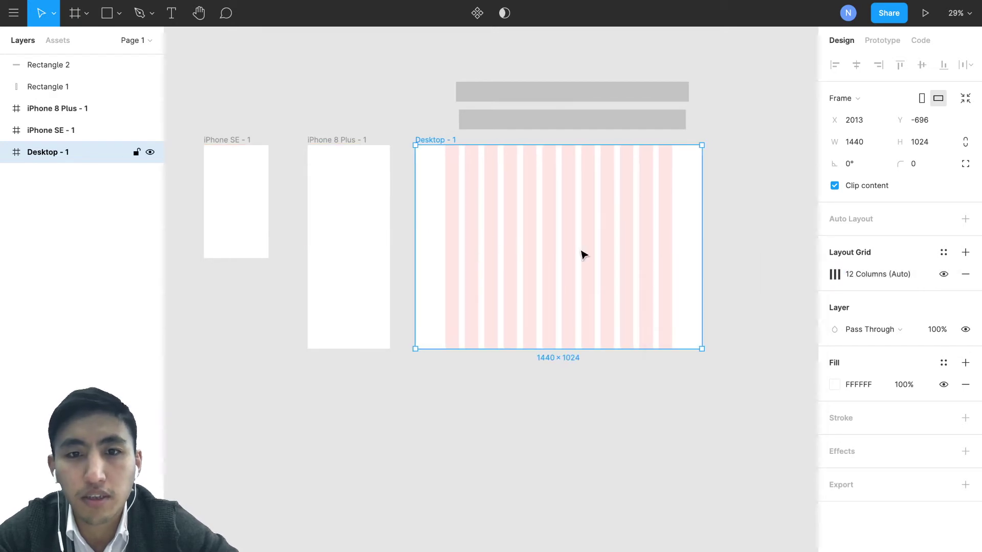
Draw a rectangle about 263 × 59 across the first three grid columns near the top of the Desktop frame.
click(119, 14)
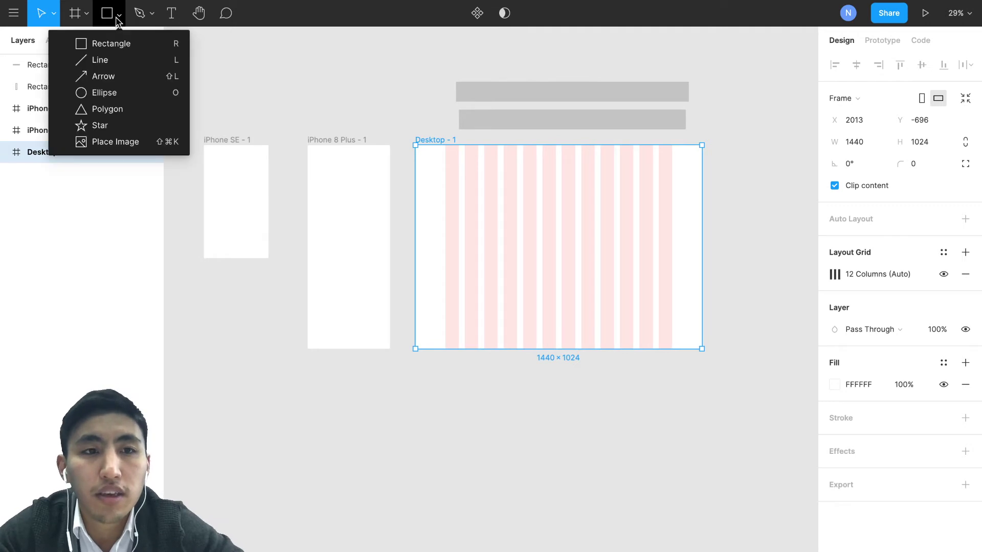
click(125, 41)
drag(446, 176, 498, 188)
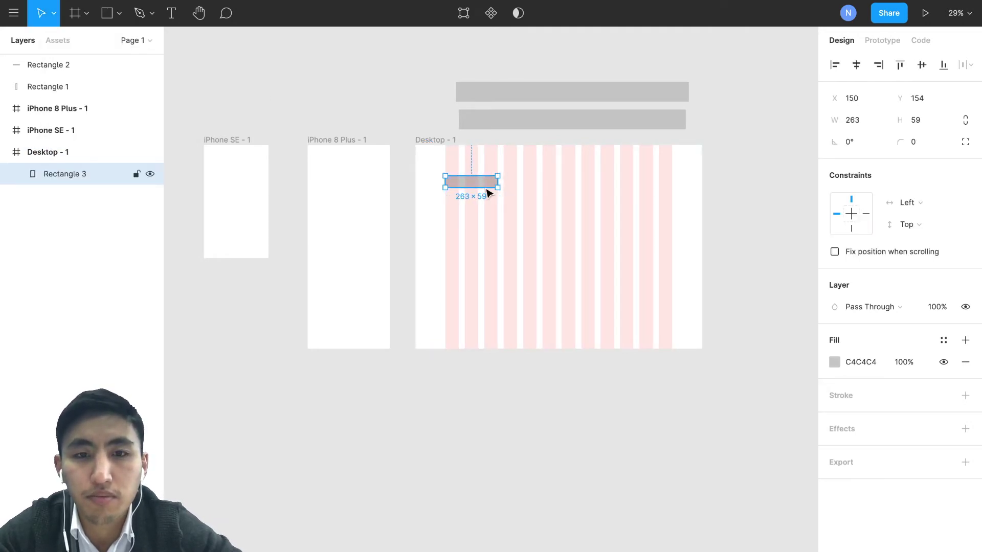
Duplicate the three-column rectangle three times, aligning one copy with columns four to six and another with the last three columns.
key(ctrl+d)
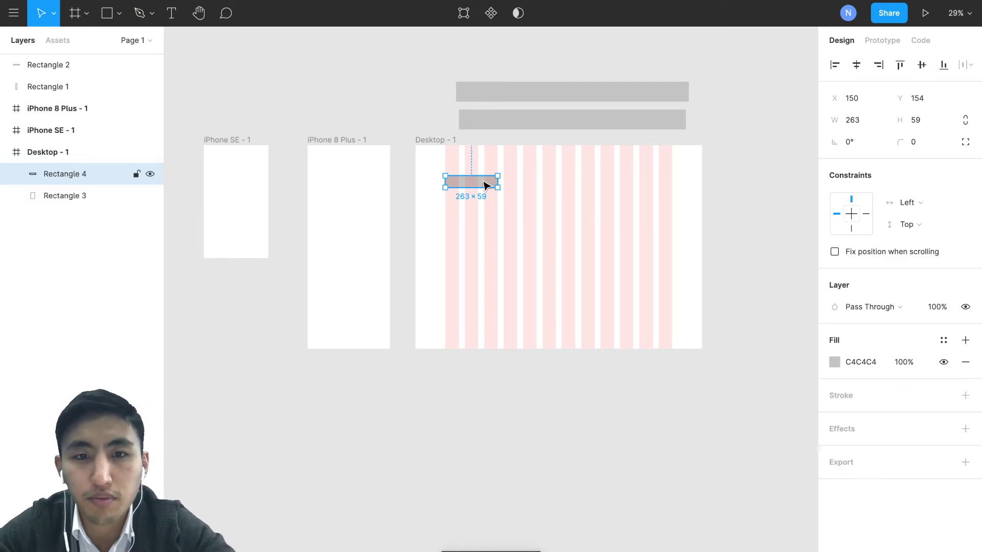
drag(486, 184, 537, 185)
key(ctrl+d)
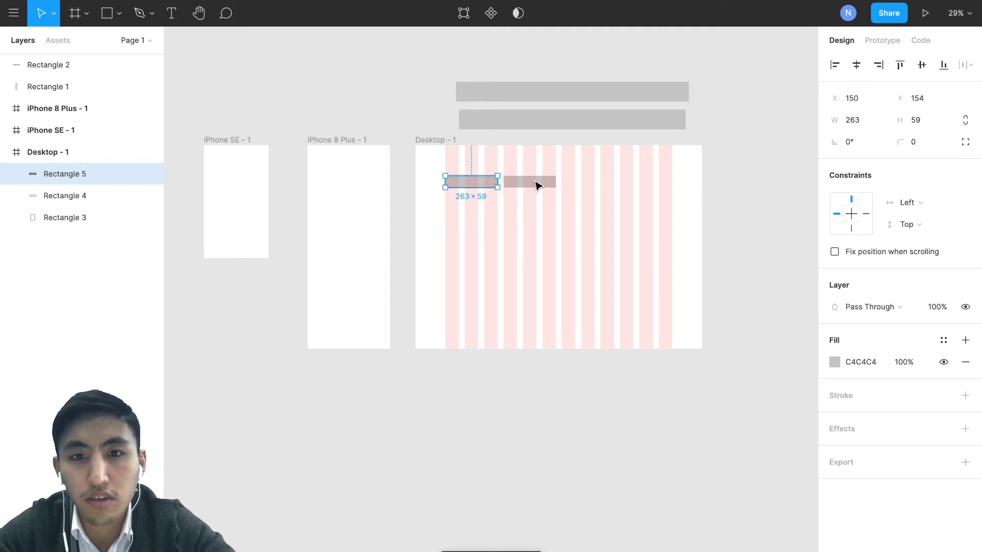
drag(467, 182, 645, 185)
key(ctrl+d)
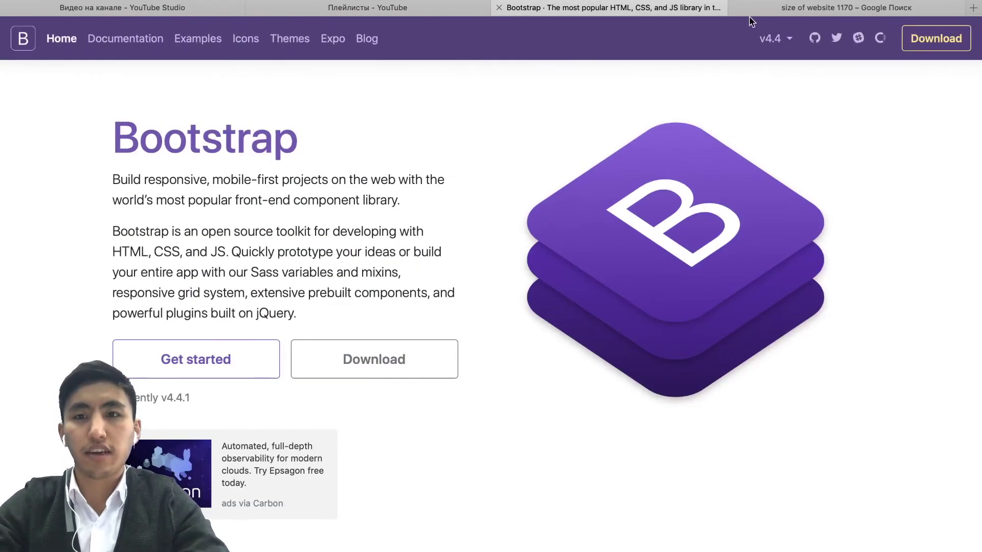
Switch to the web browser and open the Smart Robot website in a new tab.
click(973, 8)
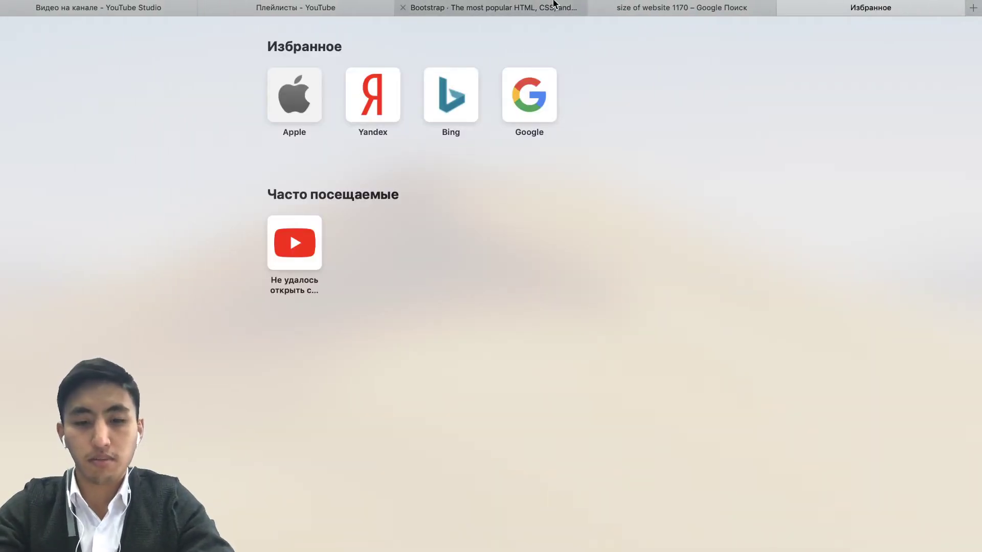
text(s)
key(BackSpace)
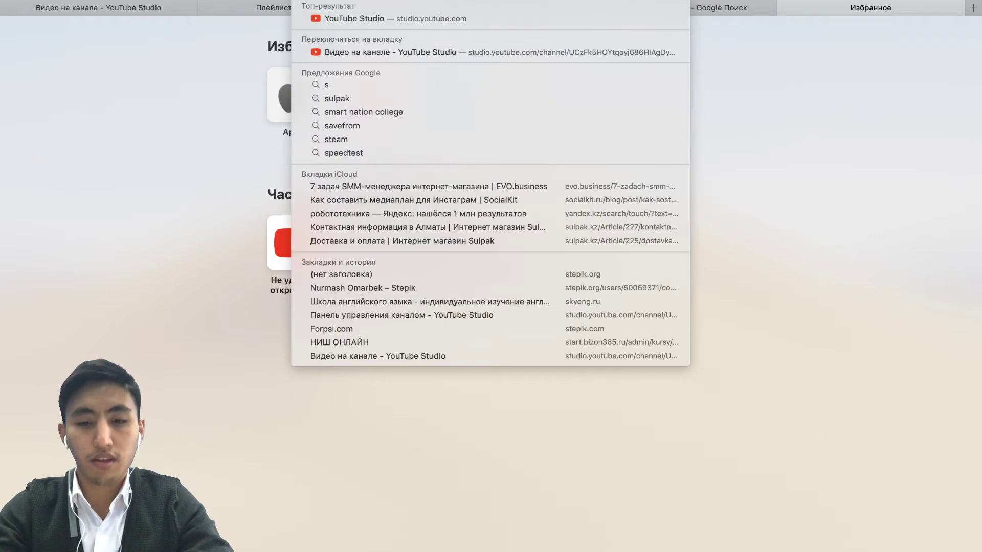
key(BackSpace)
text(smart)
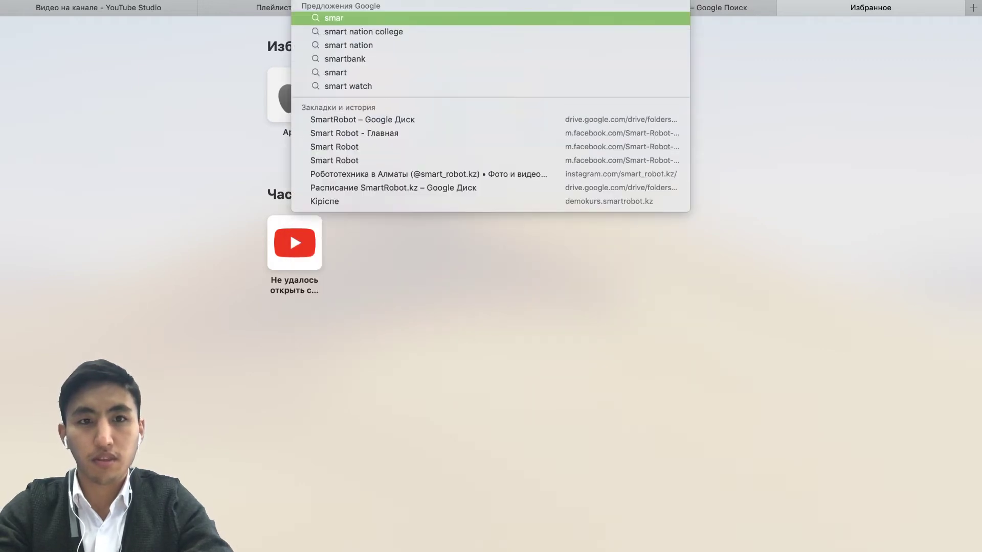
text(robot.)
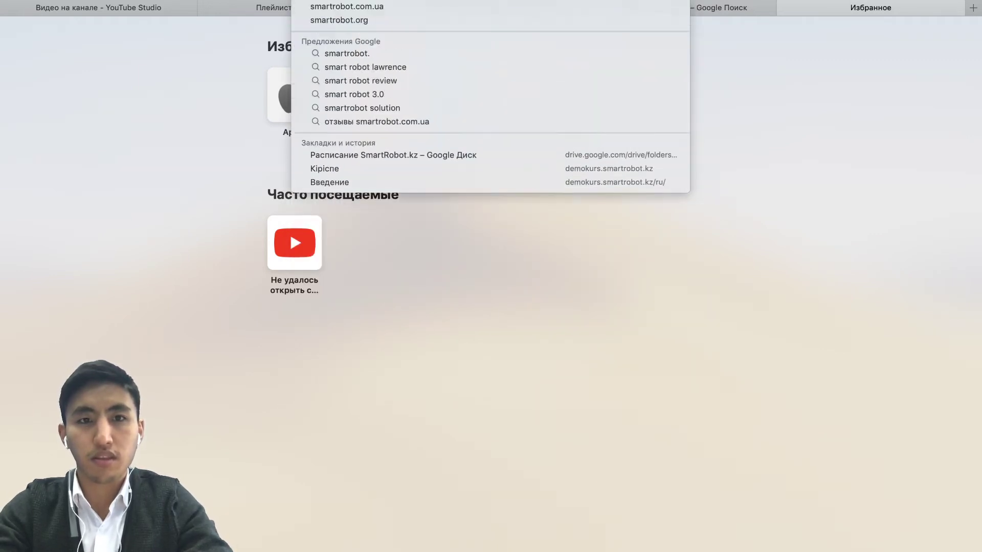
key(Return)
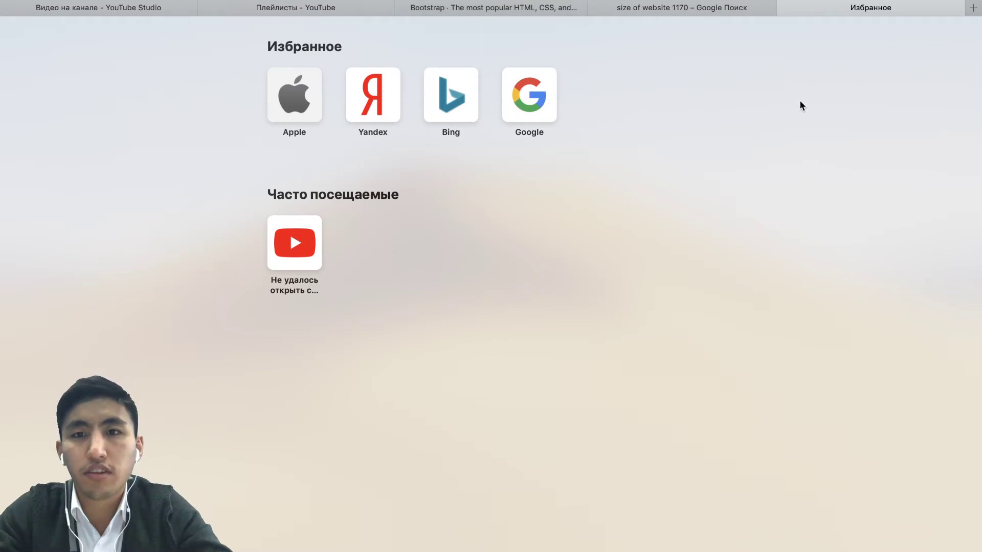
Examine the 1170 px grid image results, and look through Bootstrap's home, documentation and Examples pages for column-based layouts.
click(699, 15)
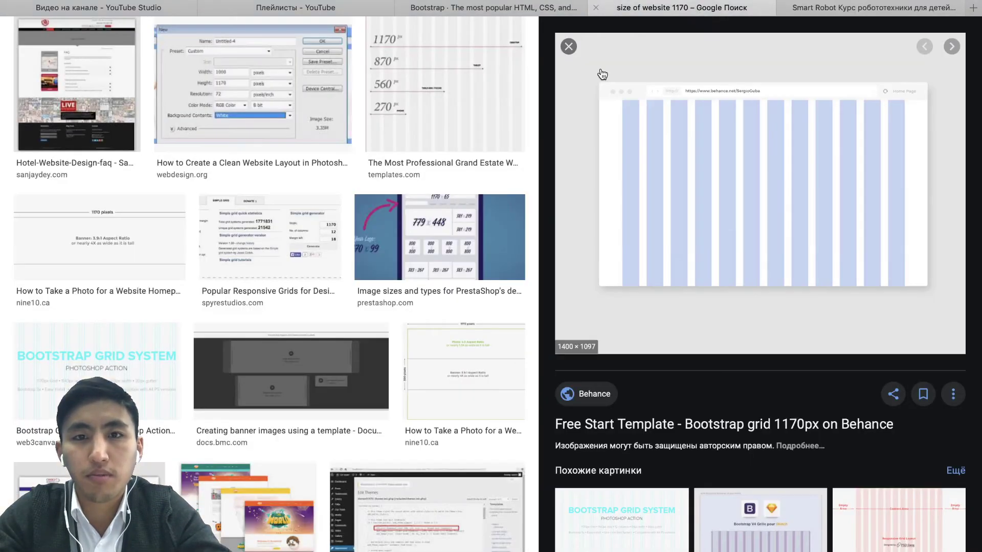
click(530, 11)
scroll(531, 268, down, 15)
scroll(530, 268, up, 15)
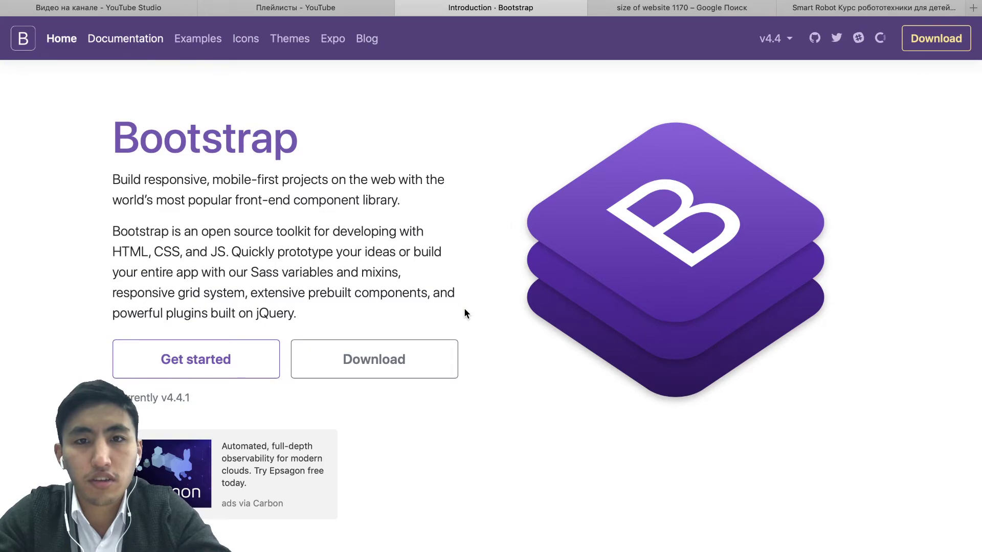
scroll(465, 313, down, 15)
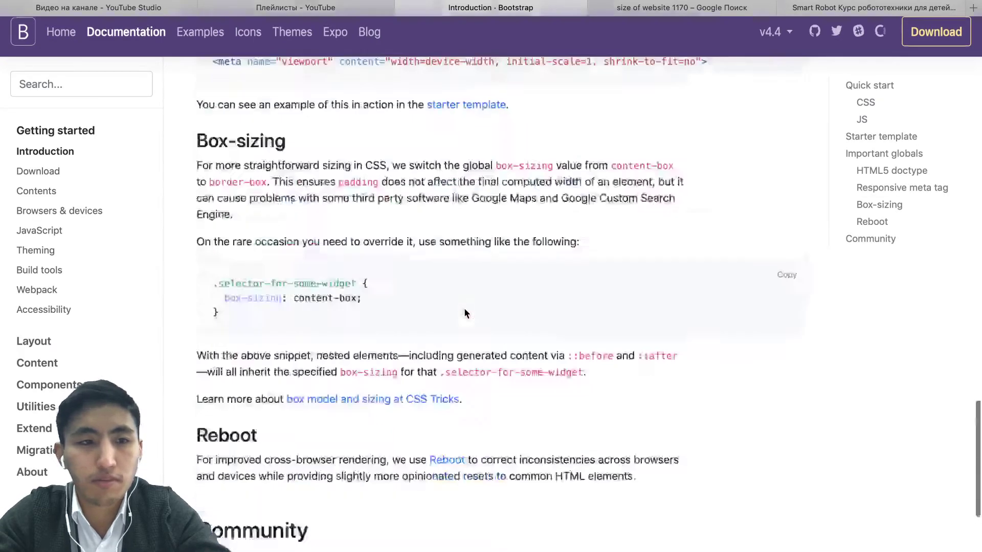
scroll(465, 313, up, 10)
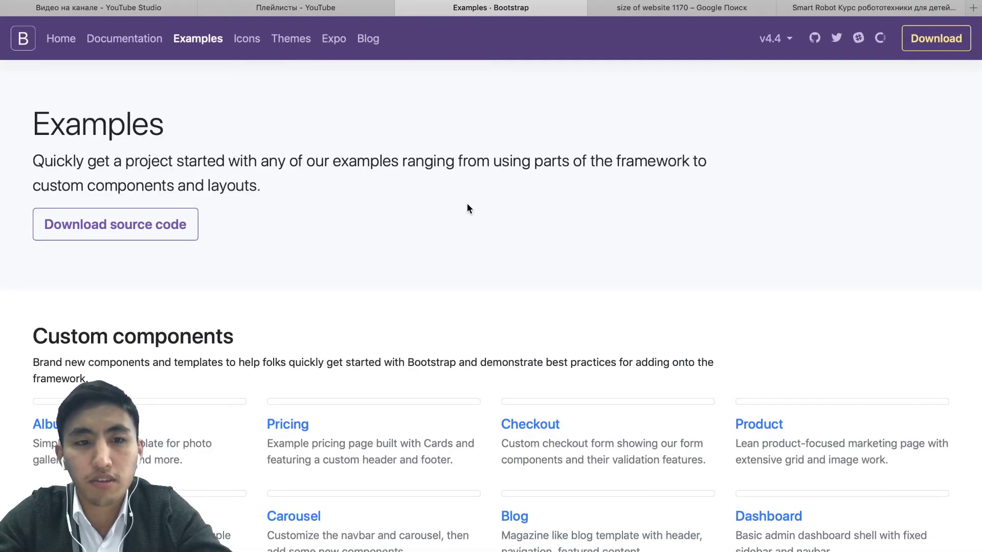
scroll(487, 298, down, 5)
scroll(487, 299, up, 3)
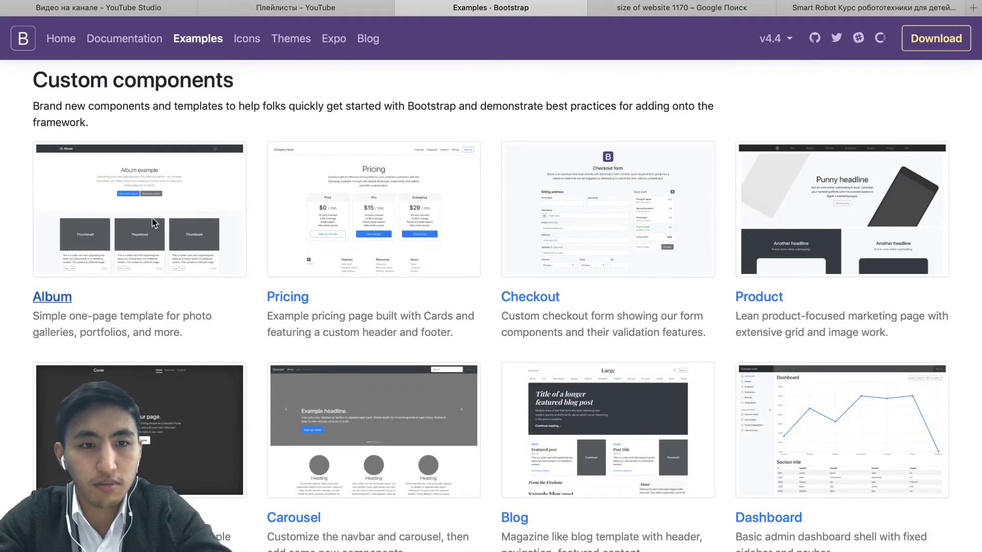
Open Bootstrap's Album example and examine how its header and thumbnail cards align in three equal columns.
click(154, 224)
scroll(677, 265, down, 10)
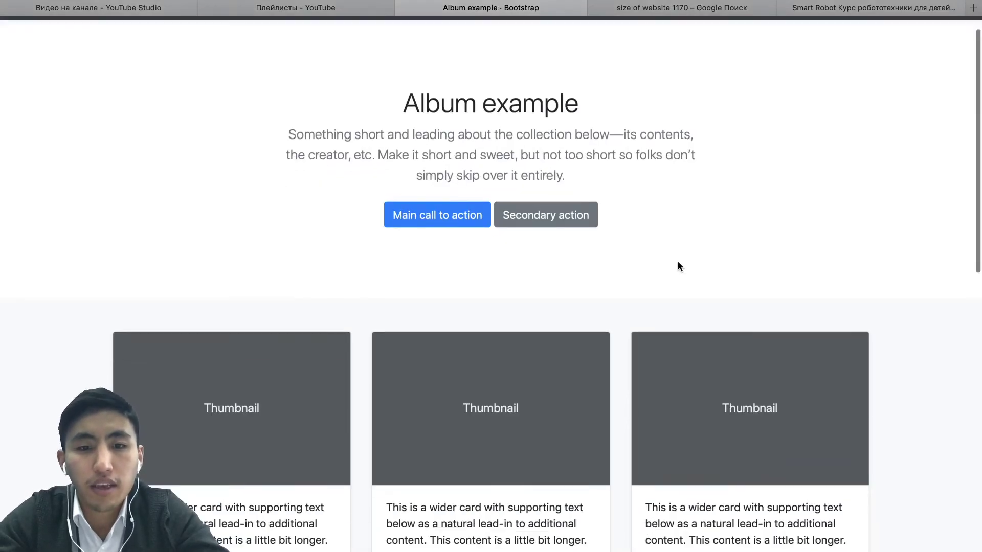
scroll(679, 265, up, 5)
scroll(679, 265, up, 5)
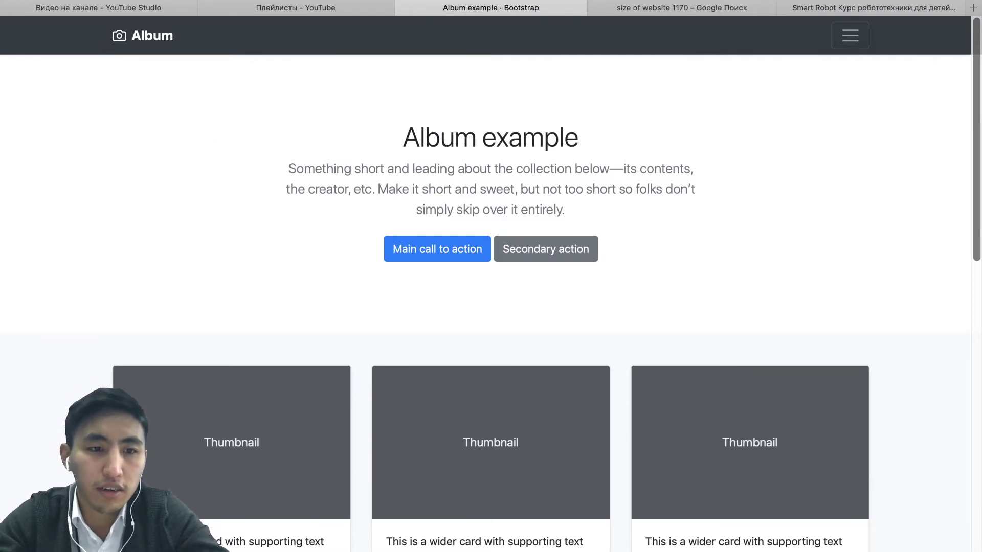
scroll(491, 276, down, 5)
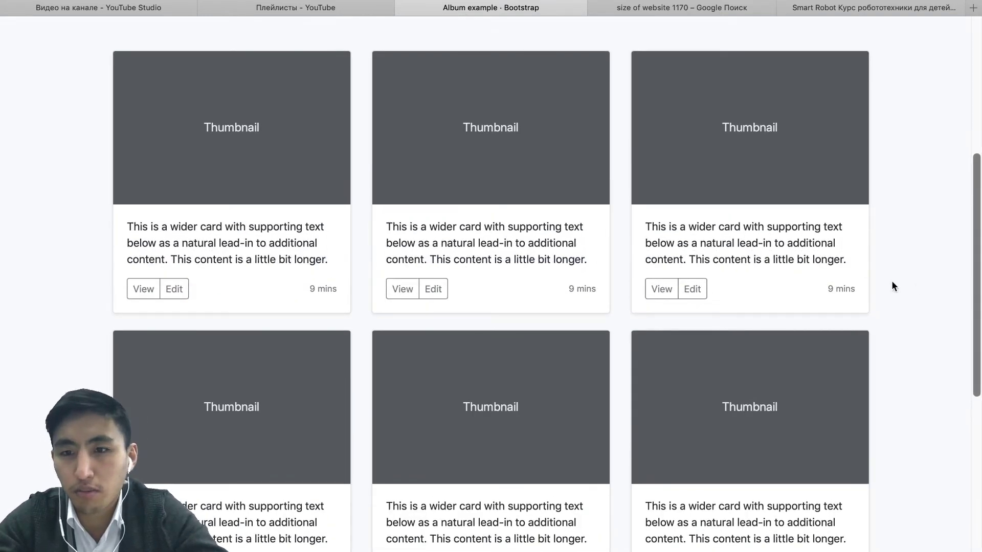
scroll(223, 255, up, 4)
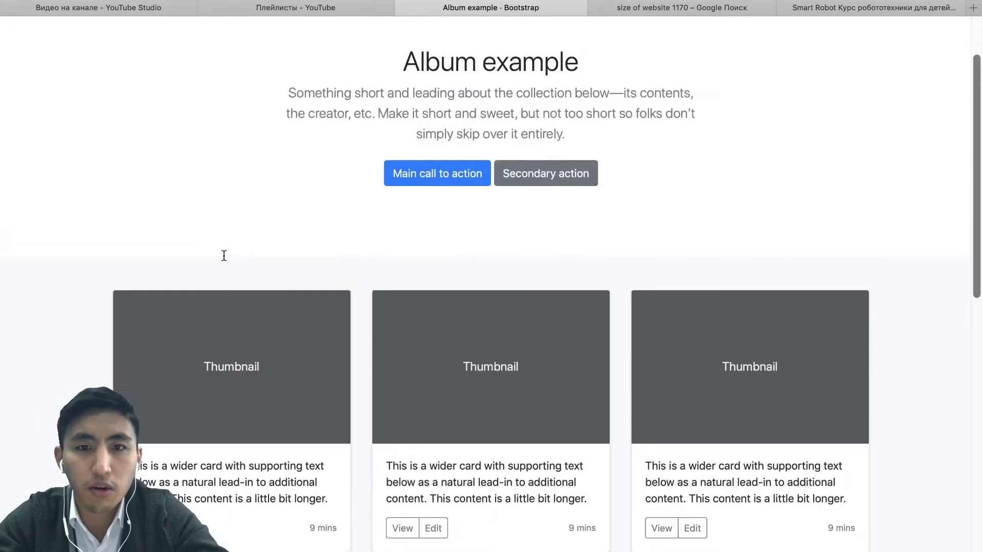
scroll(224, 255, up, 2)
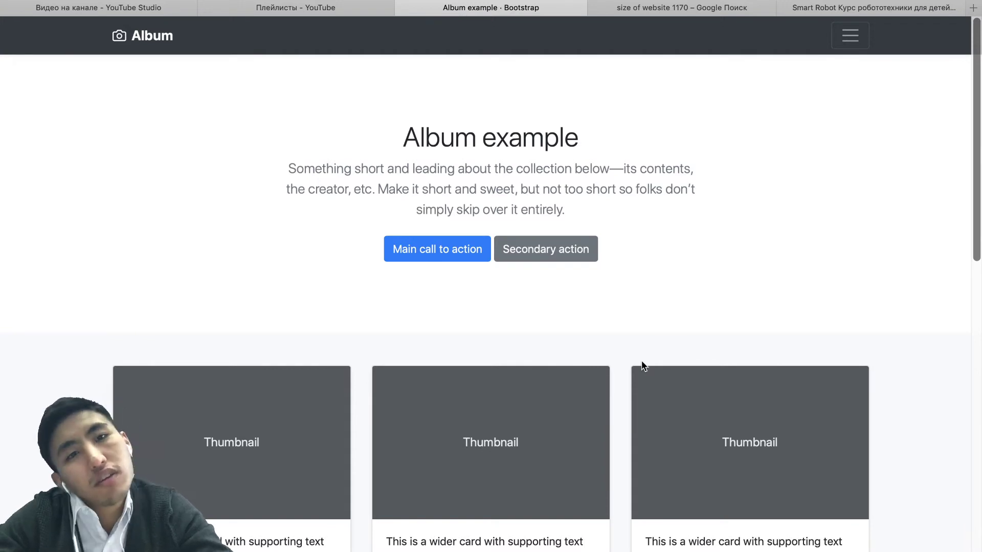
scroll(571, 403, down, 4)
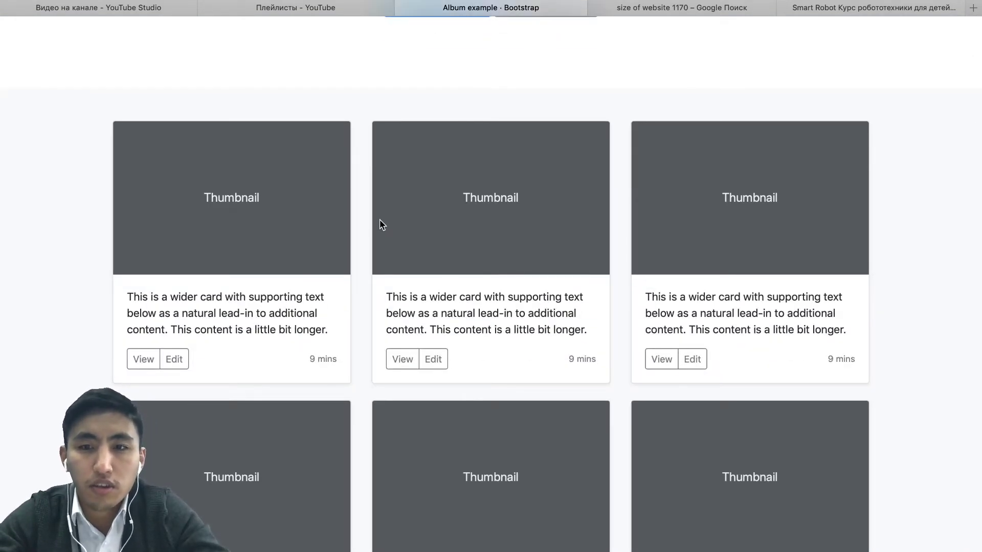
Inspect the gaps between the Album cards up close and compare them with the column grid in Figma.
ctrl+scroll(381, 224, up, 3)
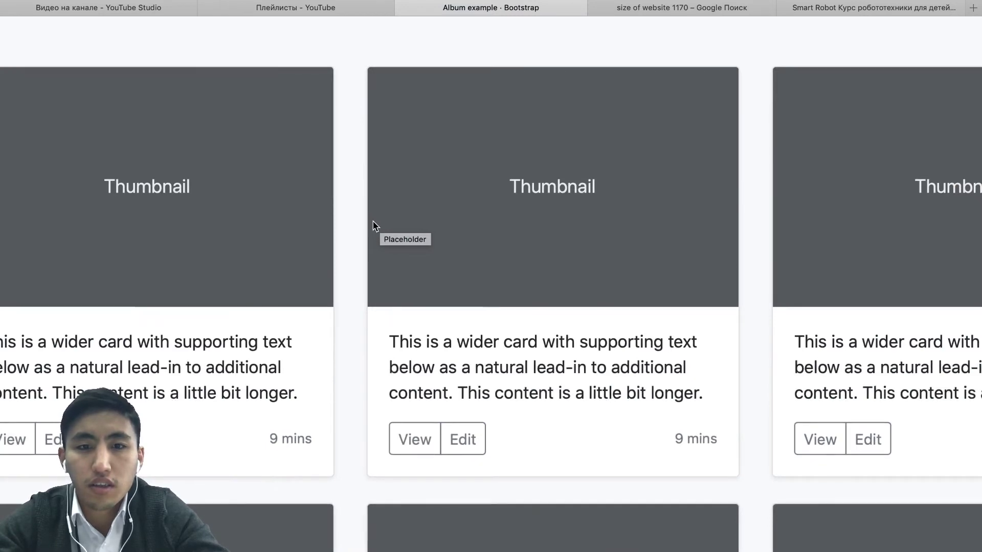
ctrl+scroll(373, 222, down, 3)
key(super+Tab)
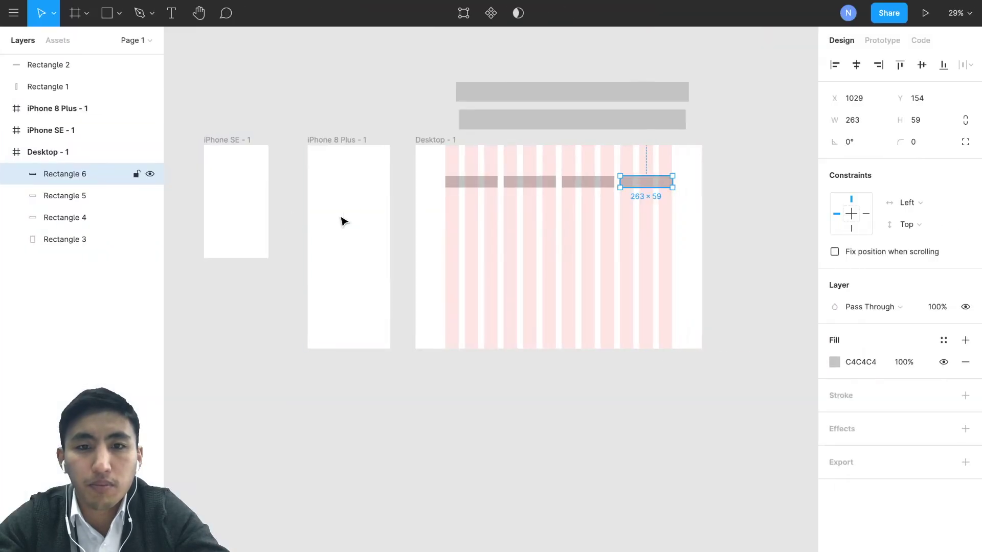
click(343, 221)
key(super+Tab)
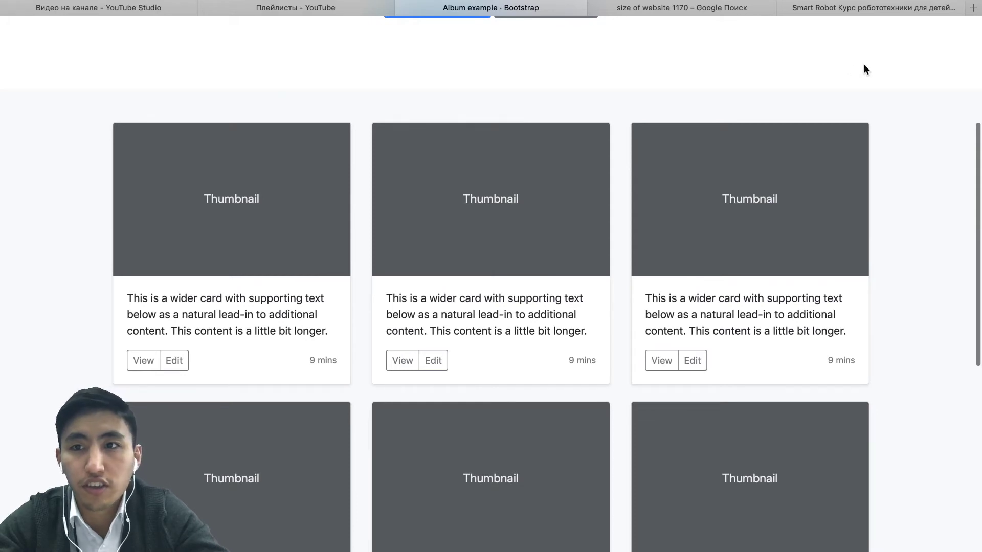
scroll(776, 160, up, 5)
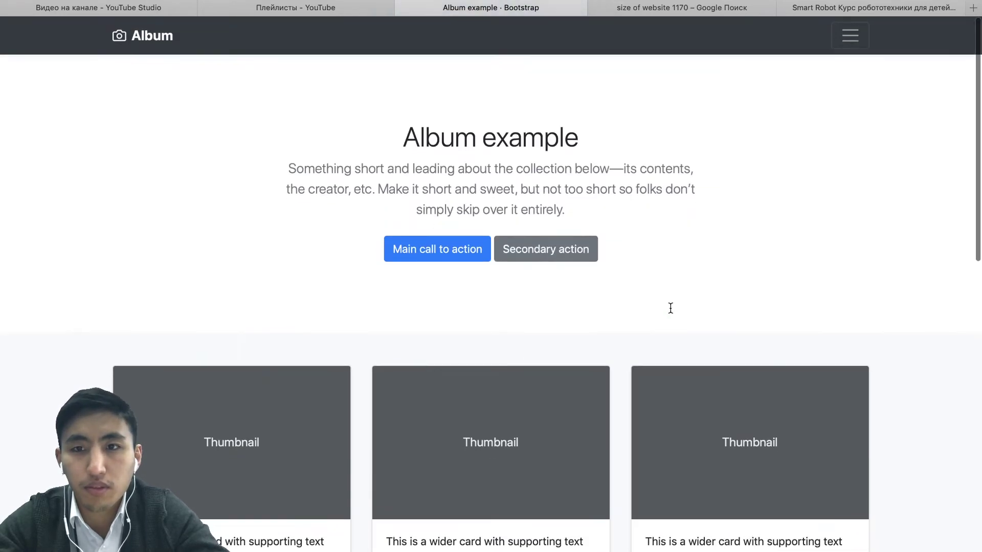
scroll(672, 181, up, 5)
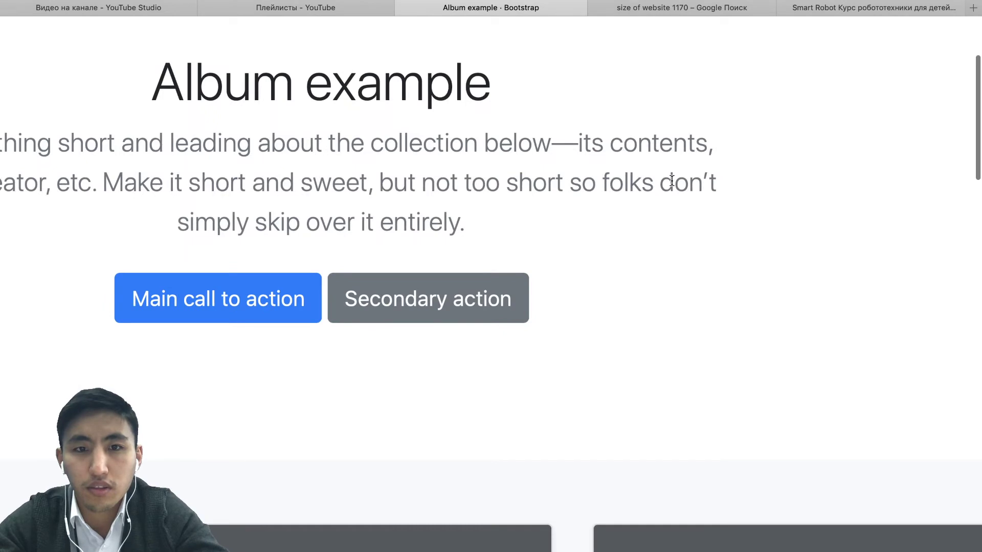
scroll(672, 180, down, 5)
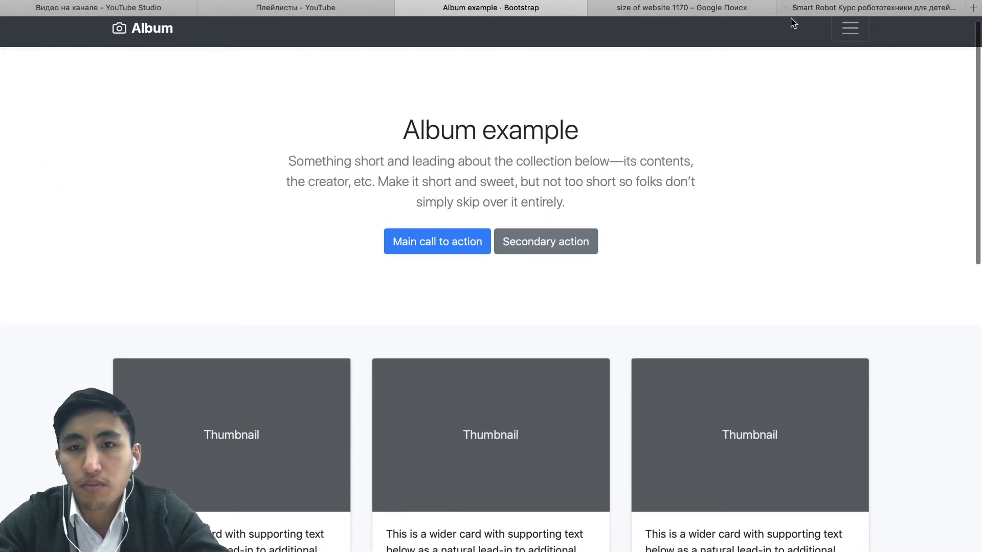
Take the browser out of full screen and examine the Album page's card layout in the narrow window.
click(41, 5)
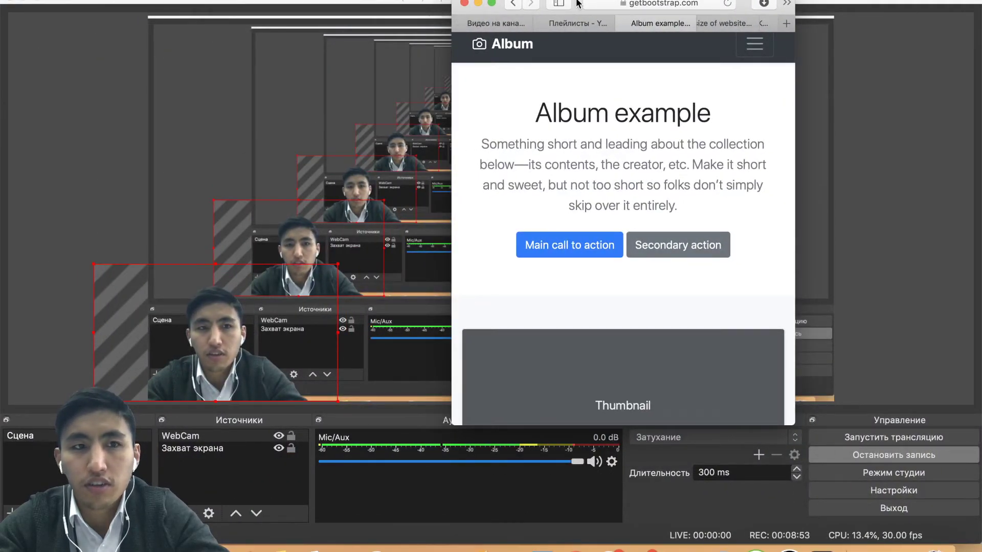
click(21, 2)
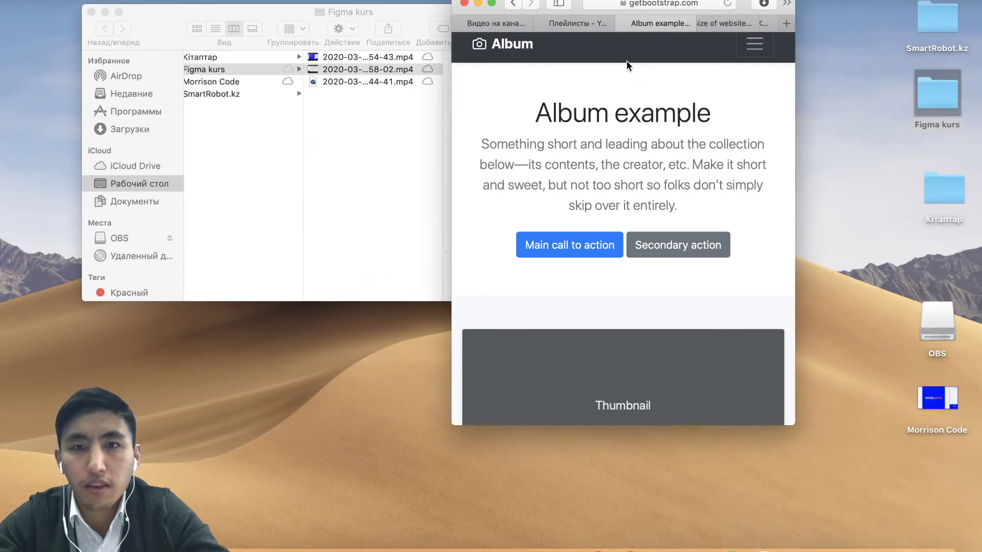
scroll(623, 114, down, 10)
scroll(622, 117, up, 10)
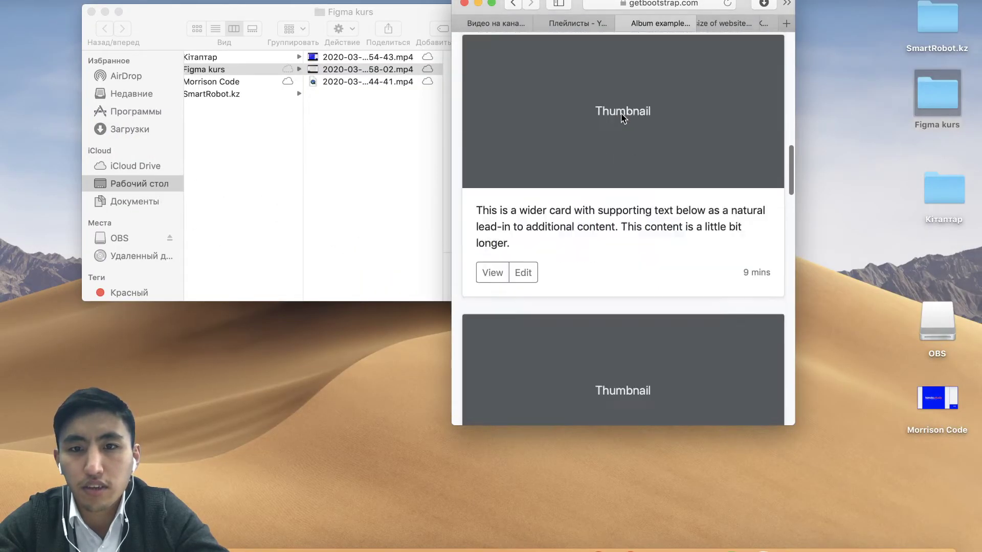
scroll(622, 118, down, 10)
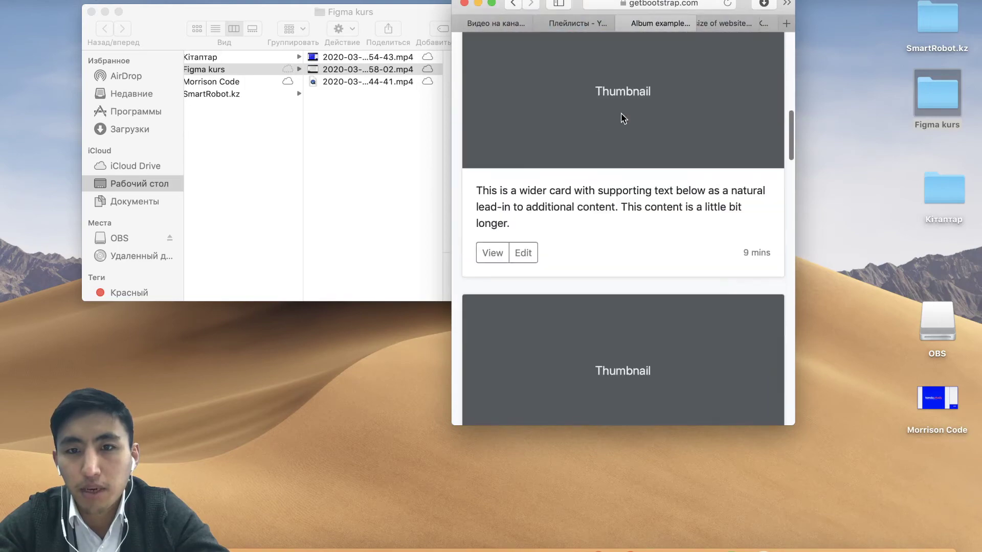
Return the browser to full screen, review the Album page's three-column cards, and switch back to Figma.
click(492, 4)
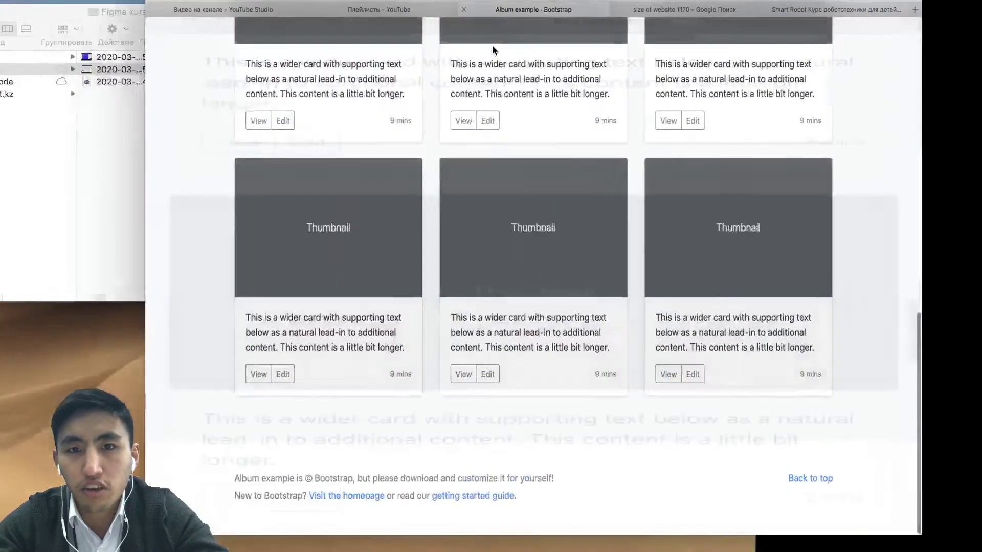
scroll(520, 271, up, 10)
scroll(520, 277, down, 5)
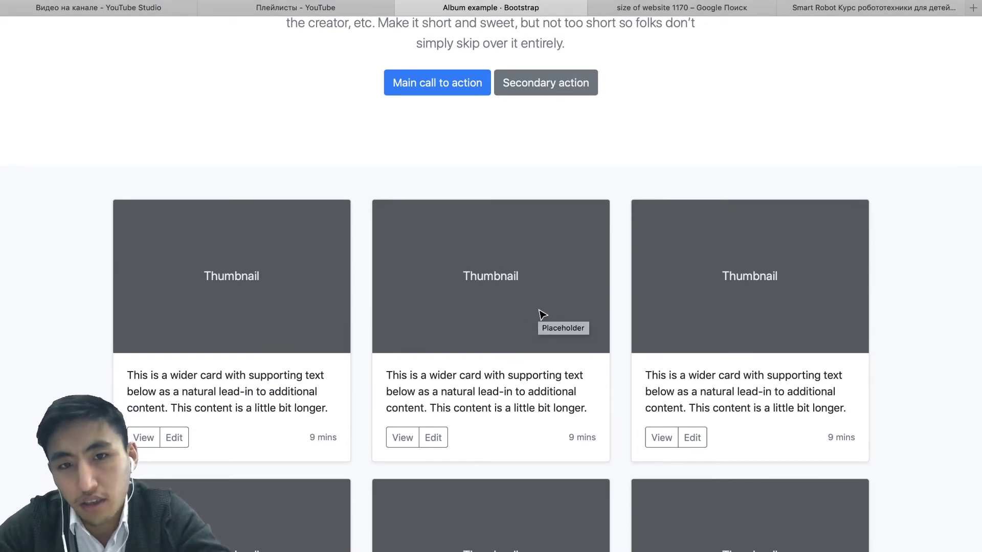
key(super+Tab)
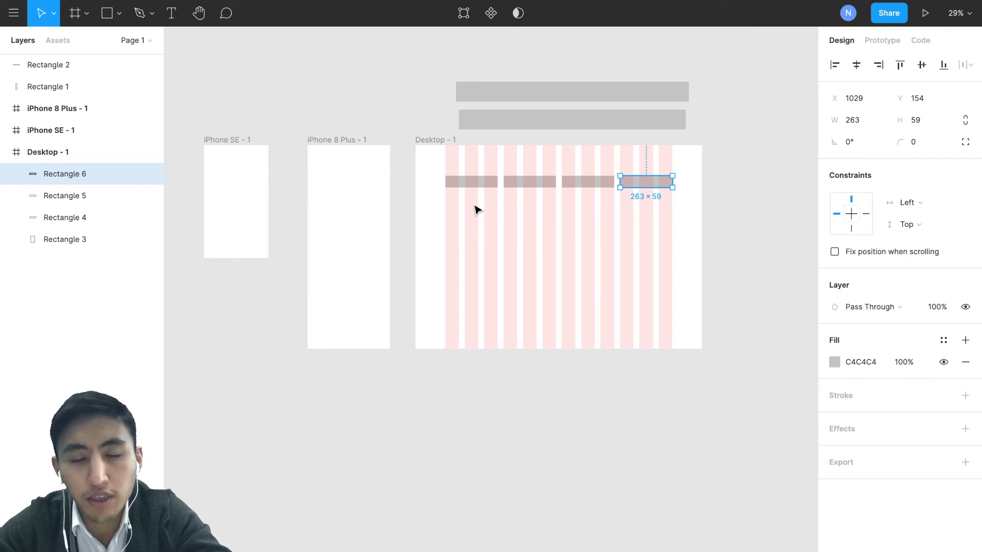
key(super+Tab)
key(super+Tab)
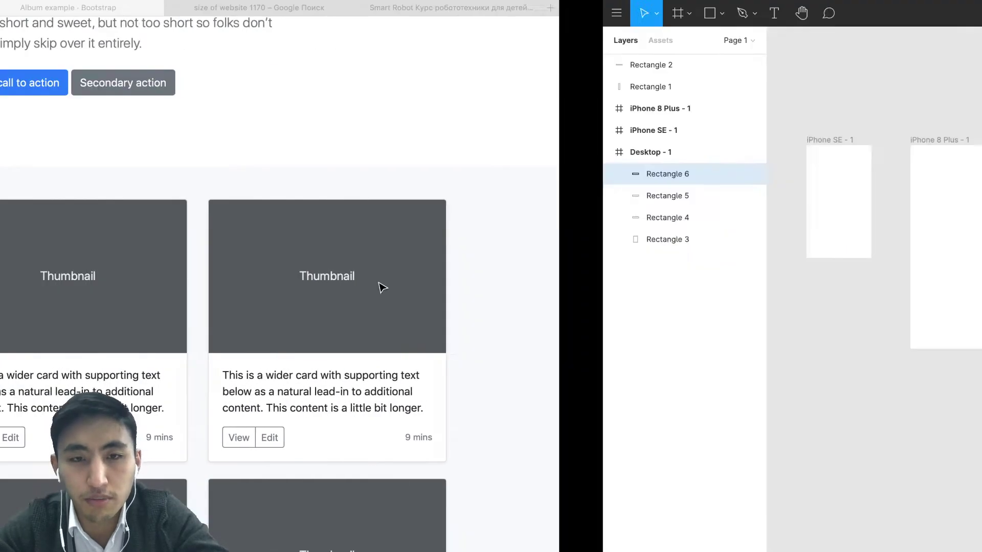
Duplicate the first three-column rectangle to build a second row at Y 281 of three 360 × 59 rectangles, each spanning four grid columns.
click(487, 186)
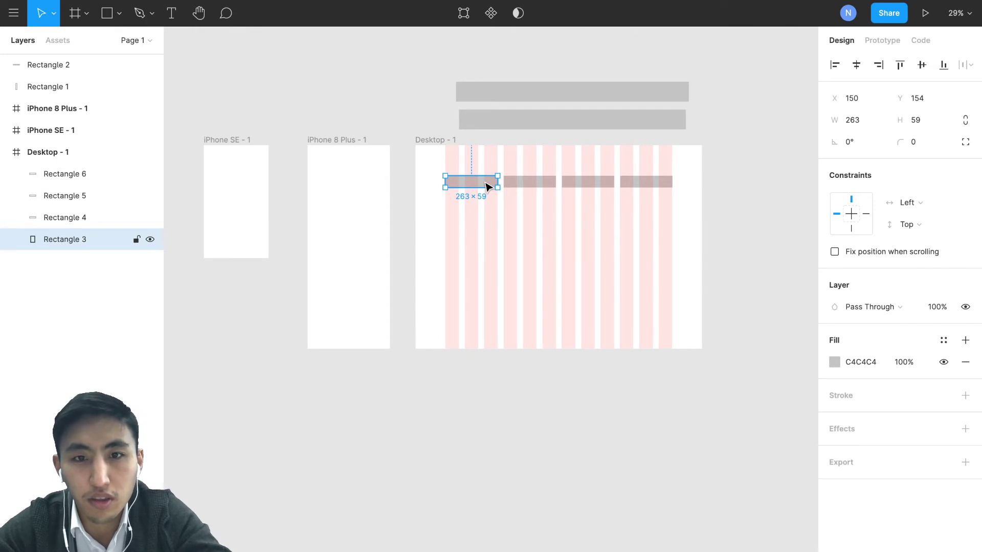
key(super+d)
drag(487, 186, 646, 208)
key(ctrl+d)
key(ctrl+d)
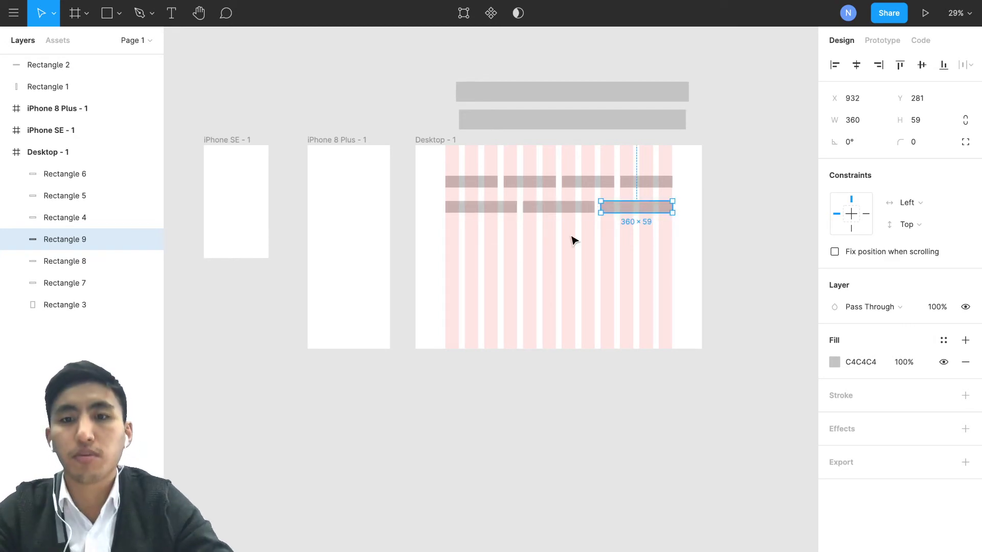
Try shifting the first three-column rectangle off its grid columns to X 160, and return it to X 150.
click(478, 185)
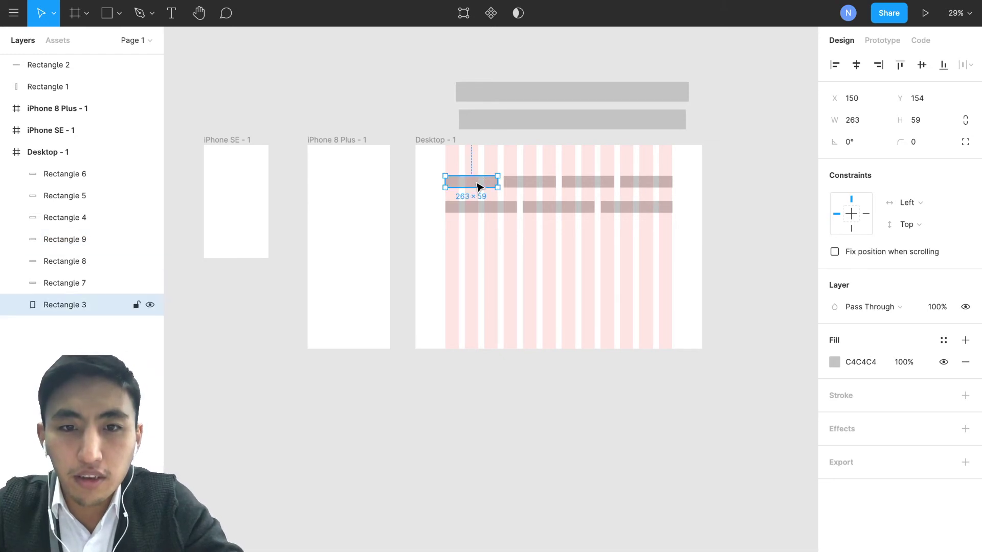
scroll(484, 185, up, 10)
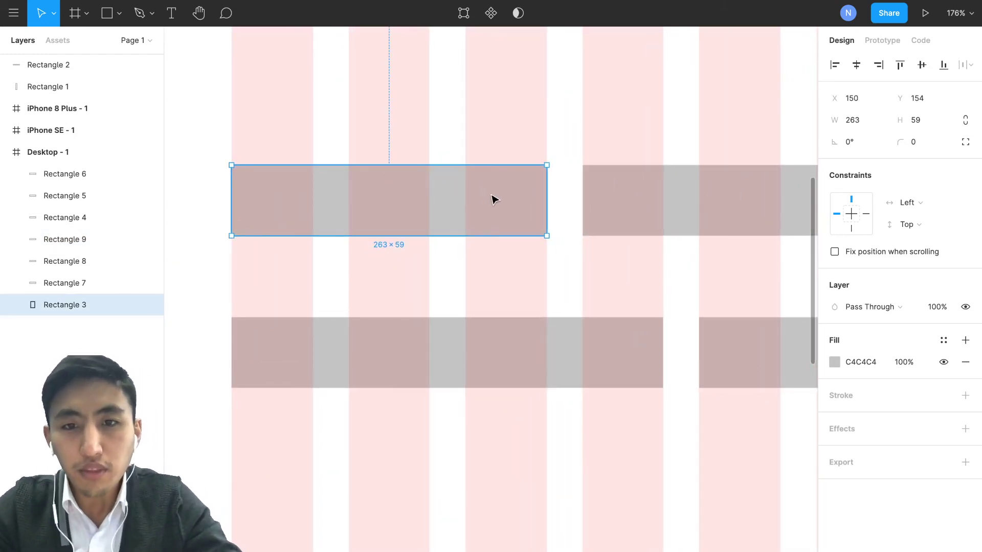
drag(494, 199, 500, 200)
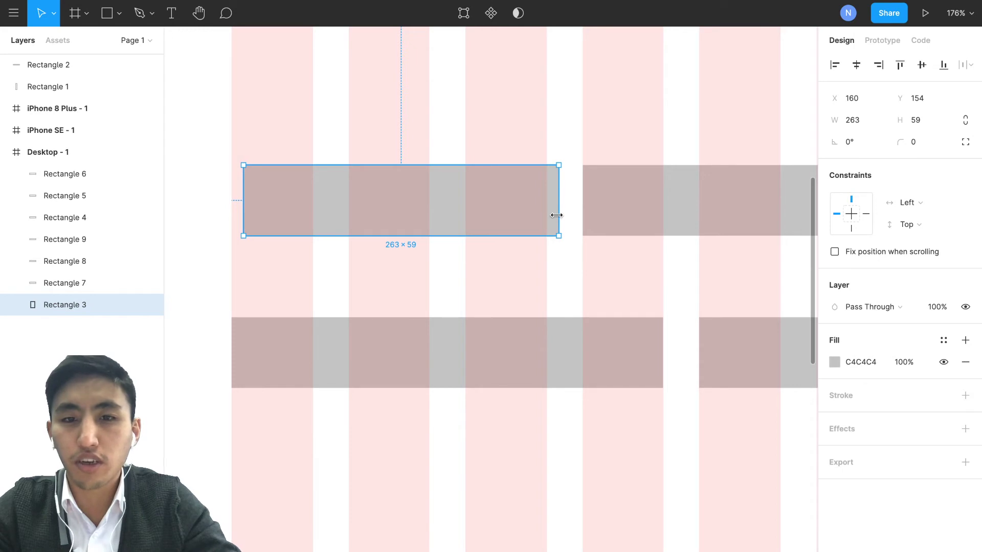
drag(546, 204, 530, 204)
scroll(561, 164, down, 2)
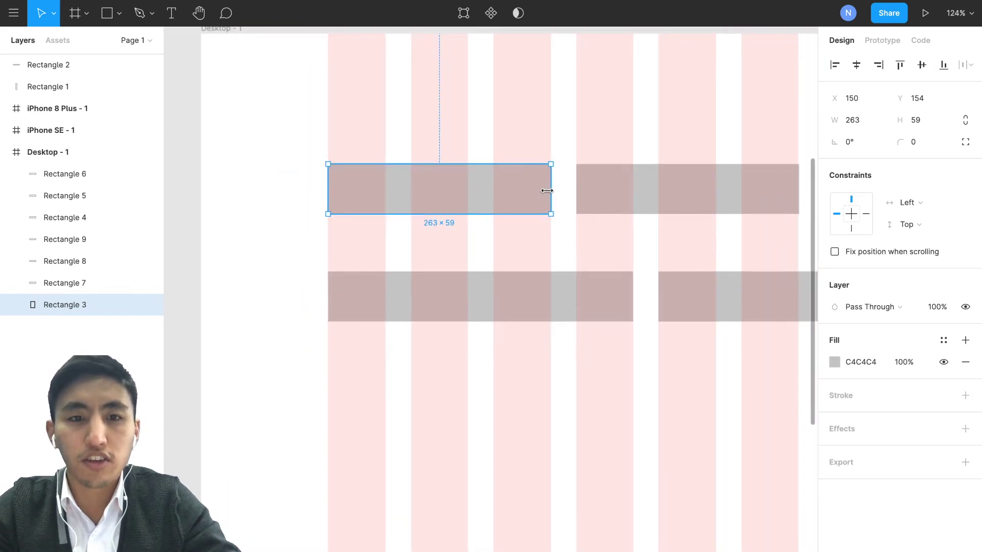
Move the second row's first rectangle off the grid in both directions, and place it back over the first four columns at about X 148.
scroll(519, 250, down, 4)
drag(500, 281, 448, 282)
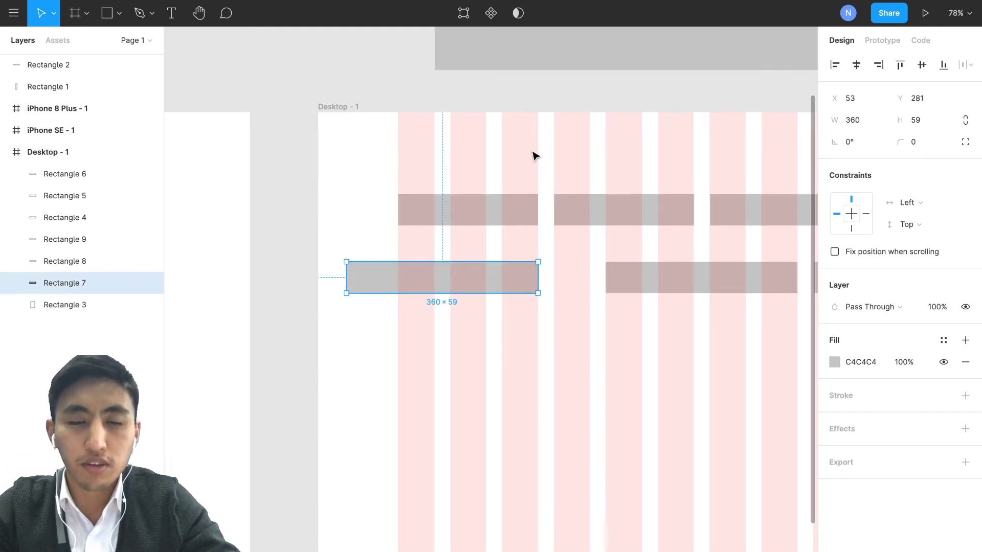
drag(502, 280, 564, 287)
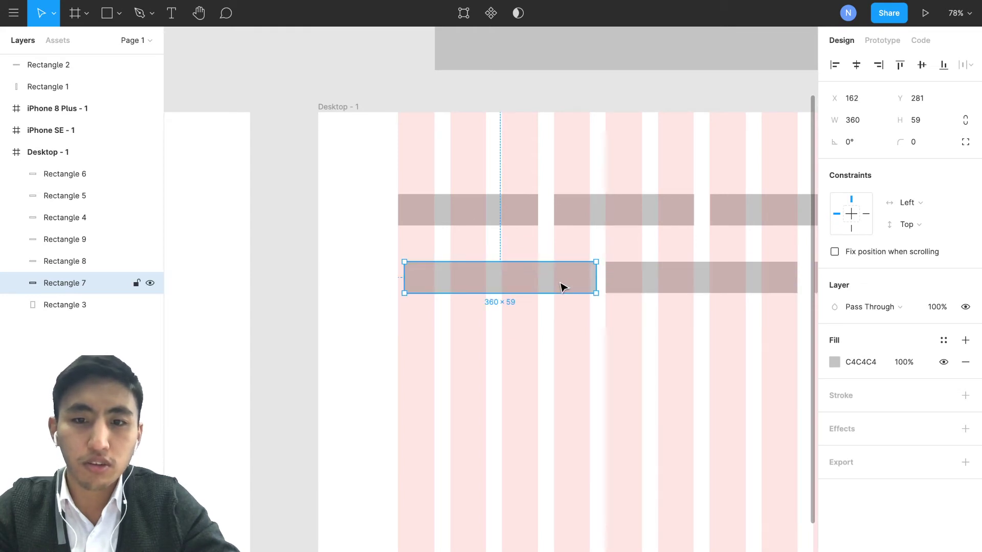
scroll(563, 288, up, 5)
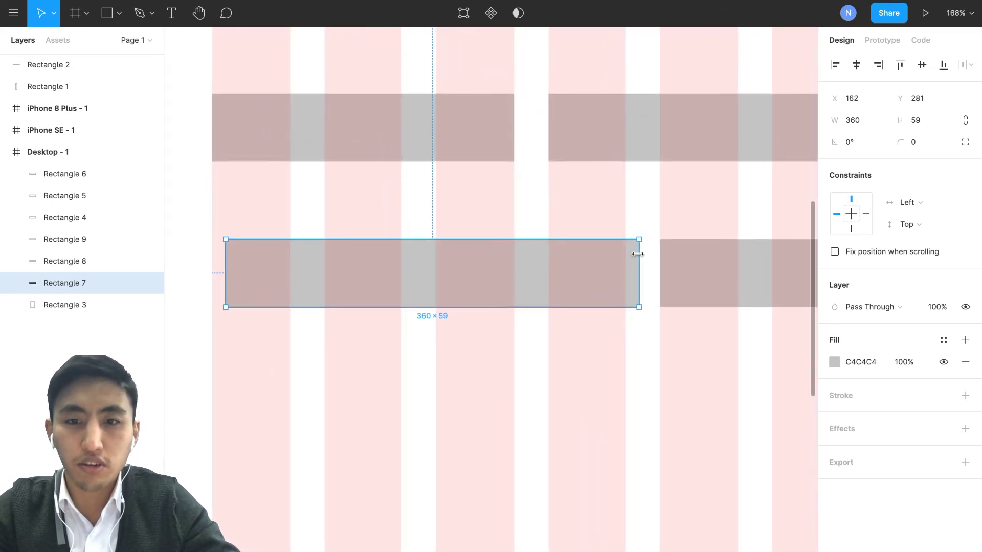
drag(597, 265, 378, 263)
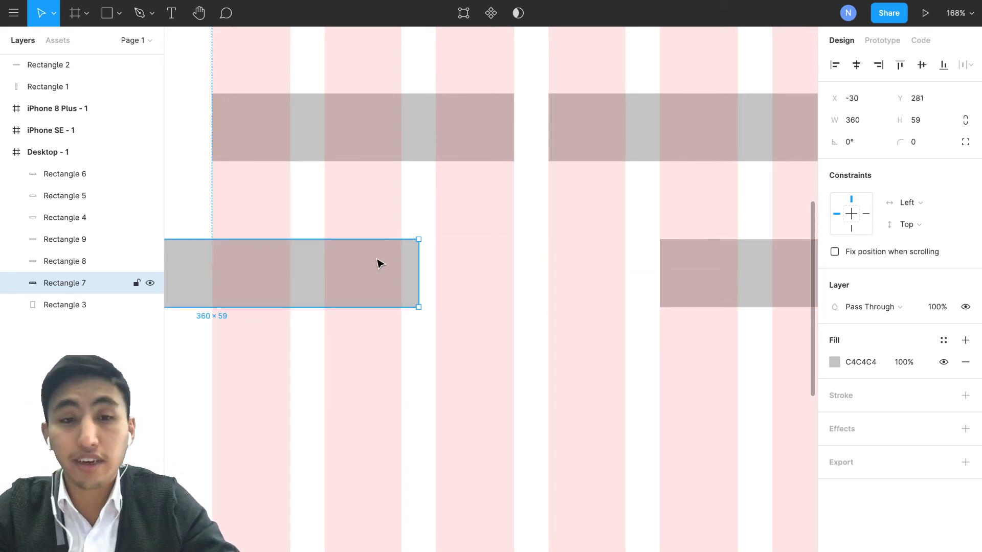
scroll(379, 263, down, 5)
drag(340, 276, 408, 281)
scroll(408, 281, down, 6)
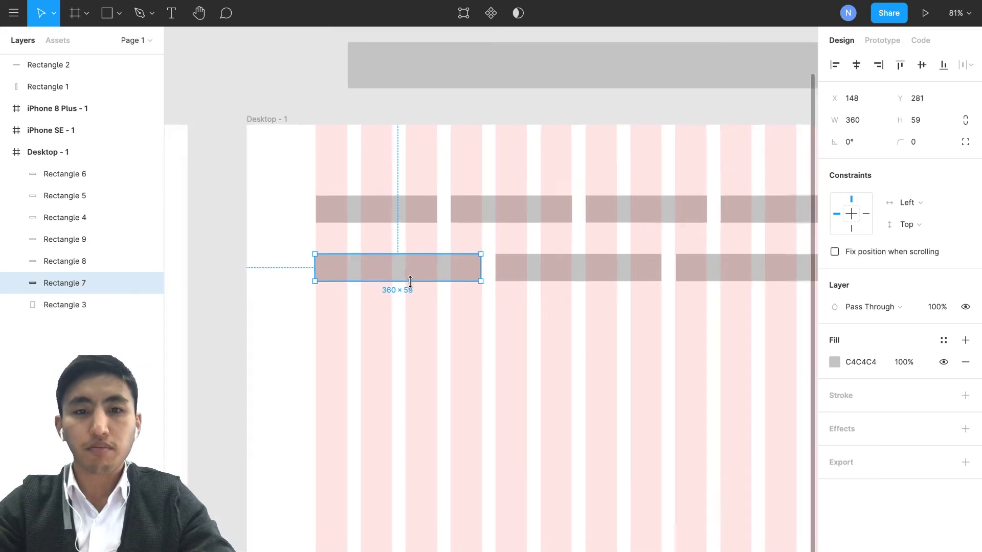
Add a layout grid to the iPhone 8 Plus frame, set its size to 30, and switch it to columns.
scroll(413, 287, down, 3)
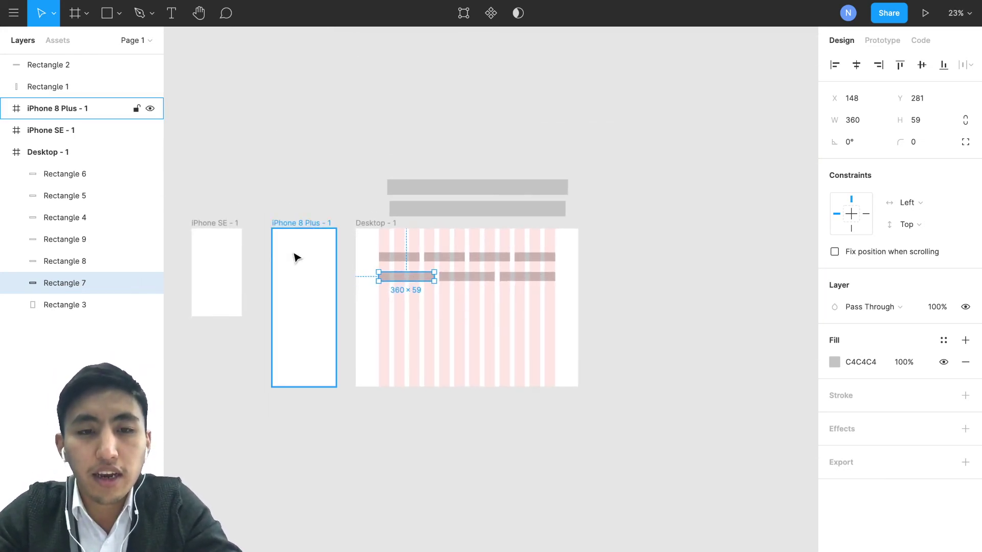
scroll(283, 243, up, 1)
scroll(304, 254, up, 6)
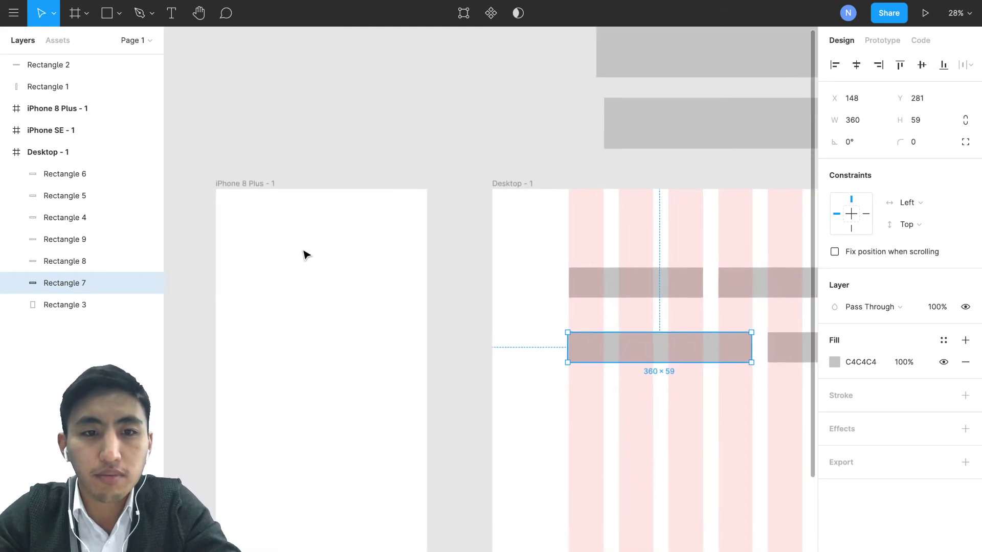
scroll(455, 243, down, 4)
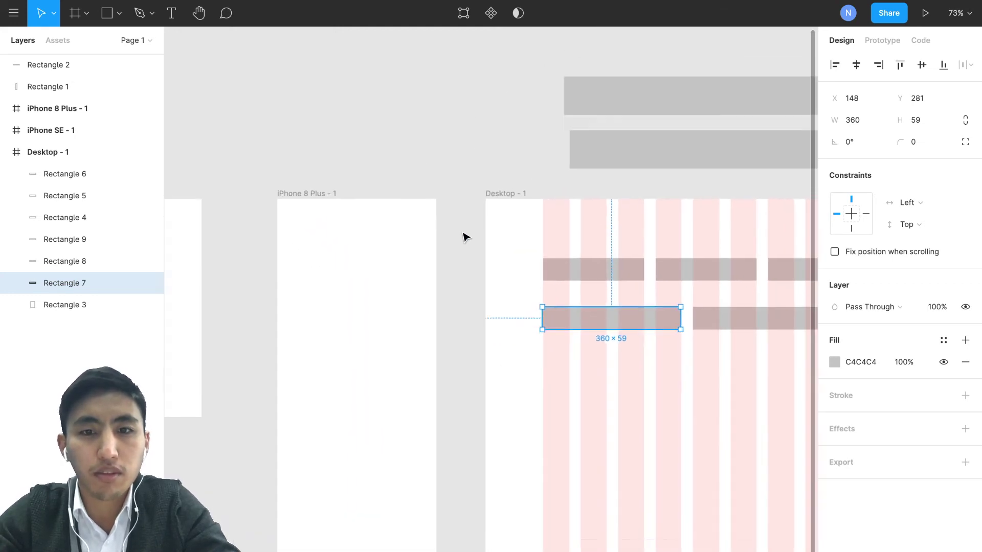
click(389, 240)
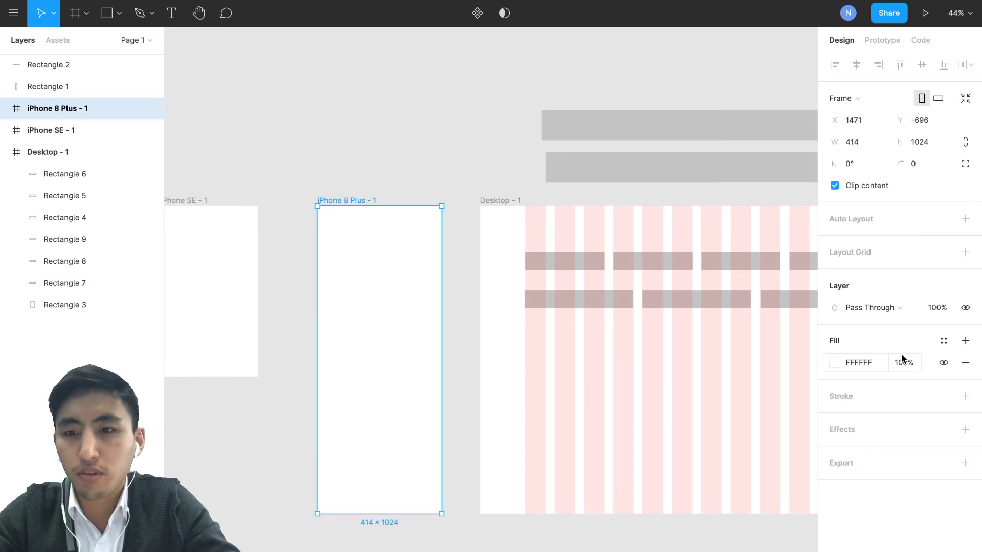
click(852, 253)
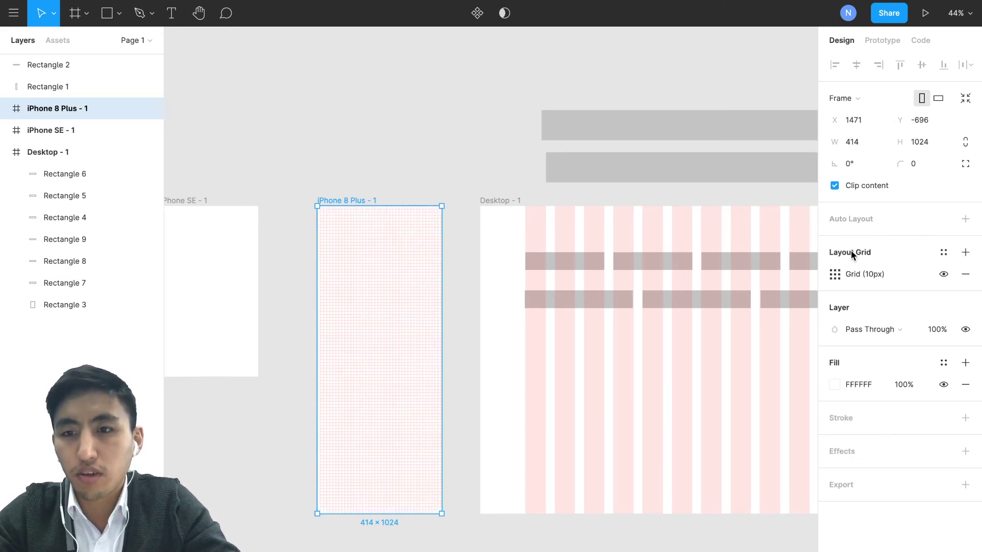
click(836, 275)
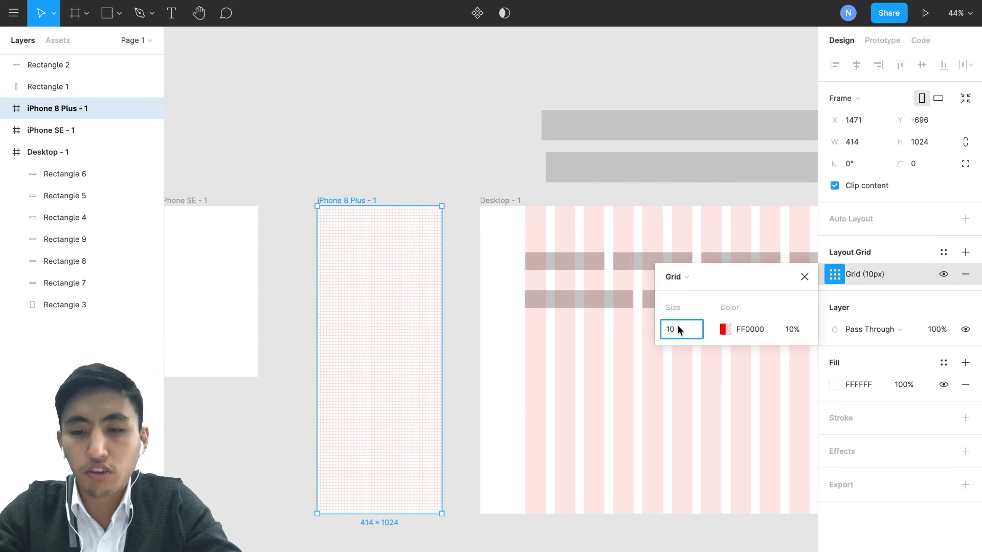
key(Return)
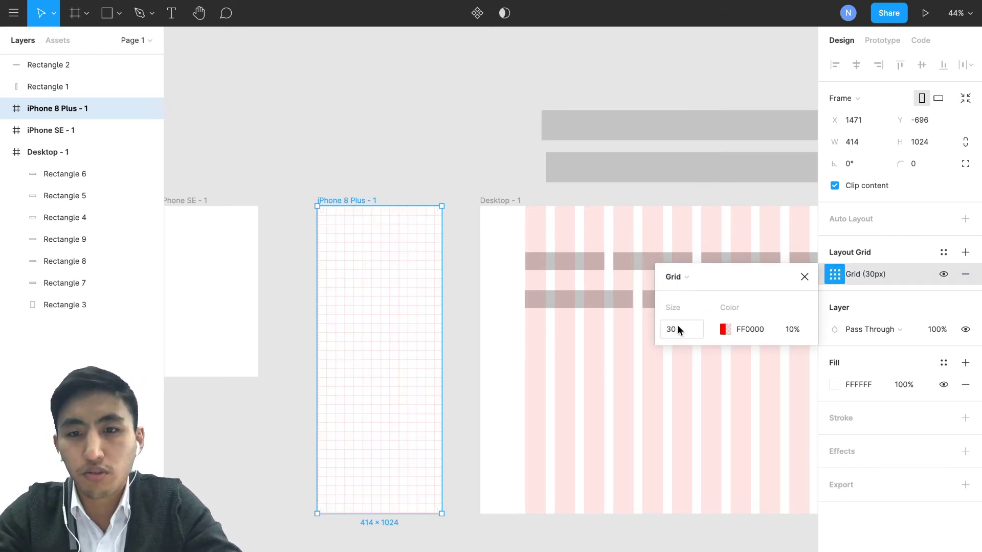
click(686, 276)
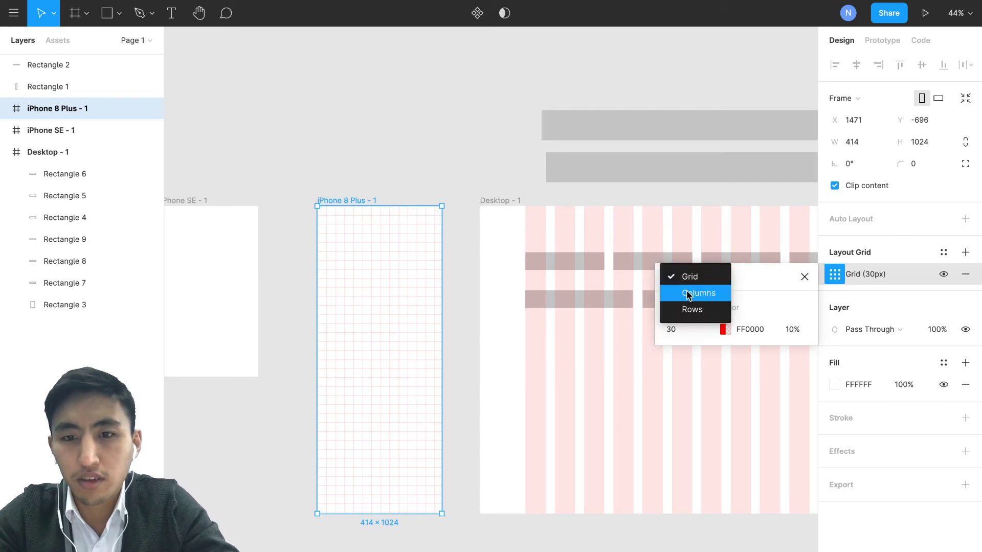
click(688, 293)
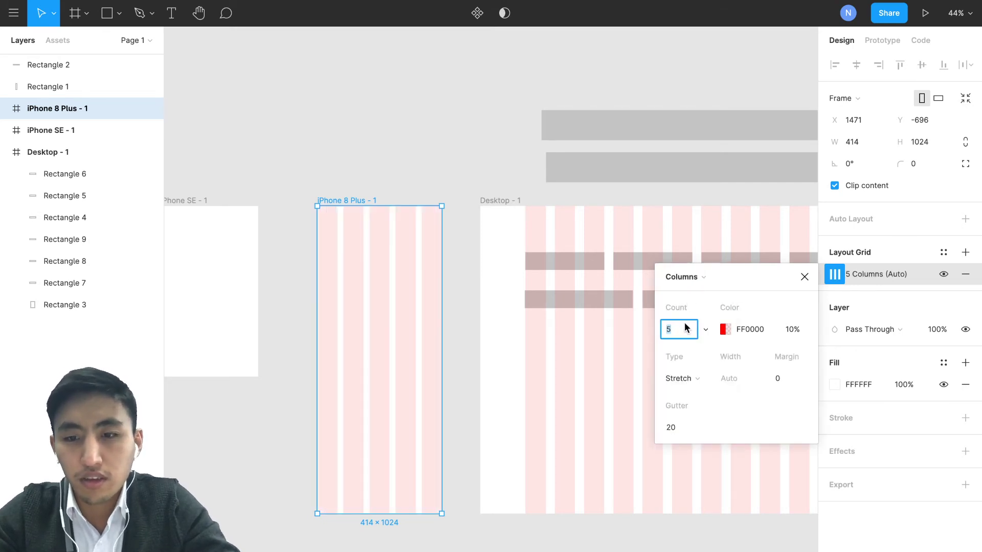
Try a column count of 12 on the iPhone 8 Plus frame and examine how the columns fit.
text(13)
key(BackSpace)
text(2)
key(Return)
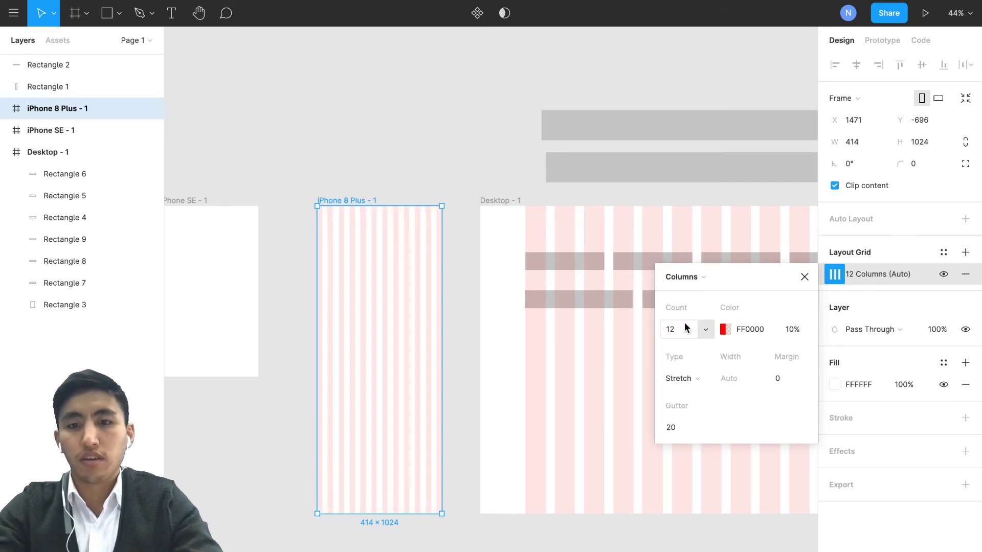
scroll(396, 283, up, 3)
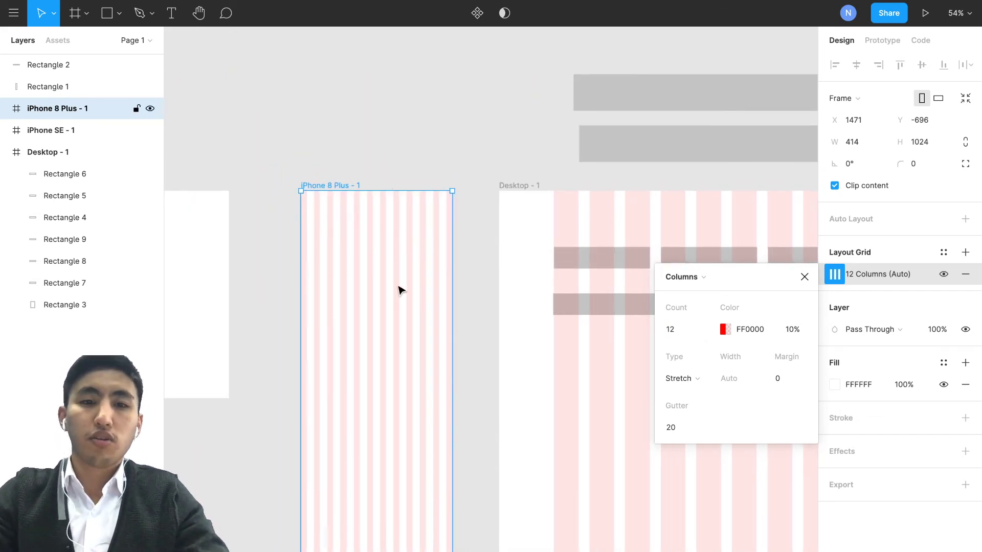
scroll(398, 291, up, 5)
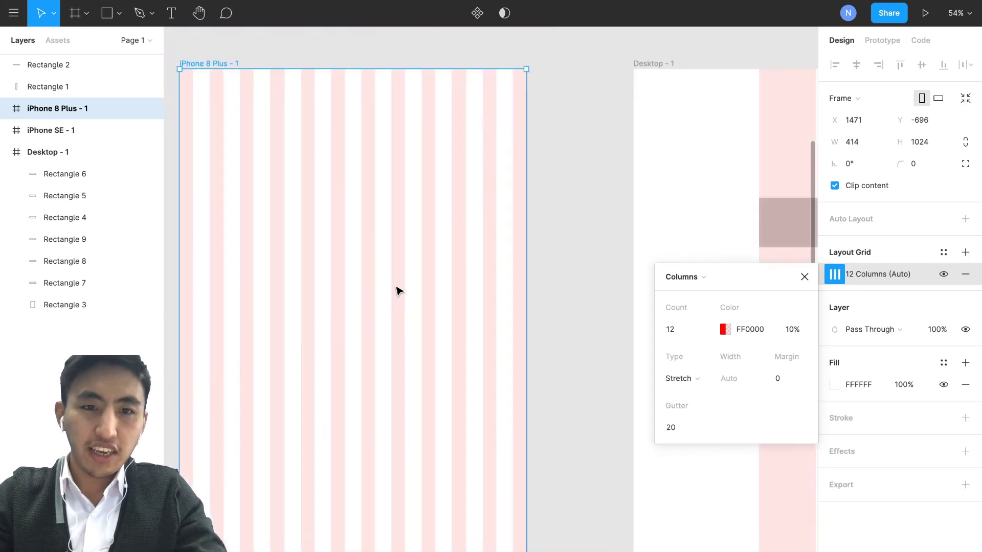
scroll(398, 290, down, 3)
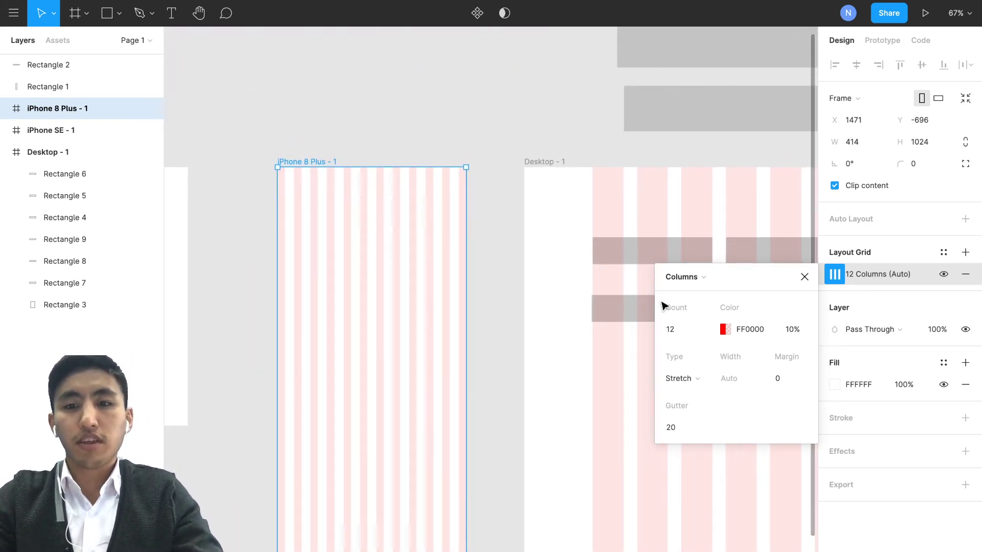
Set the iPhone 8 Plus frame's column count to 6.
click(675, 330)
key(BackSpace)
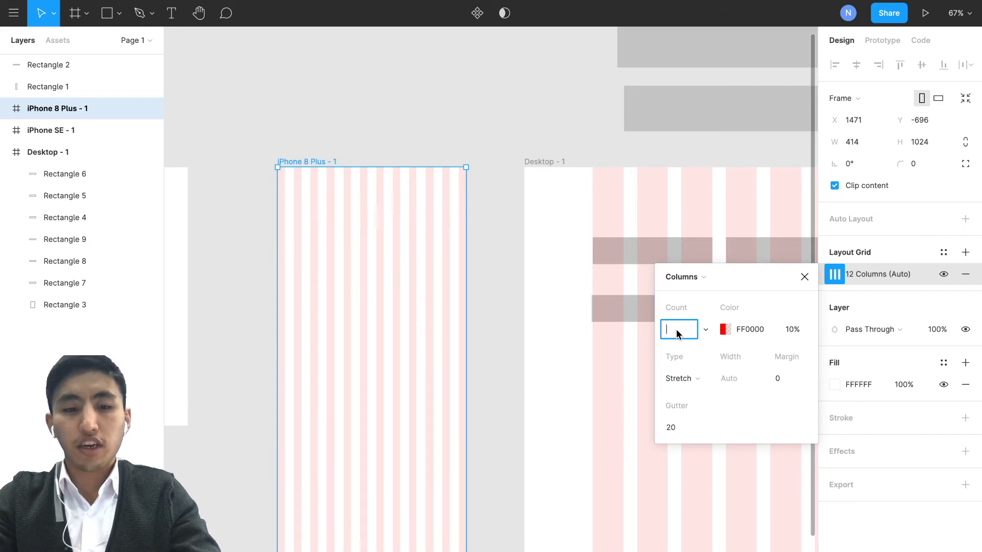
text(6)
key(Return)
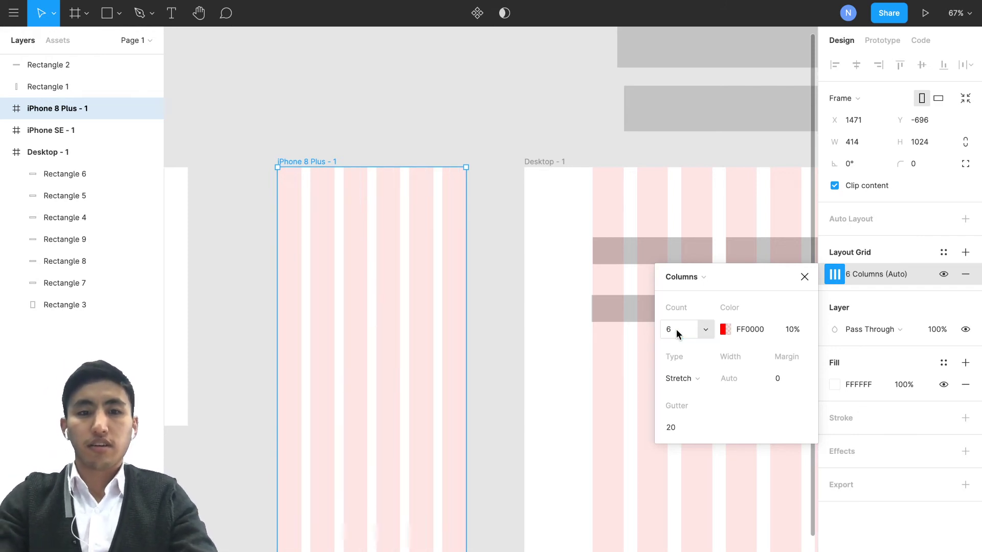
Try placing the desktop top row's first rectangle on the iPhone 8 Plus frame, shift it to X 99, and undo both moves.
scroll(441, 272, down, 5)
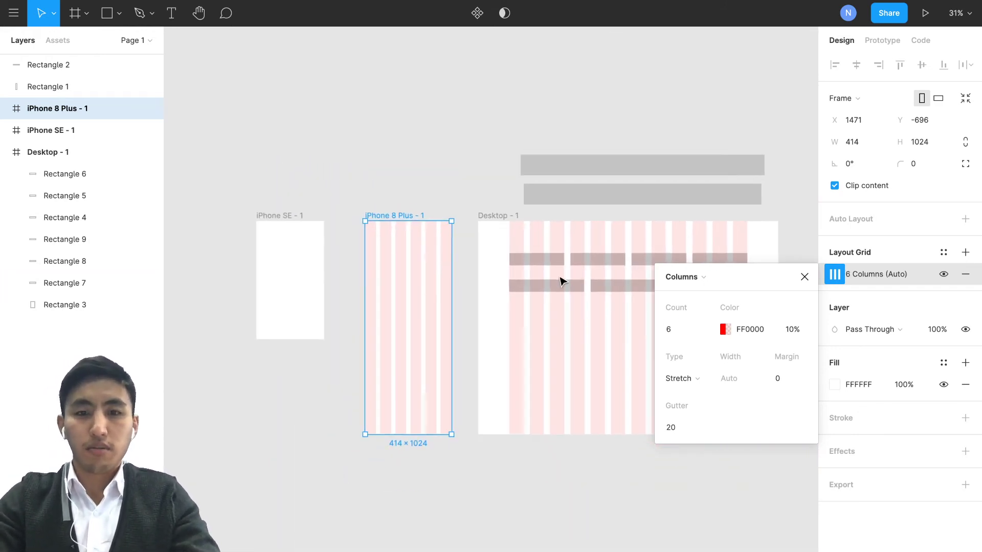
click(547, 262)
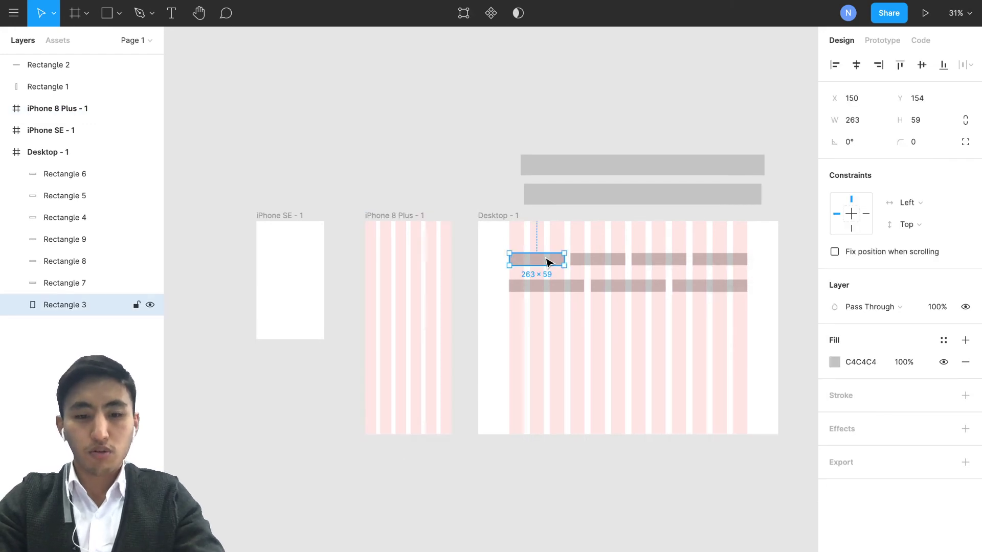
drag(547, 263, 399, 261)
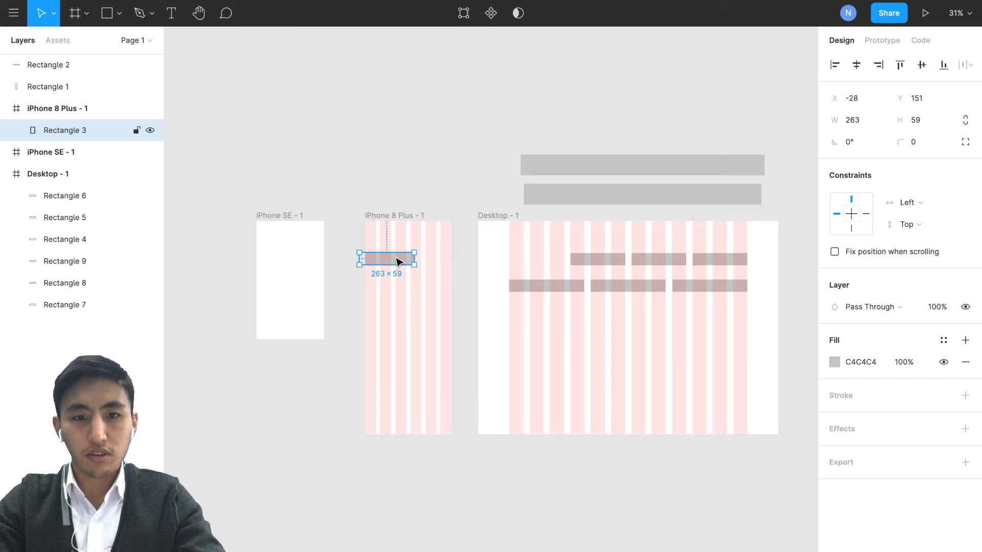
drag(398, 261, 423, 258)
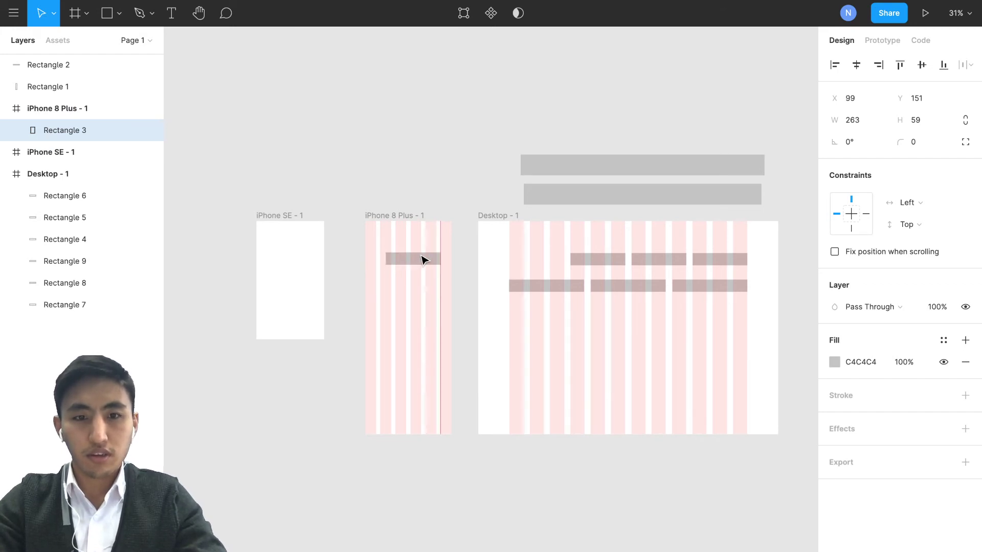
key(ctrl+z)
key(ctrl+z)
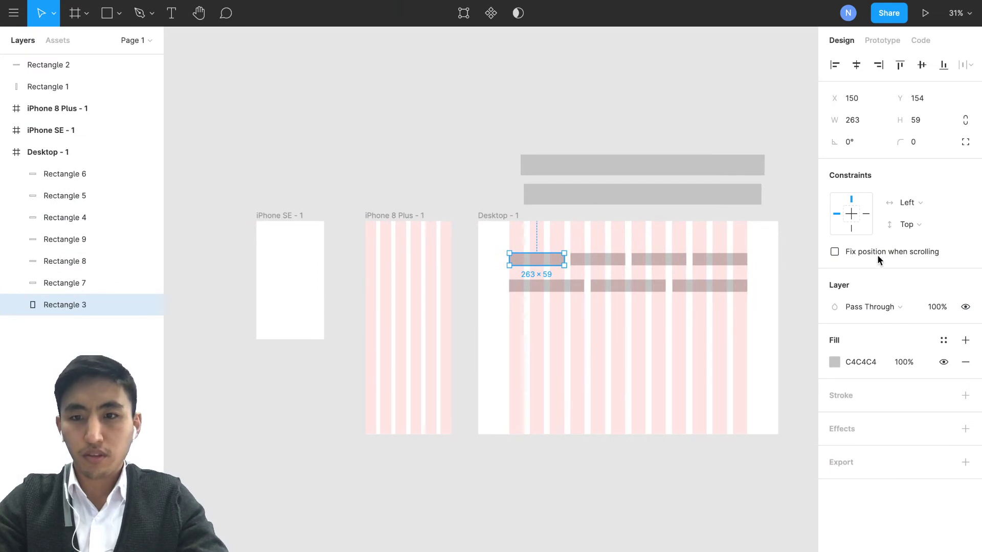
Set the gutter of the iPhone 8 Plus frame's six-column grid to 30, keeping the margin at 0.
click(434, 303)
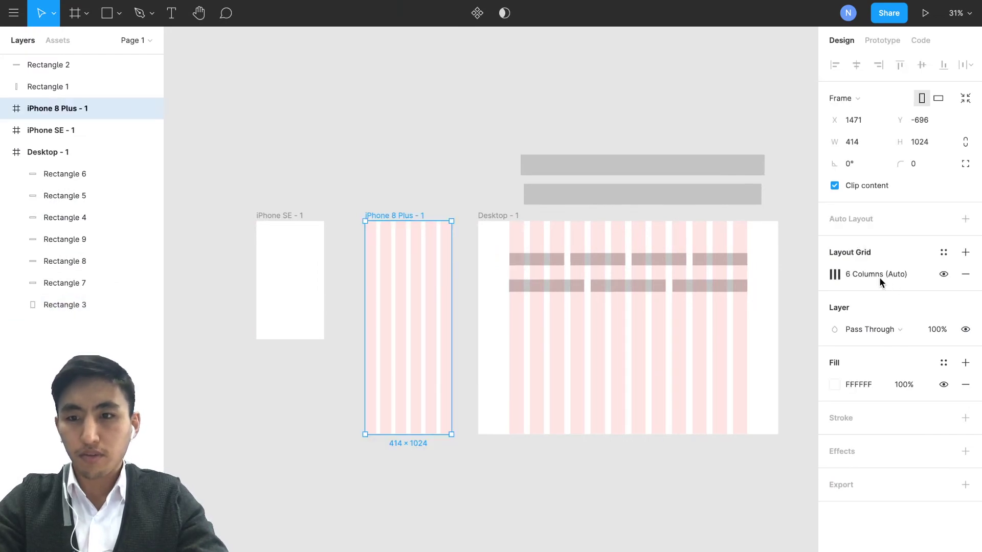
click(834, 274)
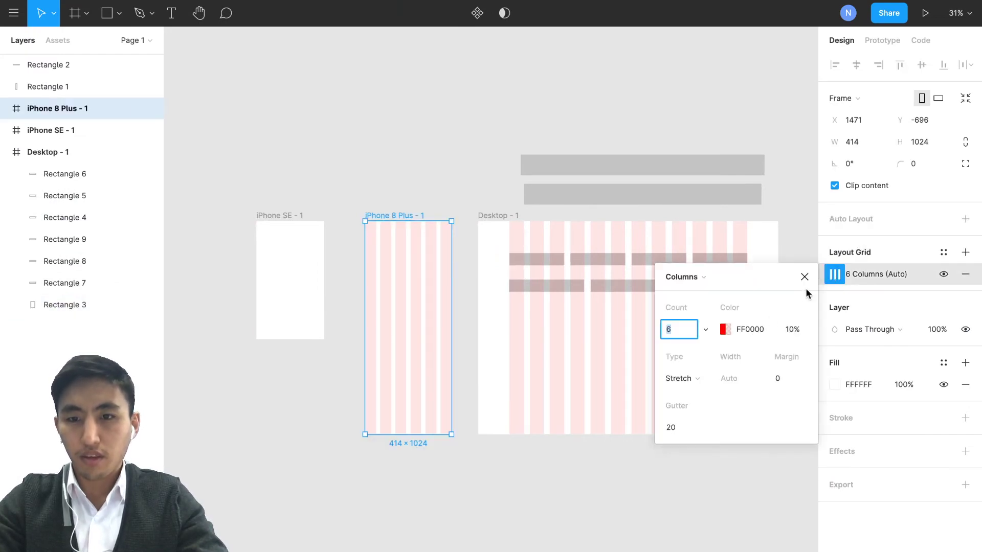
click(787, 385)
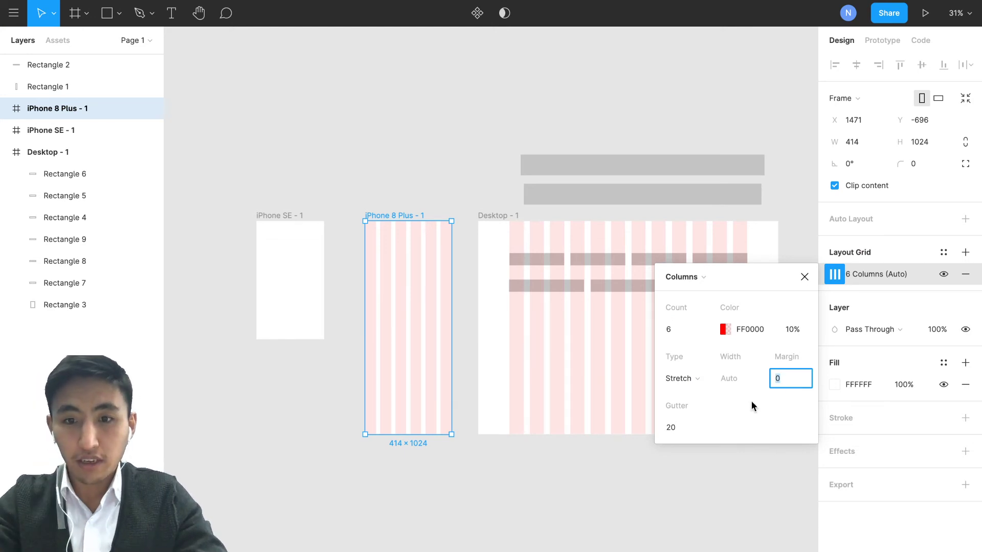
key(Return)
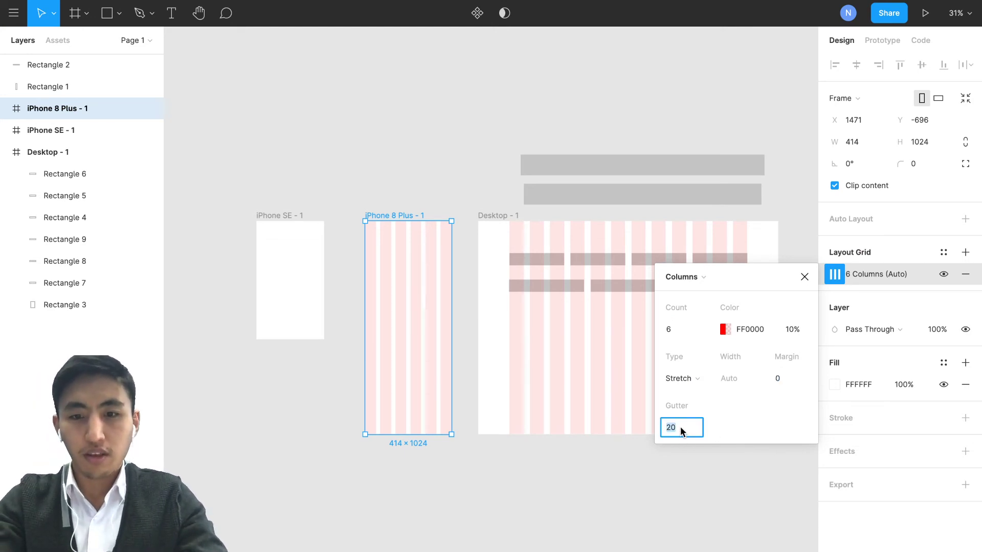
click(680, 427)
text(30)
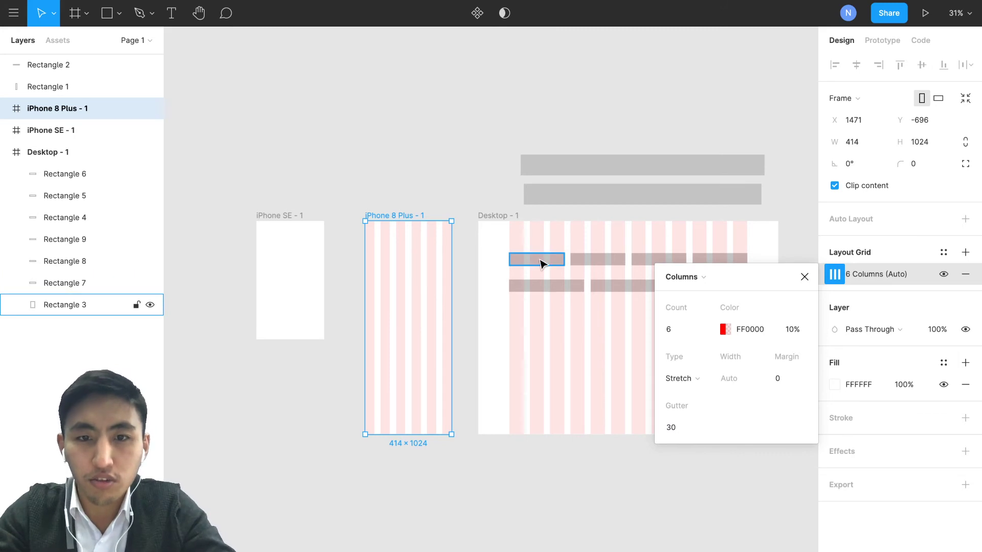
Try the top row's first rectangle on the iPhone 8 Plus frame at X 0, Y 150, and return it to its desktop columns.
drag(543, 260, 394, 262)
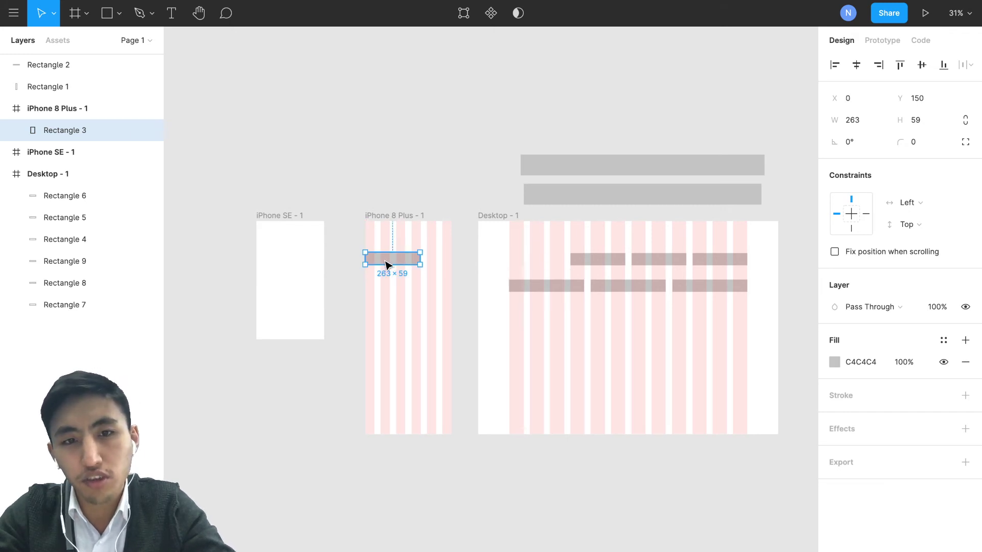
drag(386, 262, 537, 292)
click(541, 289)
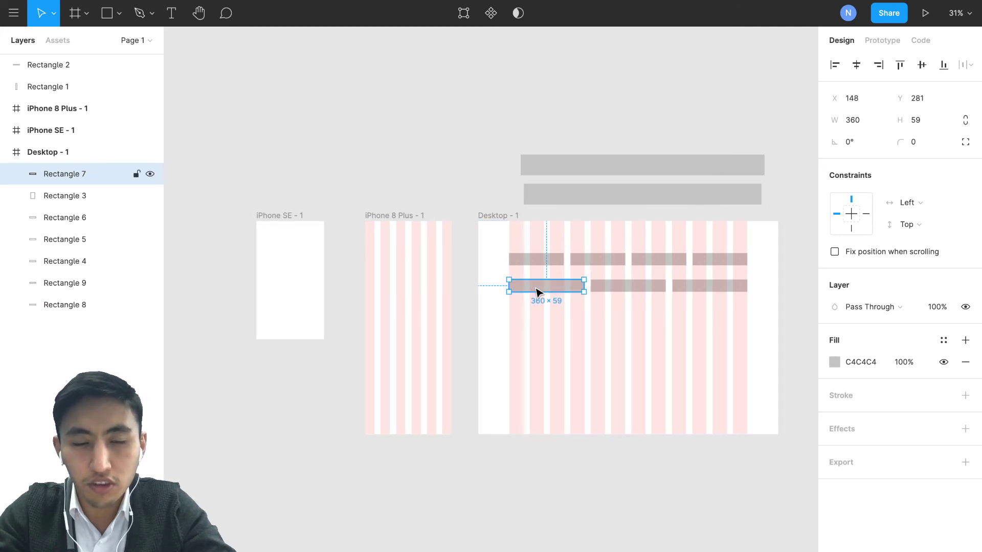
key(ctrl+Left)
key(ctrl+Right)
Set the iPhone 8 Plus frame's column grid to a margin of 10 and a gutter of 15, and deselect the frame.
click(389, 276)
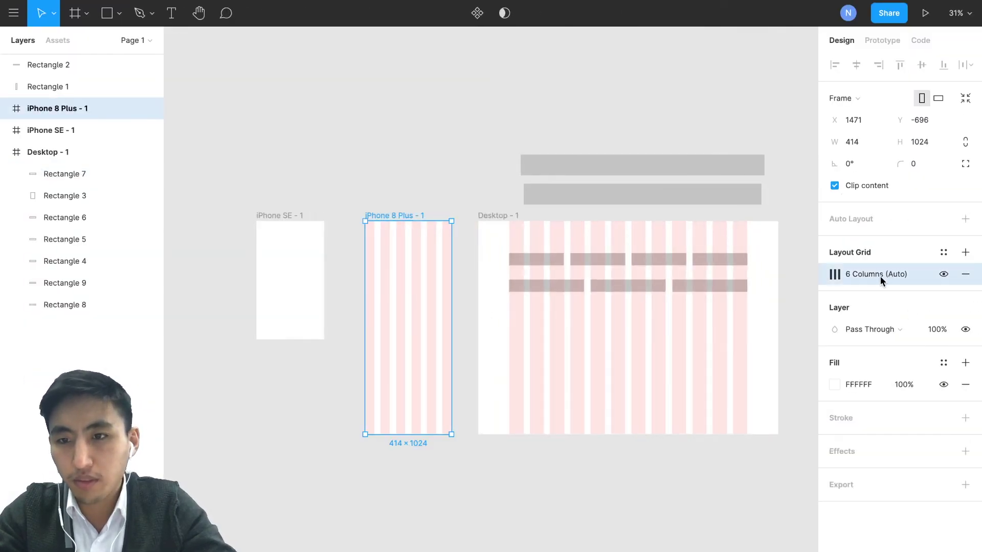
click(831, 279)
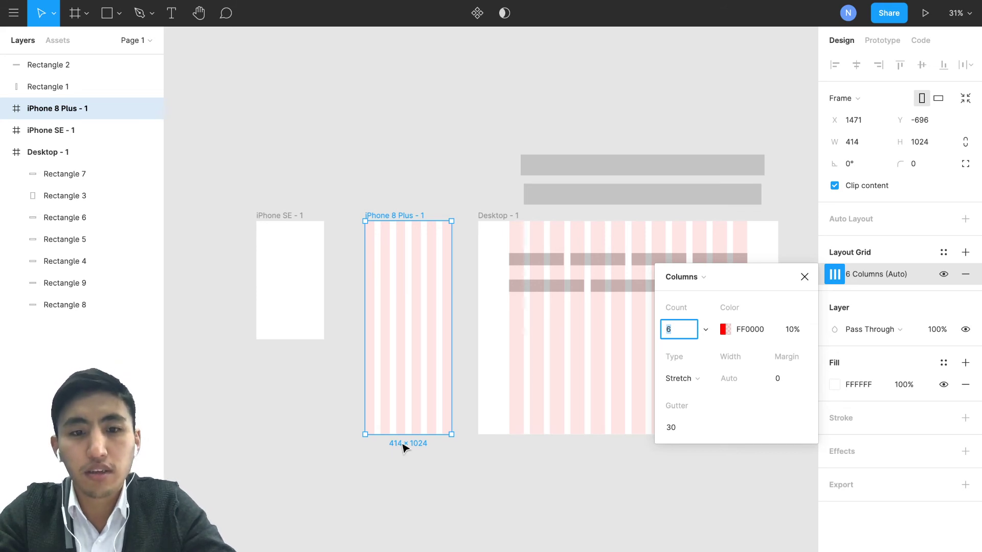
click(790, 379)
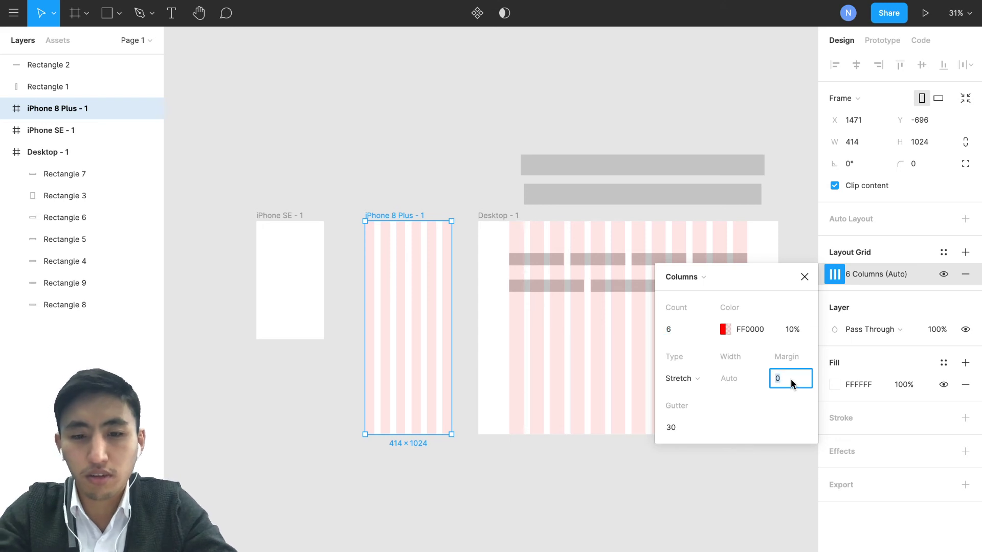
key(Return)
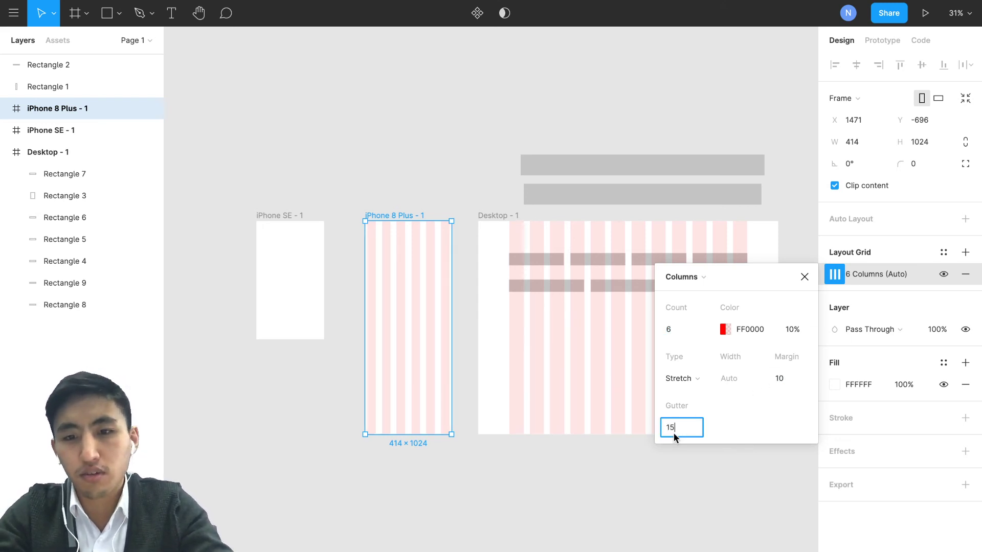
key(Return)
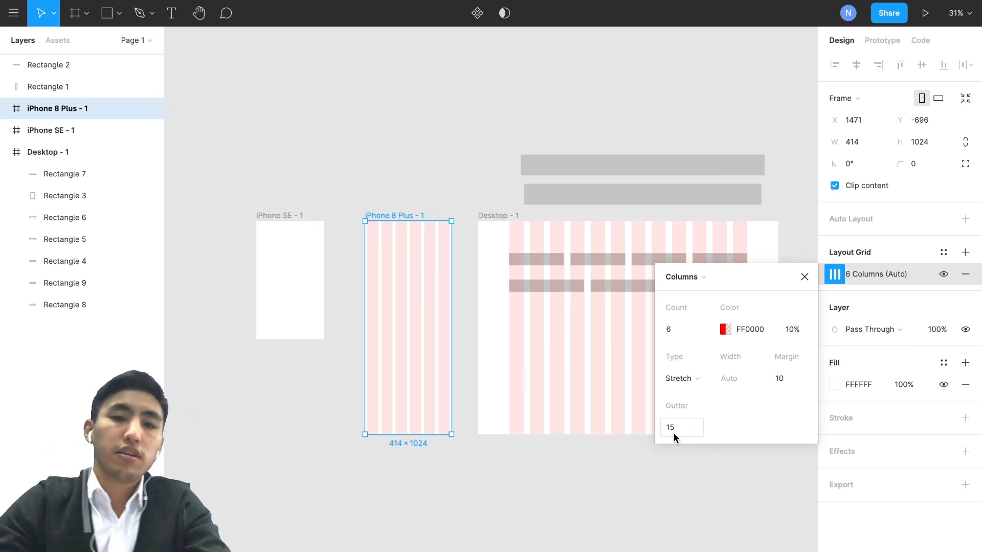
click(549, 512)
Check the iPhone SE frame's properties and the page's CSS code, and return to the design properties with nothing selected.
click(309, 247)
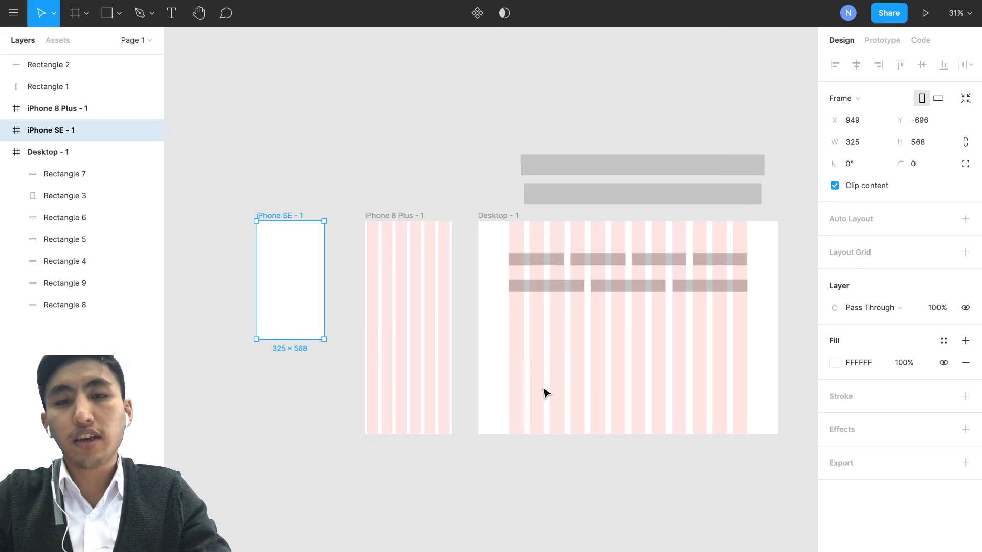
click(577, 392)
click(925, 41)
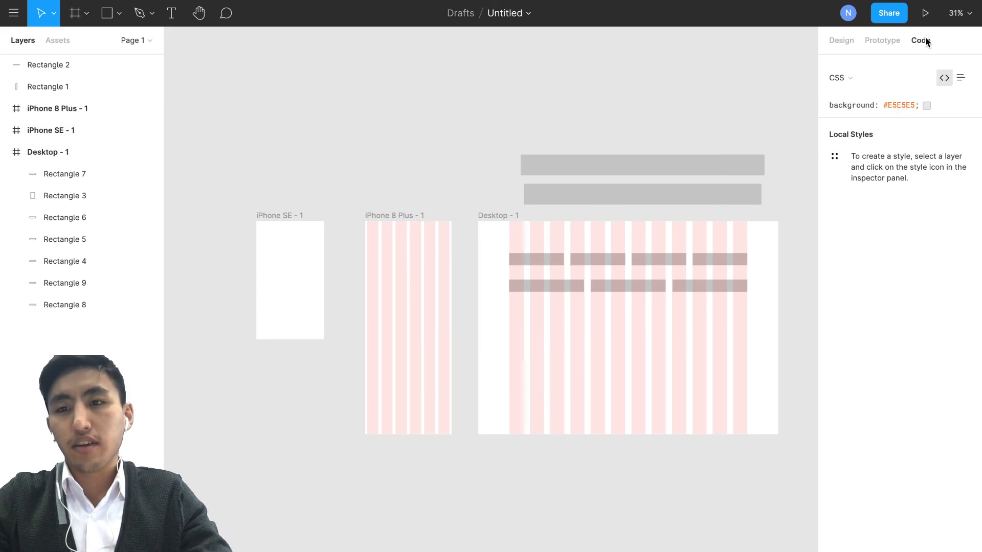
click(841, 41)
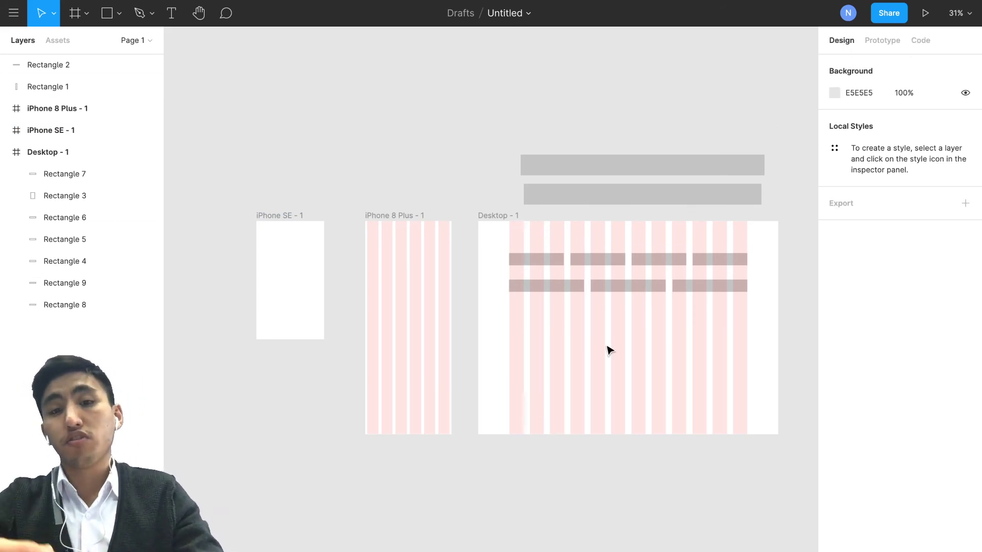
Narrow the second row's first rectangle on the desktop frame to 167 wide so it spans the first two columns.
scroll(608, 349, up, 5)
scroll(608, 349, down, 2)
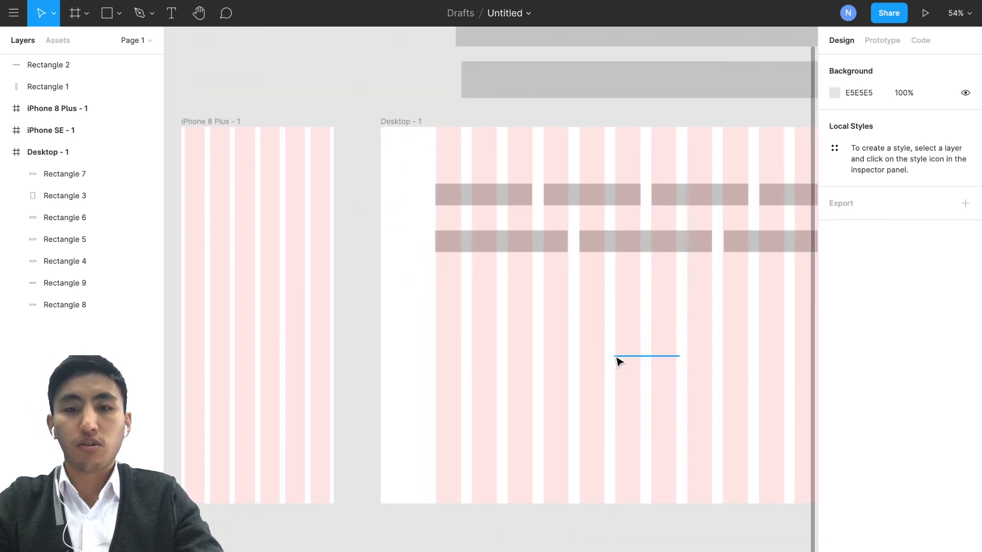
scroll(581, 456, right, 1)
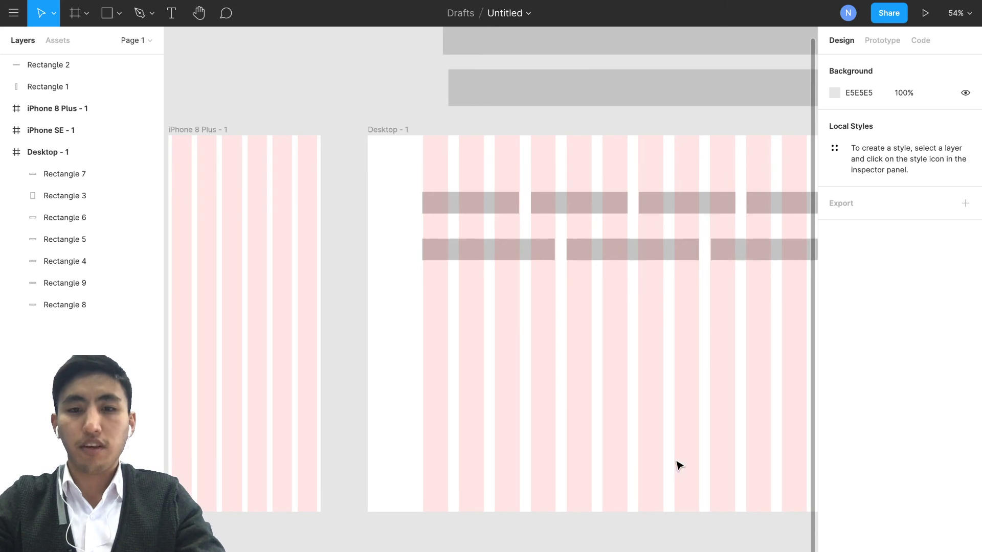
scroll(678, 465, right, 5)
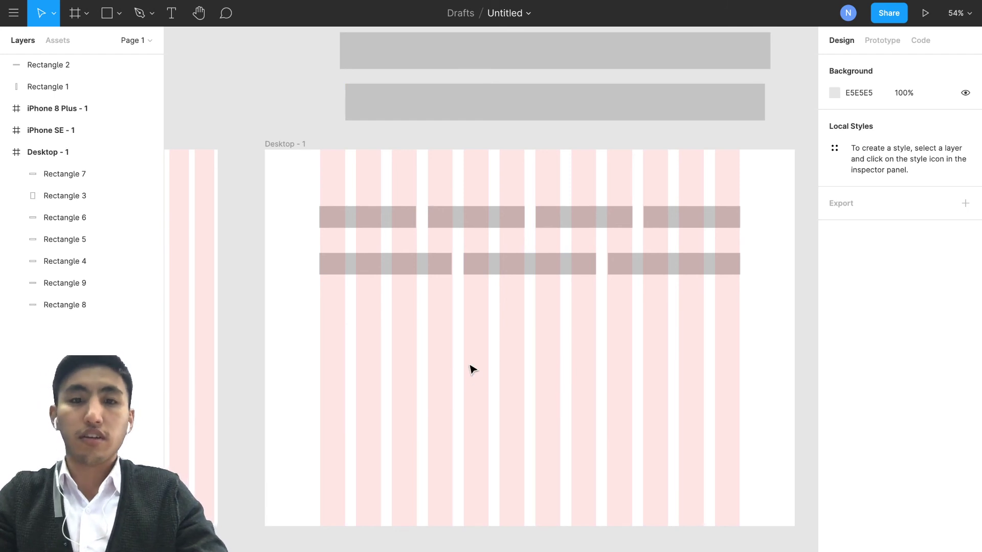
click(400, 267)
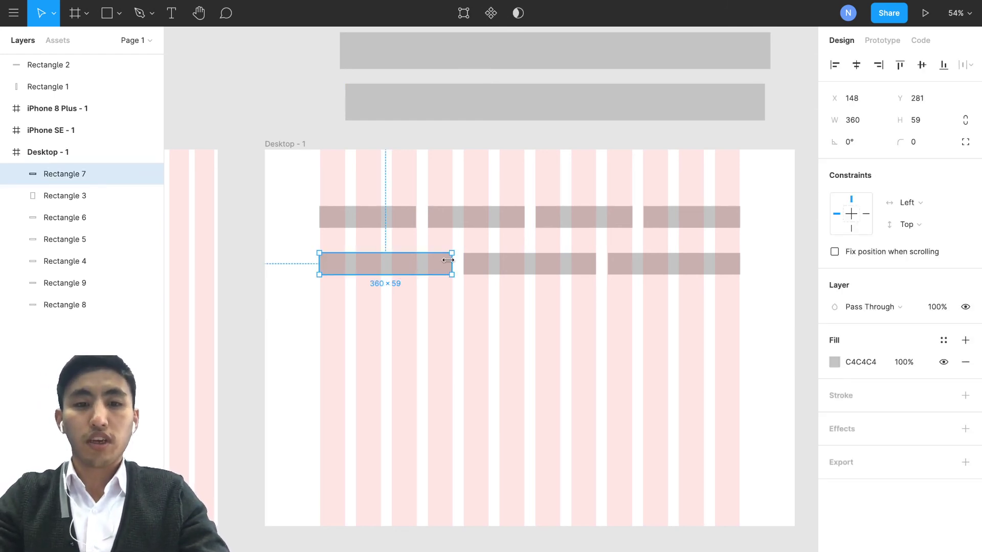
drag(448, 261, 383, 261)
Try the second row's middle rectangle at X 345, beside the narrowed rectangle, and undo the move.
drag(500, 265, 429, 263)
drag(525, 264, 452, 262)
key(ctrl+z)
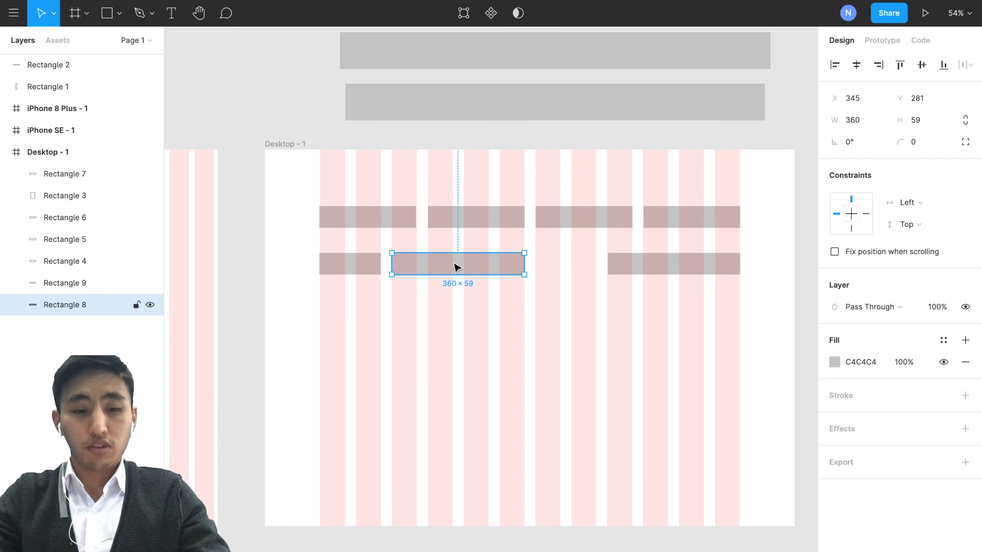
key(ctrl+z)
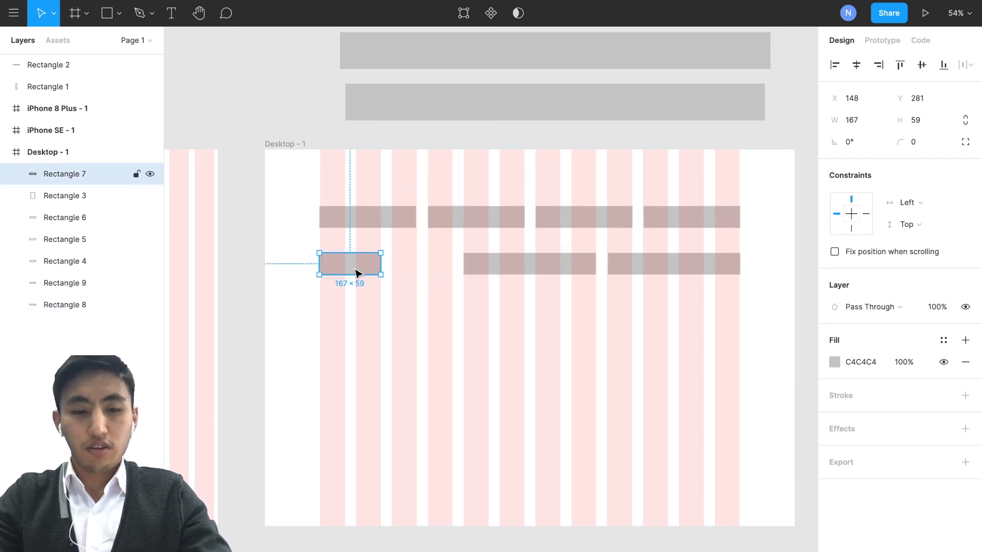
Duplicate the narrowed rectangle onto the third and fourth columns, and move the second row's middle rectangle to X 932, Y 383.
drag(358, 273, 429, 272)
drag(511, 268, 658, 306)
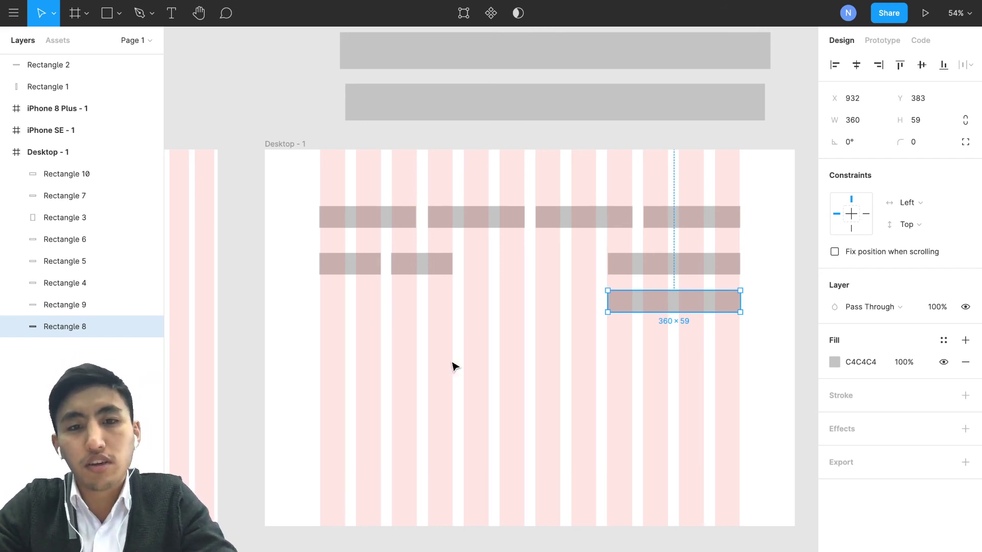
scroll(454, 366, down, 5)
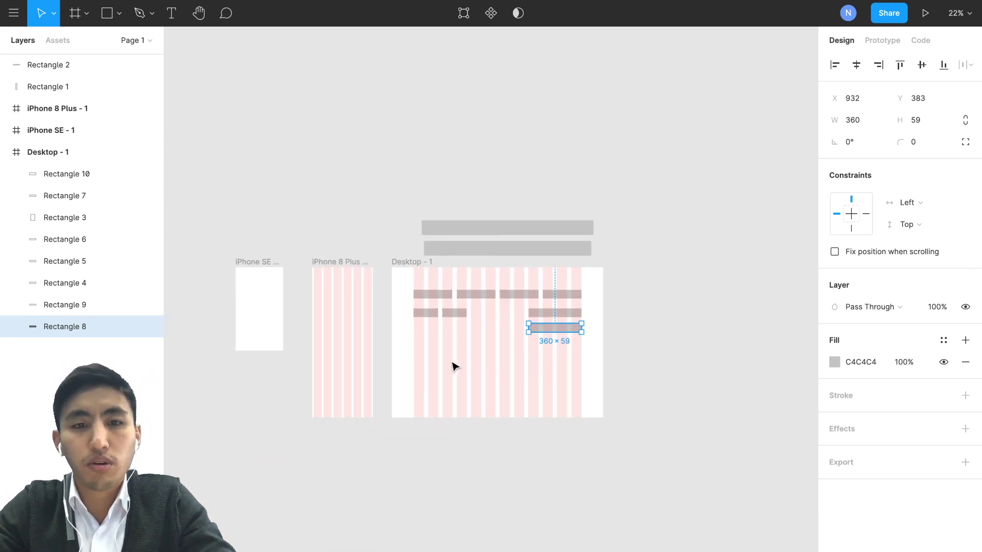
scroll(454, 366, up, 5)
scroll(454, 366, down, 3)
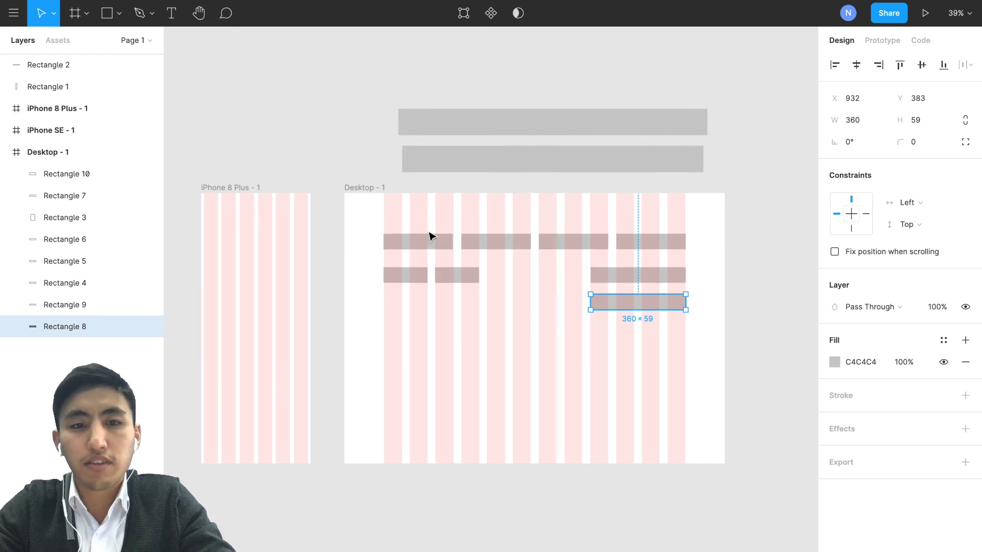
mouse_move(430, 236)
mouse_down()
mouse_move(427, 249)
mouse_move(427, 220)
mouse_move(425, 244)
mouse_up()
Switch to the browser and look over the Bootstrap Album example's header and card layout.
key(super+Tab)
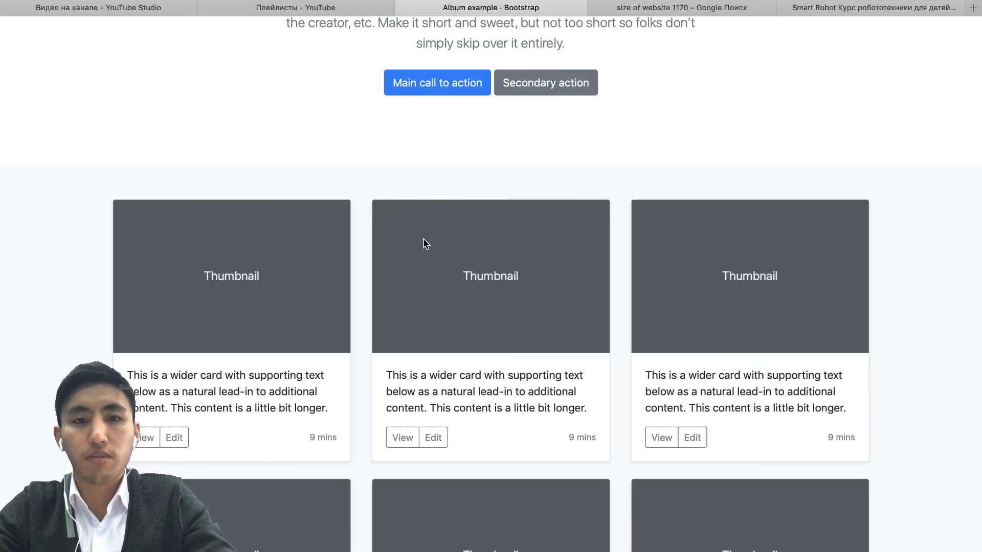
scroll(672, 228, down, 4)
scroll(672, 228, up, 7)
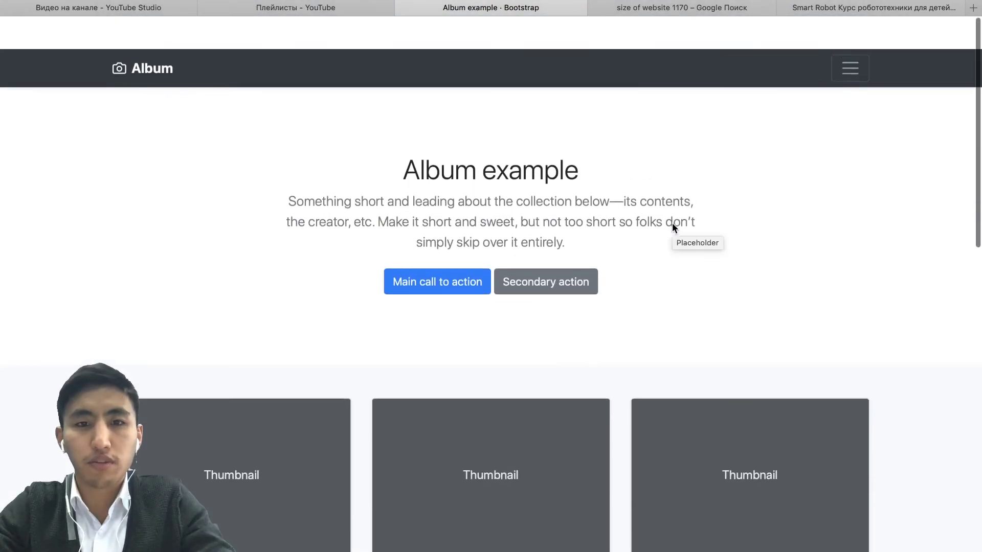
Go back to the Bootstrap examples, open the Blog template and look through its layout.
key(super+bracketleft)
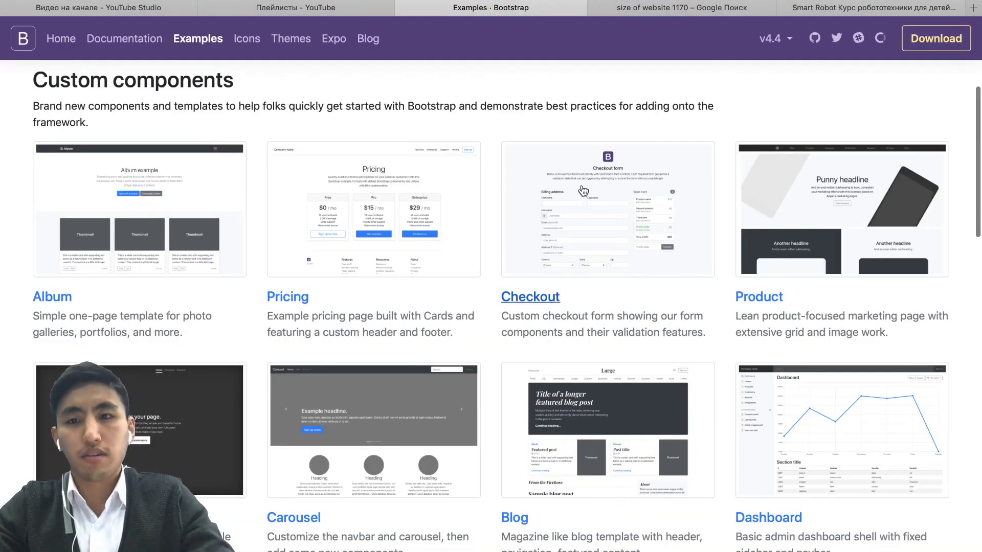
scroll(820, 302, down, 5)
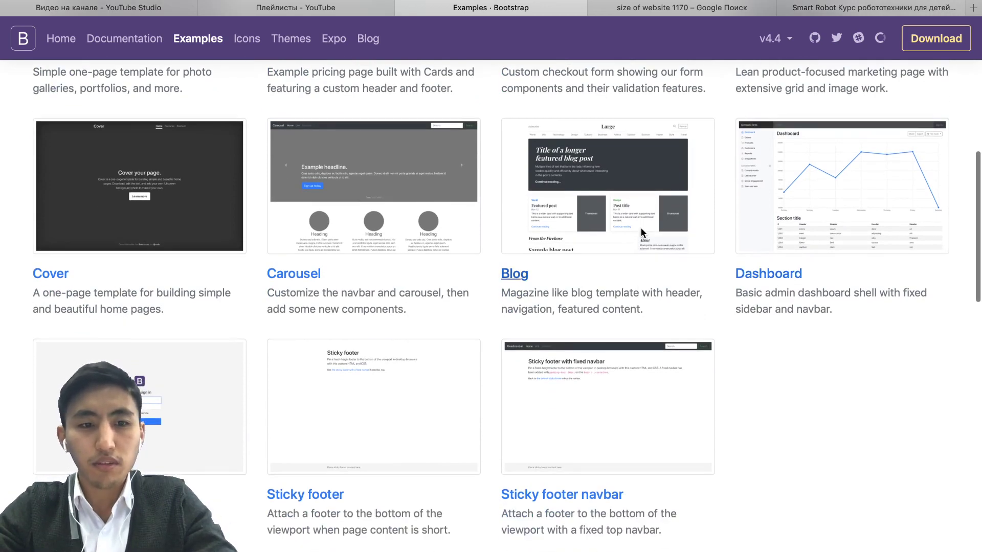
click(643, 233)
scroll(645, 246, down, 9)
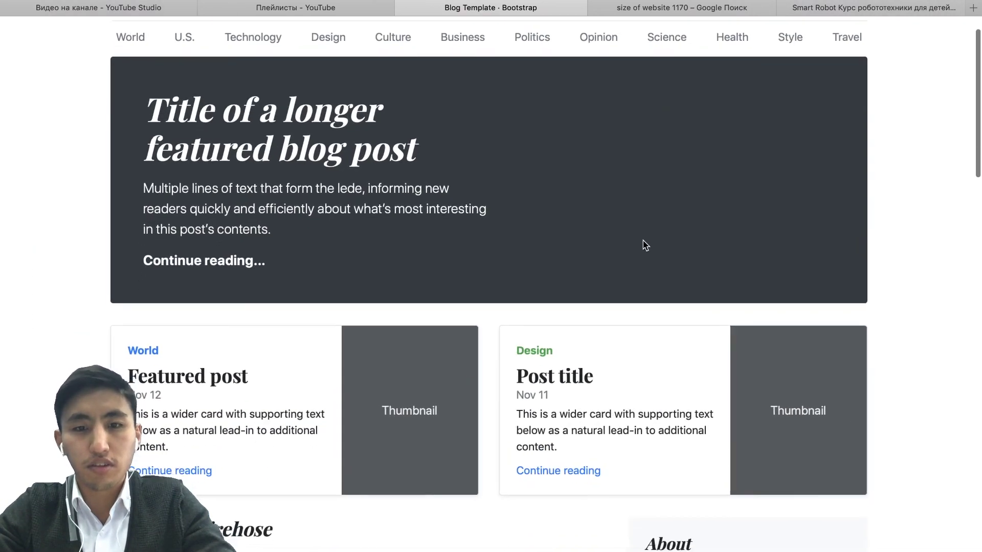
scroll(644, 246, up, 10)
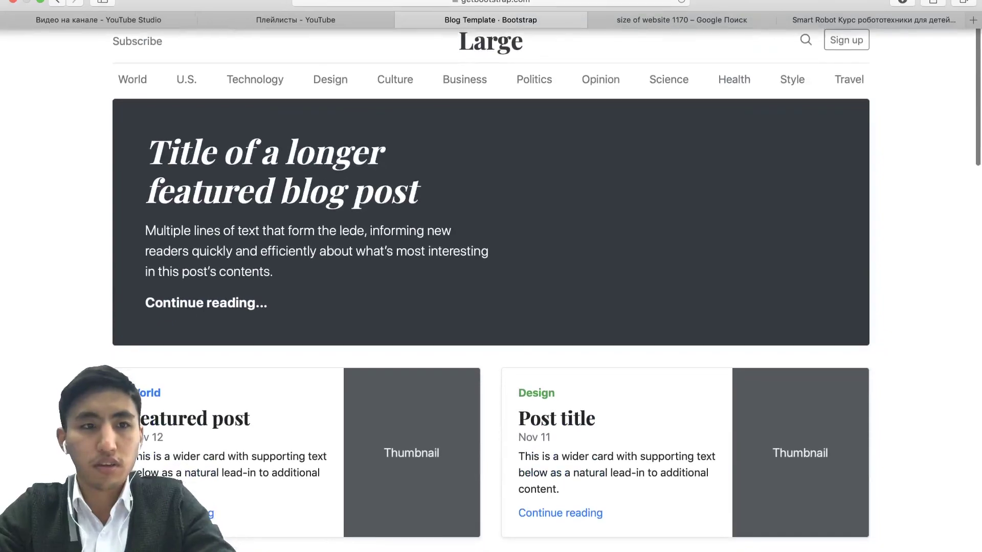
Take the browser out of full screen to examine the Blog template's narrow-window layout, and restore full screen.
click(40, 5)
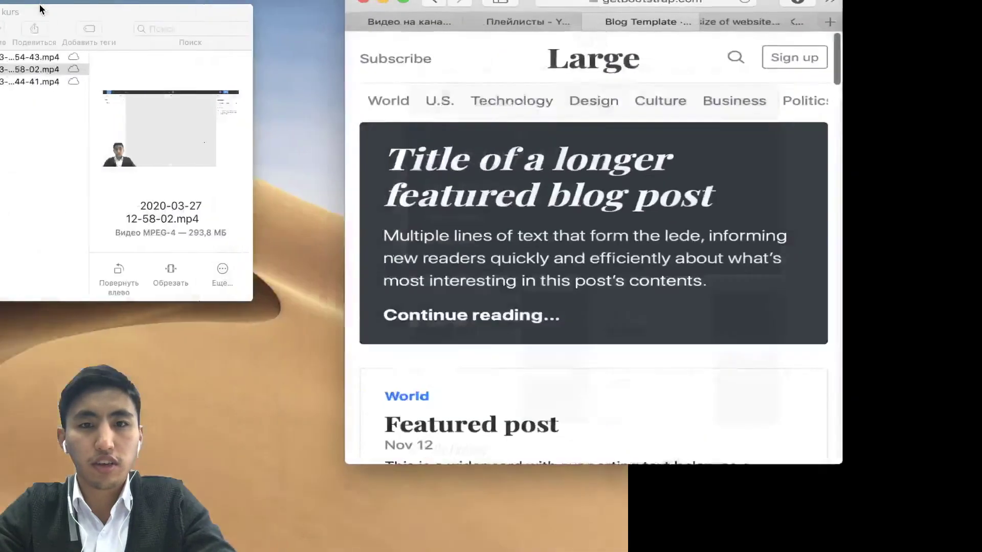
scroll(537, 239, down, 10)
scroll(537, 239, up, 5)
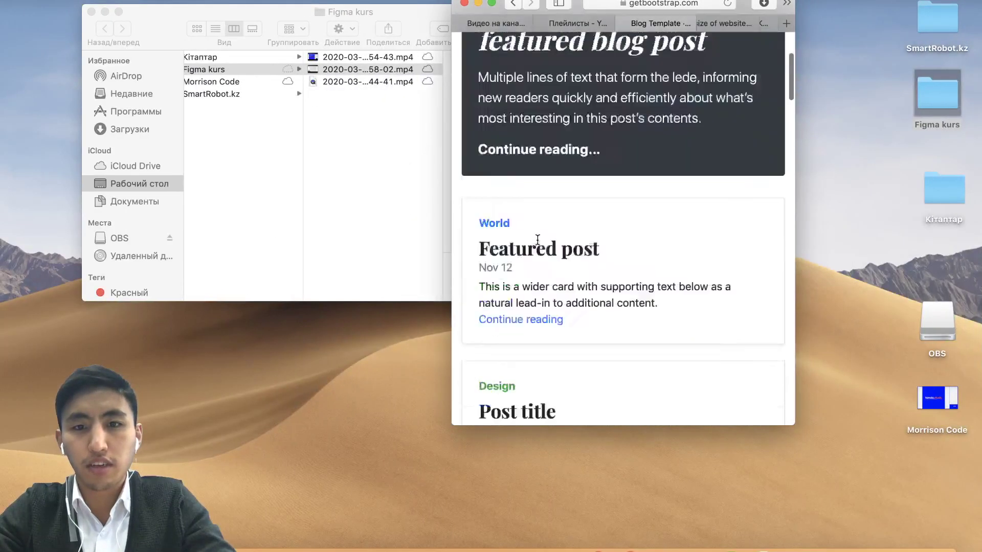
scroll(537, 239, down, 12)
scroll(537, 240, up, 4)
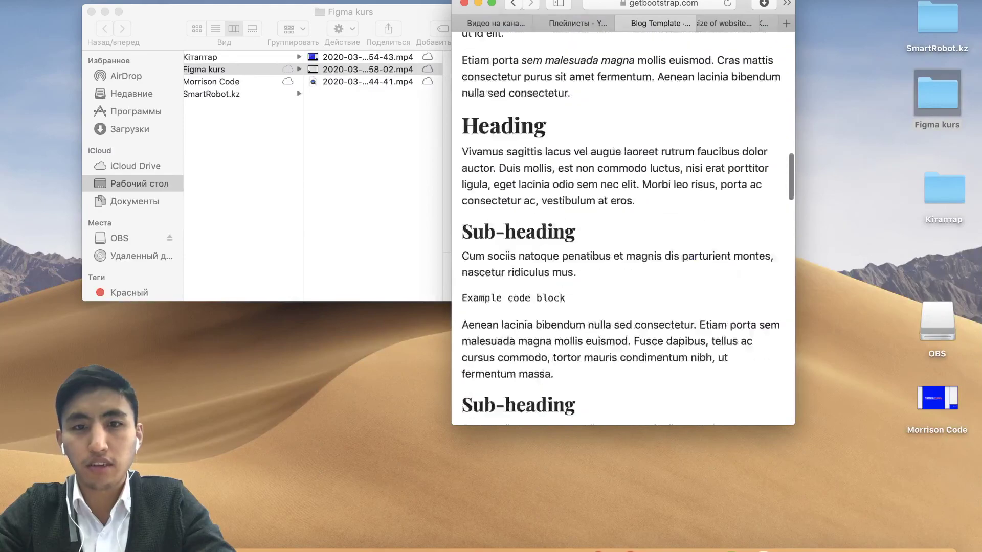
click(491, 3)
Examine the Blog template's full-width column layout from its header downward, and switch back to Figma.
scroll(534, 217, up, 8)
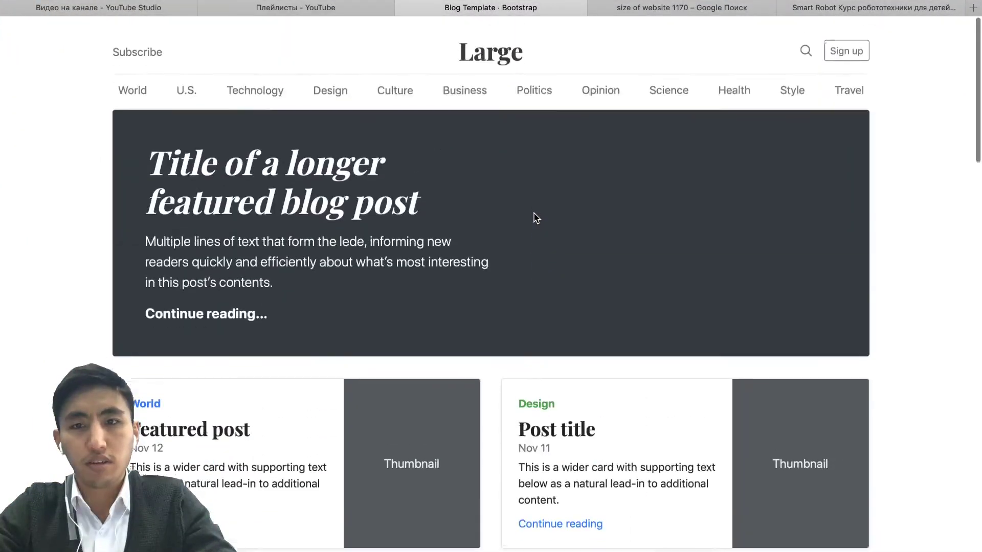
scroll(534, 217, down, 4)
scroll(533, 217, up, 4)
scroll(534, 217, down, 5)
scroll(534, 217, down, 4)
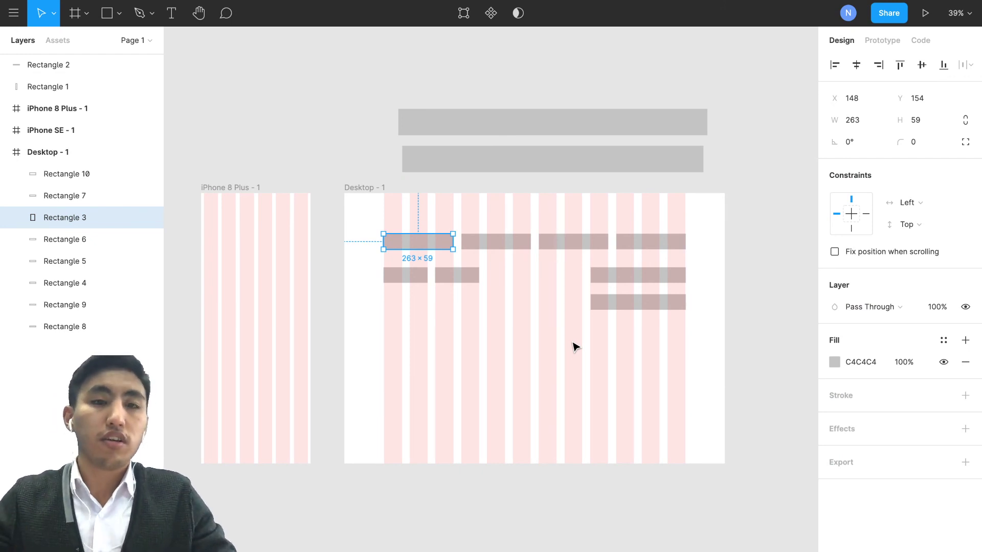
Select the iPhone 8 Plus frame and compare its six-column grid with the iPhone SE and desktop frames.
scroll(574, 346, right, 1)
scroll(563, 344, left, 10)
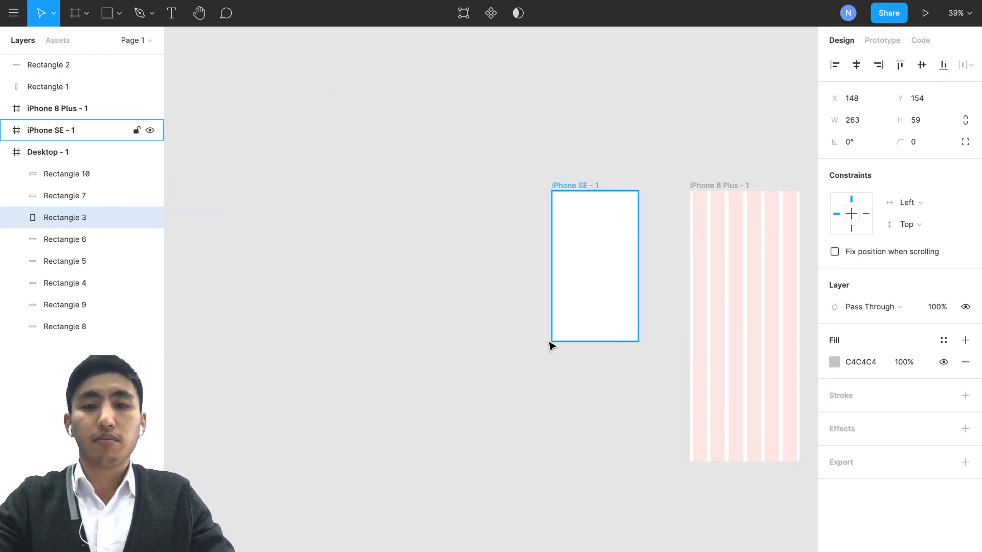
scroll(571, 351, right, 5)
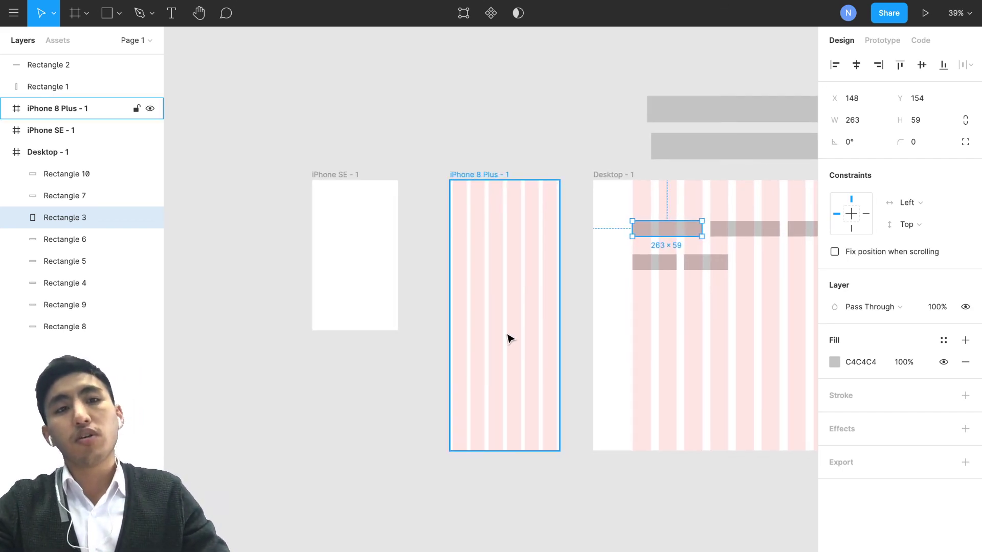
scroll(749, 364, right, 3)
click(389, 294)
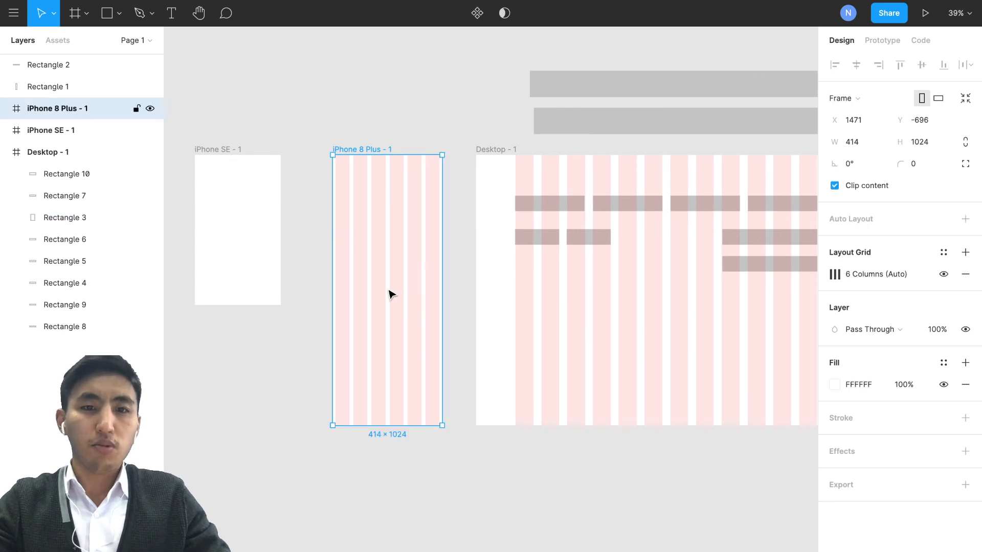
scroll(624, 297, right, 5)
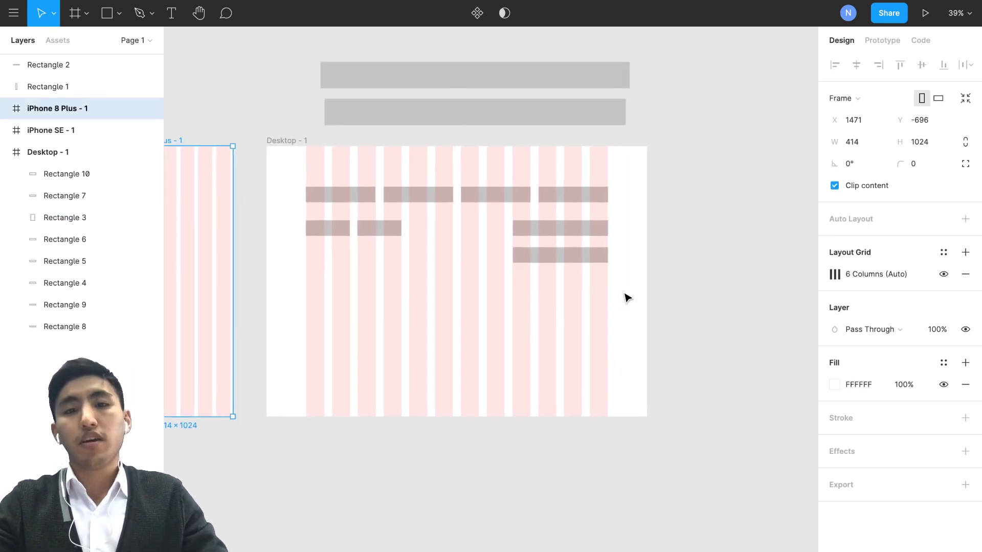
scroll(624, 297, left, 3)
scroll(627, 298, up, 2)
scroll(626, 297, left, 2)
scroll(626, 298, right, 3)
scroll(626, 298, up, 1)
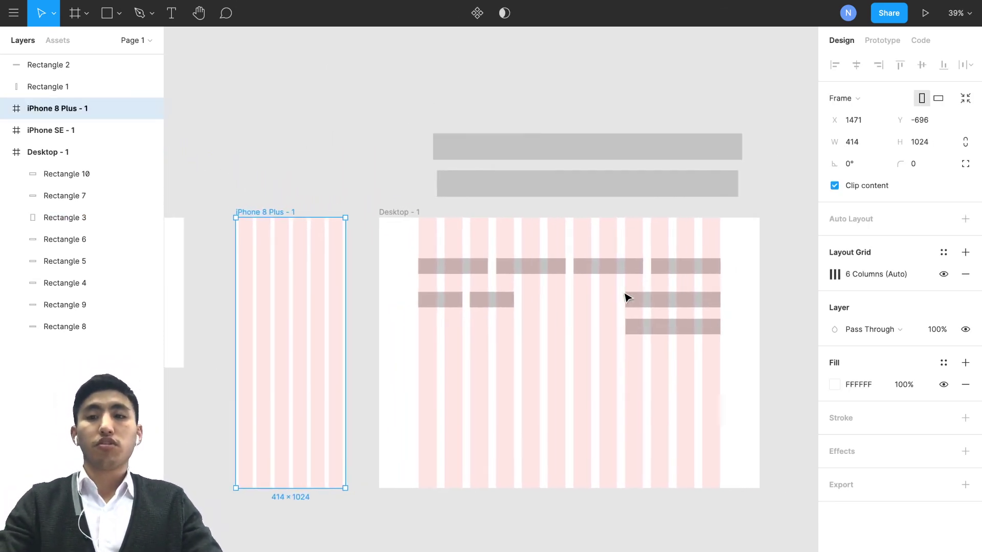